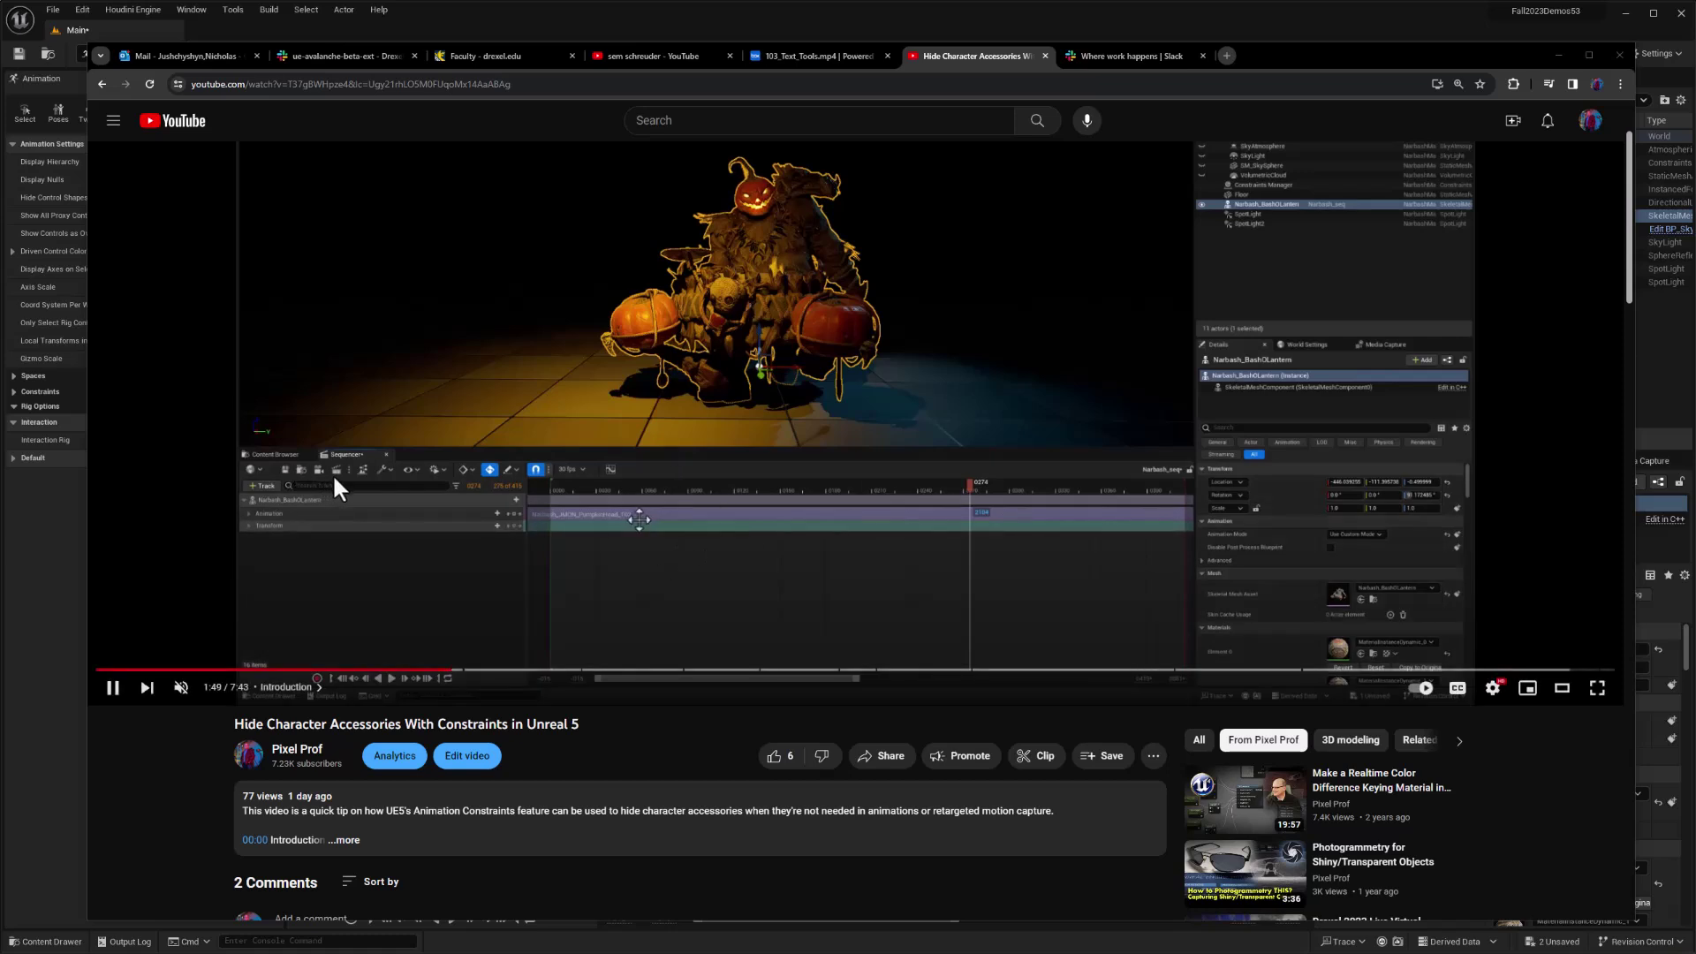
Step: Read the comment about zeroing joint scale, then pause the constraints tutorial video
{"action": "scroll", "coordinate": [332, 473], "scroll_direction": "up", "scroll_amount": 2}
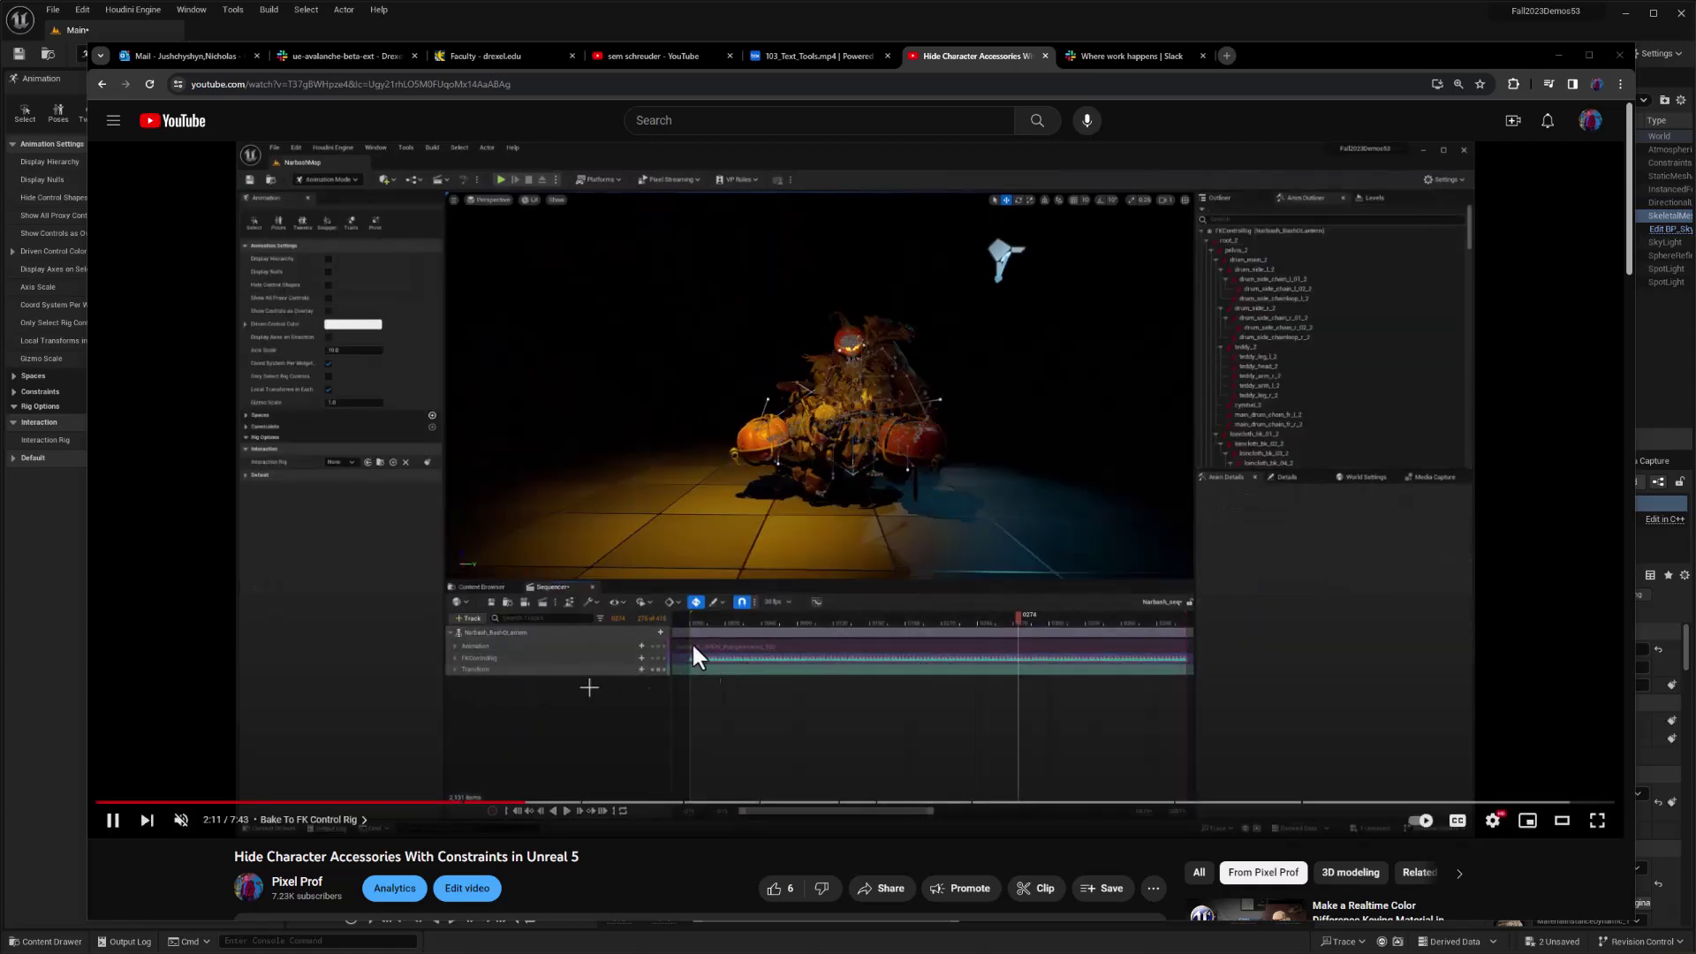
{"action": "scroll", "coordinate": [685, 651], "scroll_direction": "down", "scroll_amount": 5}
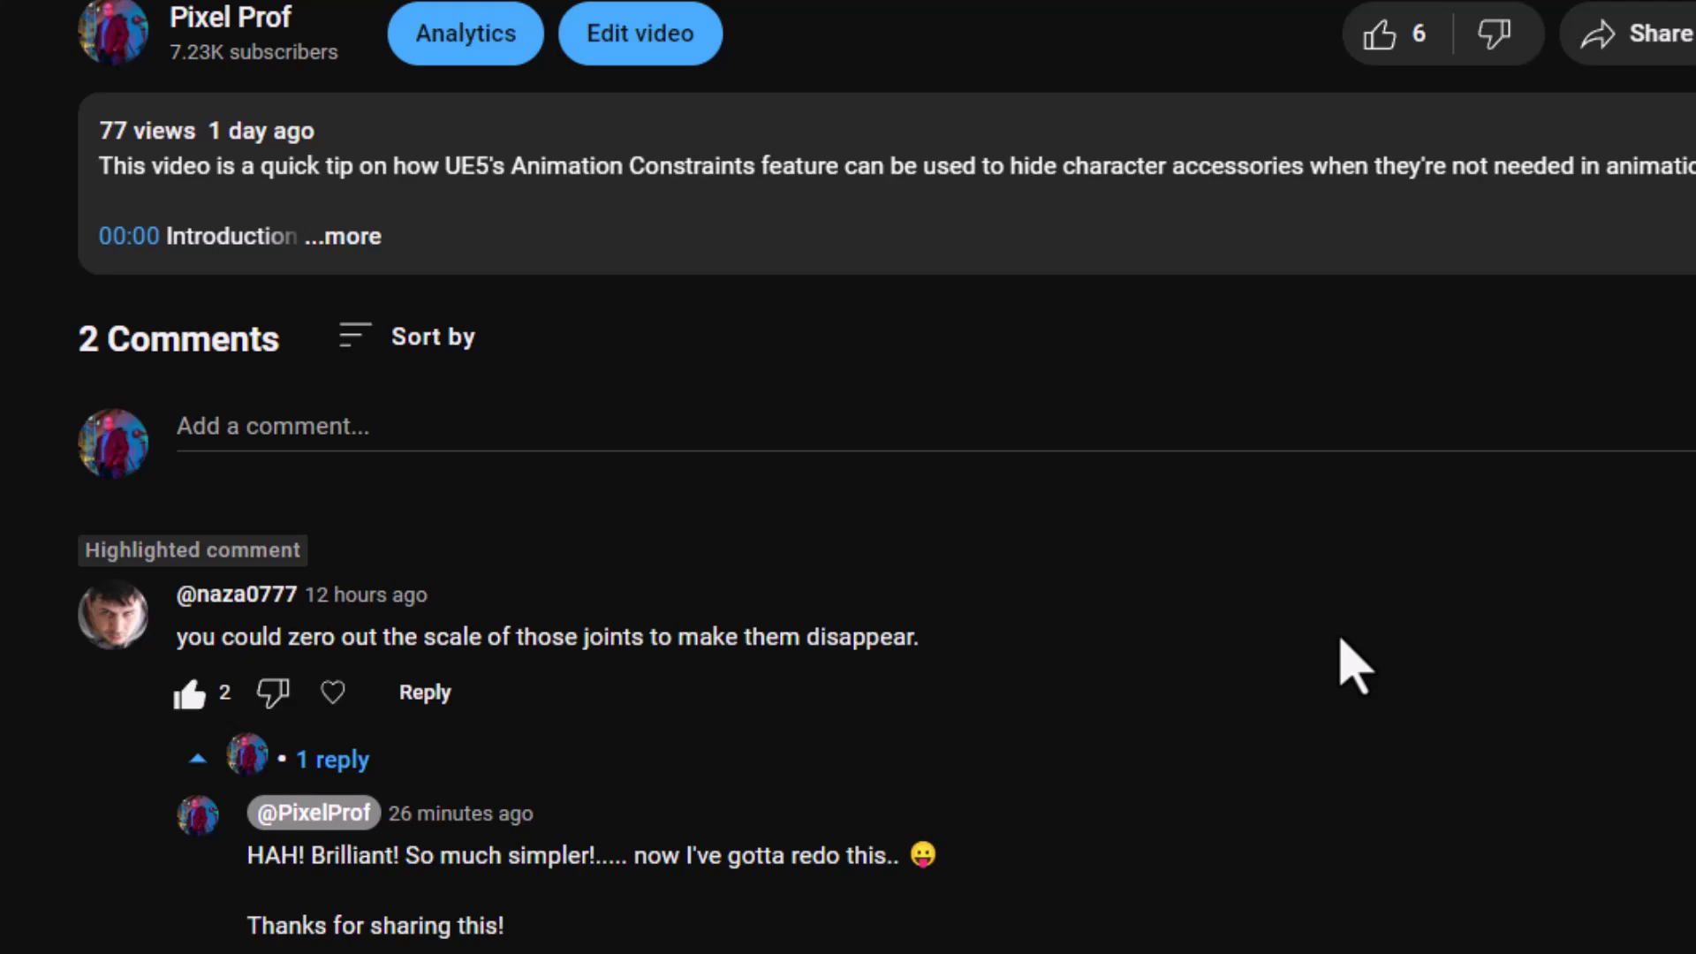
{"action": "scroll", "coordinate": [1364, 617], "scroll_direction": "up", "scroll_amount": 5}
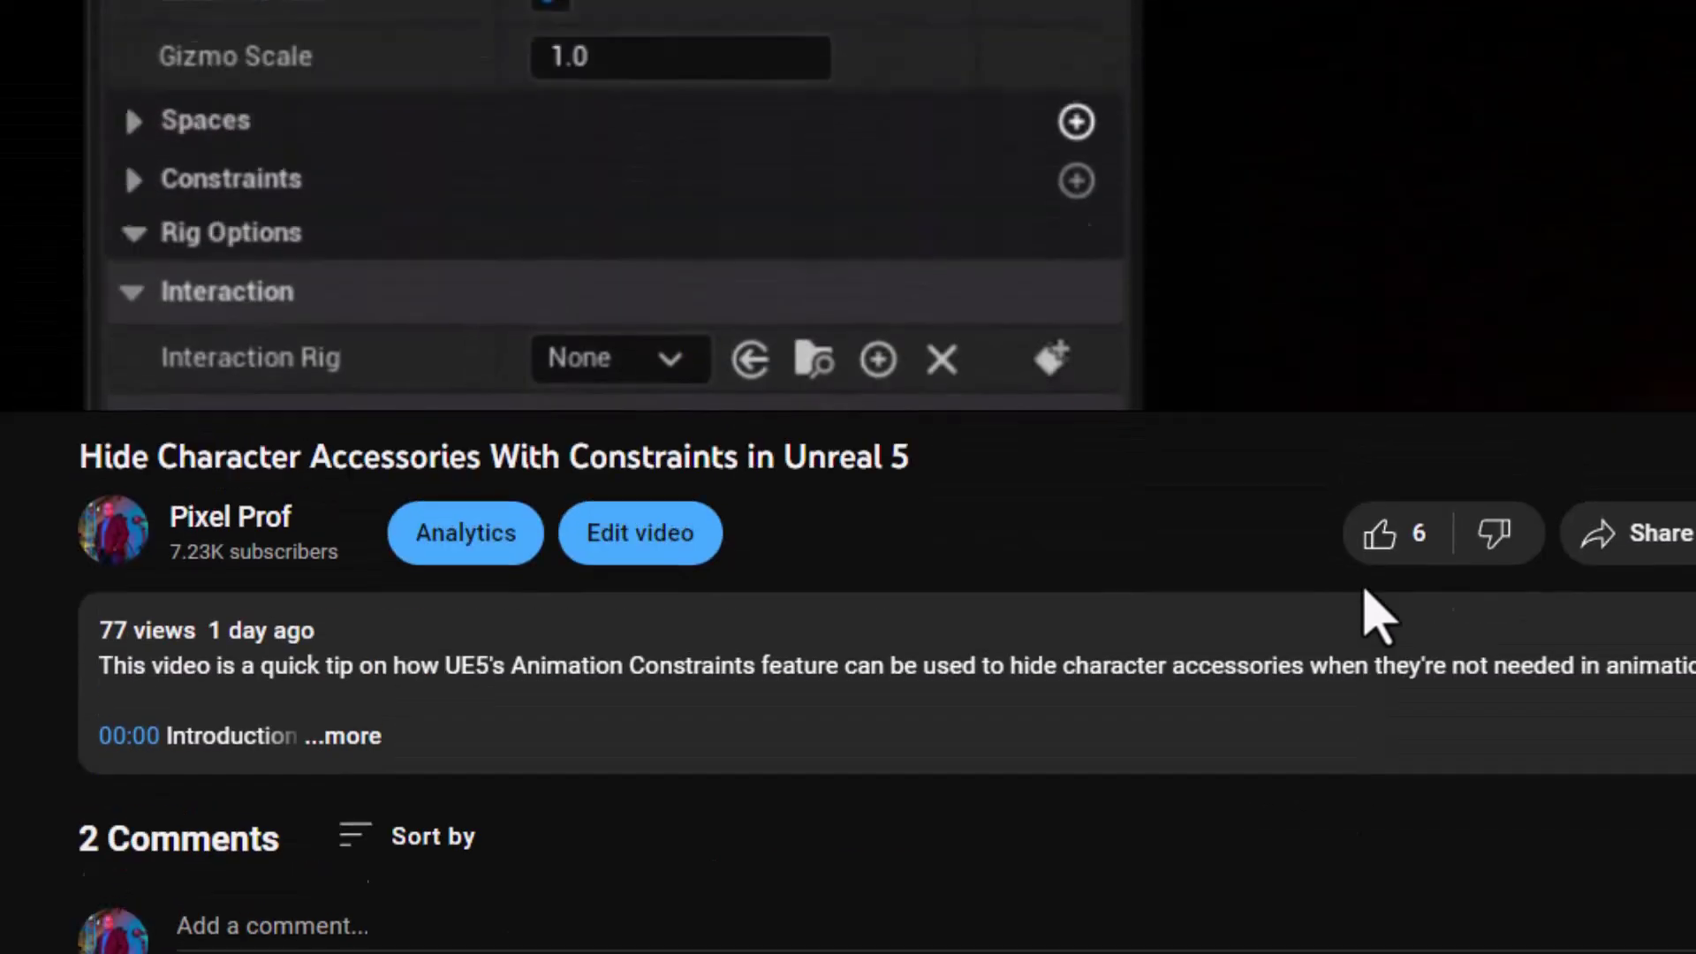
{"action": "scroll", "coordinate": [1365, 617], "scroll_direction": "up", "scroll_amount": 3}
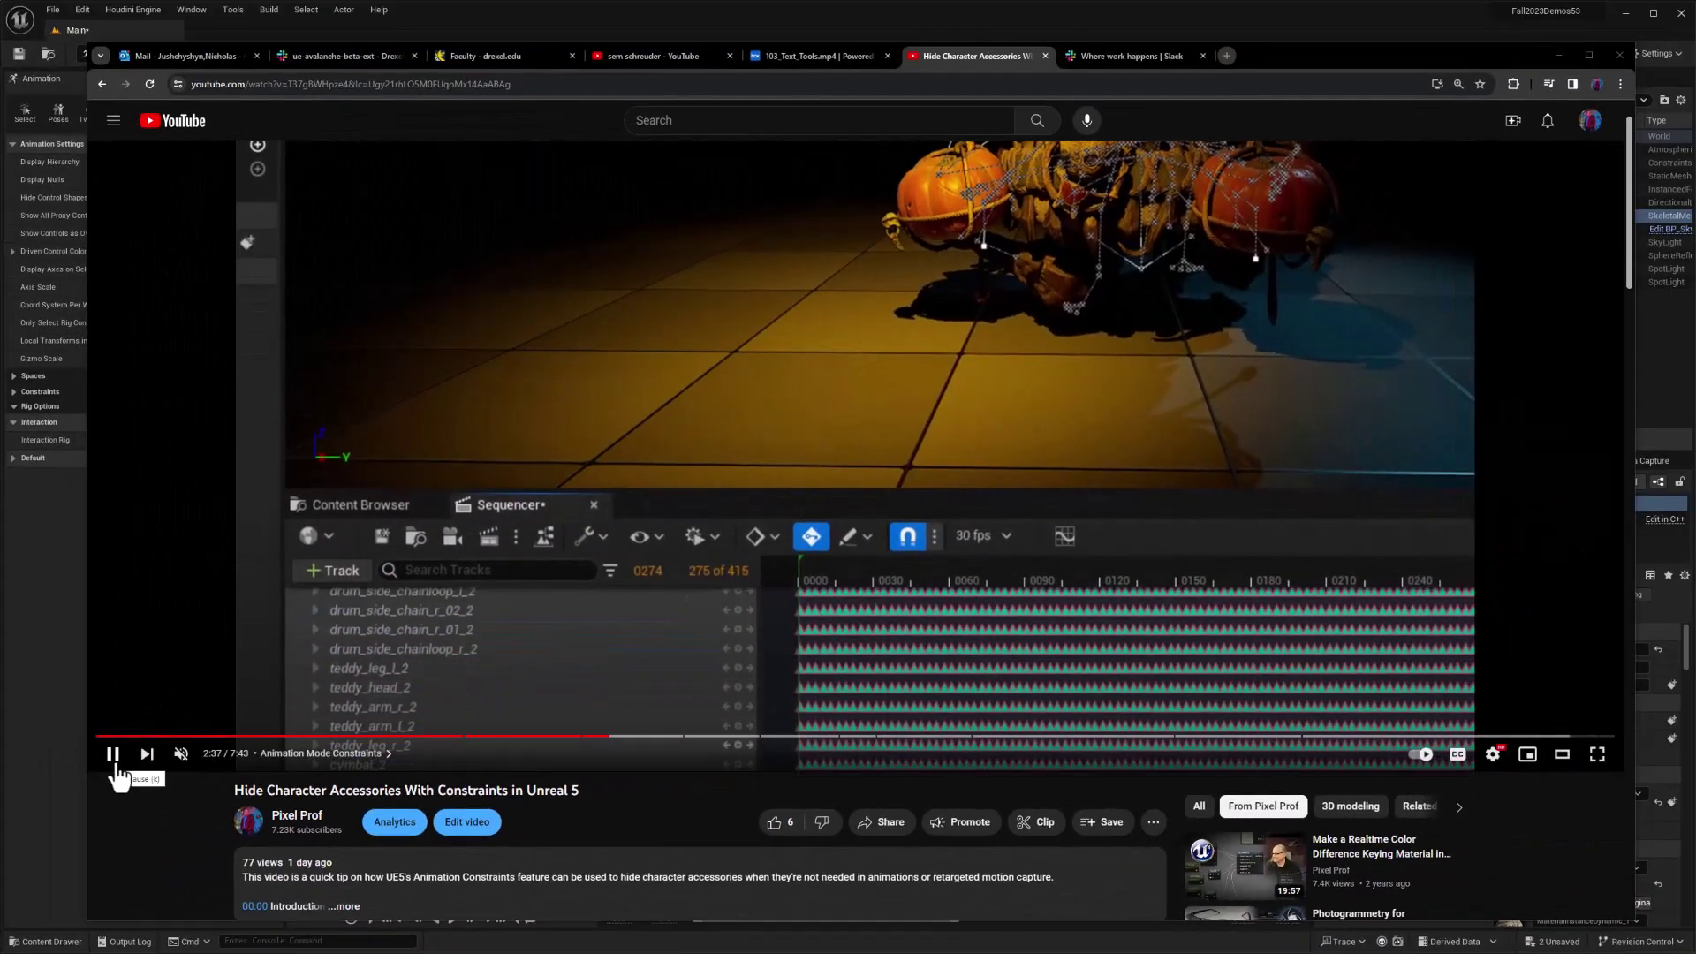
{"action": "left_click", "coordinate": [115, 769]}
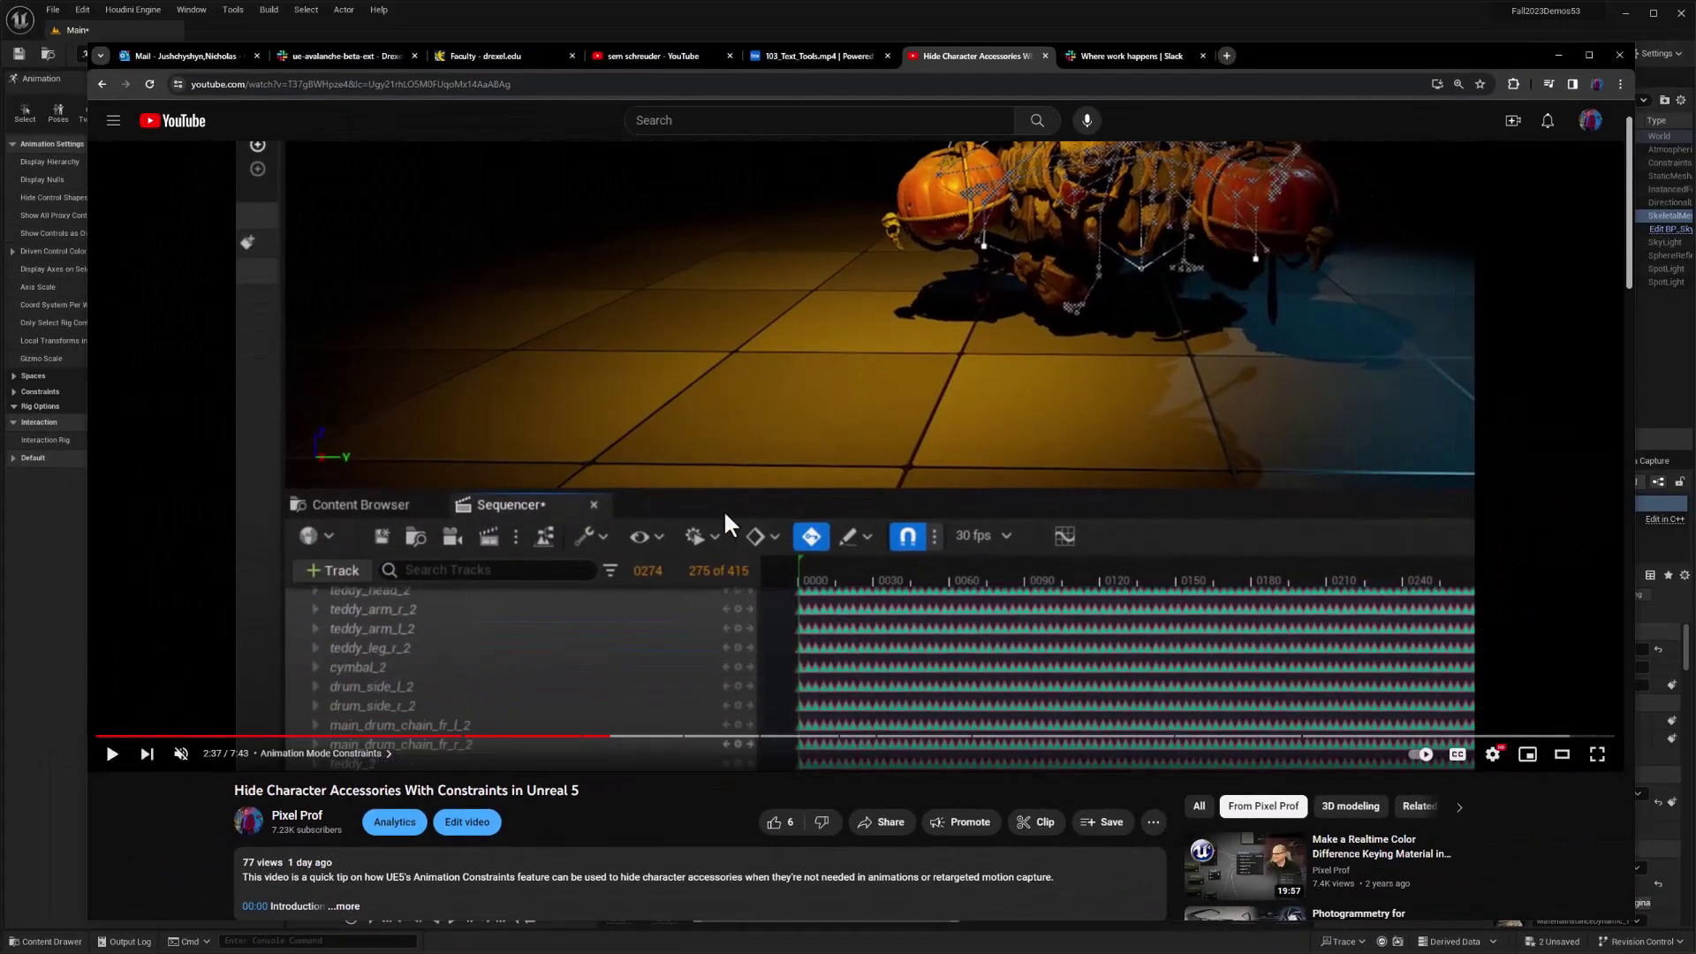
Step: Back in Unreal, scrub Narbash's animation to frame 0069, then show the Narbash Meshes folder
{"action": "key", "text": "alt+Tab"}
{"action": "left_click", "coordinate": [597, 523]}
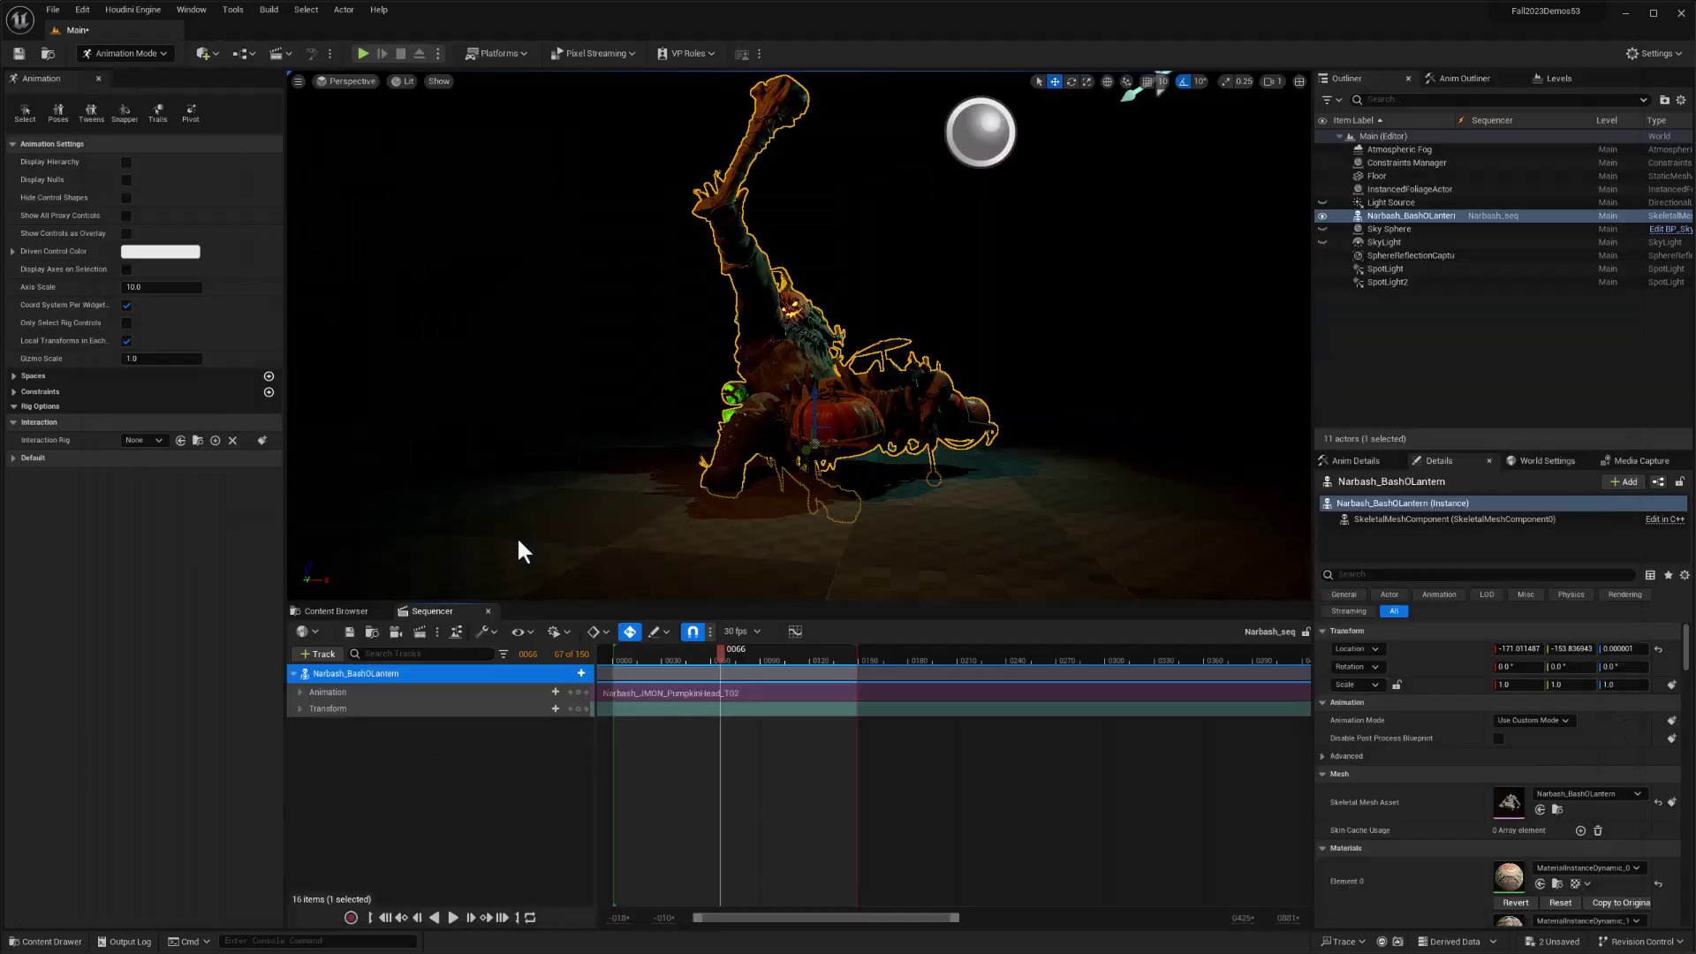
{"action": "mouse_move", "coordinate": [714, 649]}
{"action": "left_mouse_down"}
{"action": "mouse_move", "coordinate": [791, 648]}
{"action": "mouse_move", "coordinate": [689, 652]}
{"action": "mouse_move", "coordinate": [708, 655]}
{"action": "left_mouse_up"}
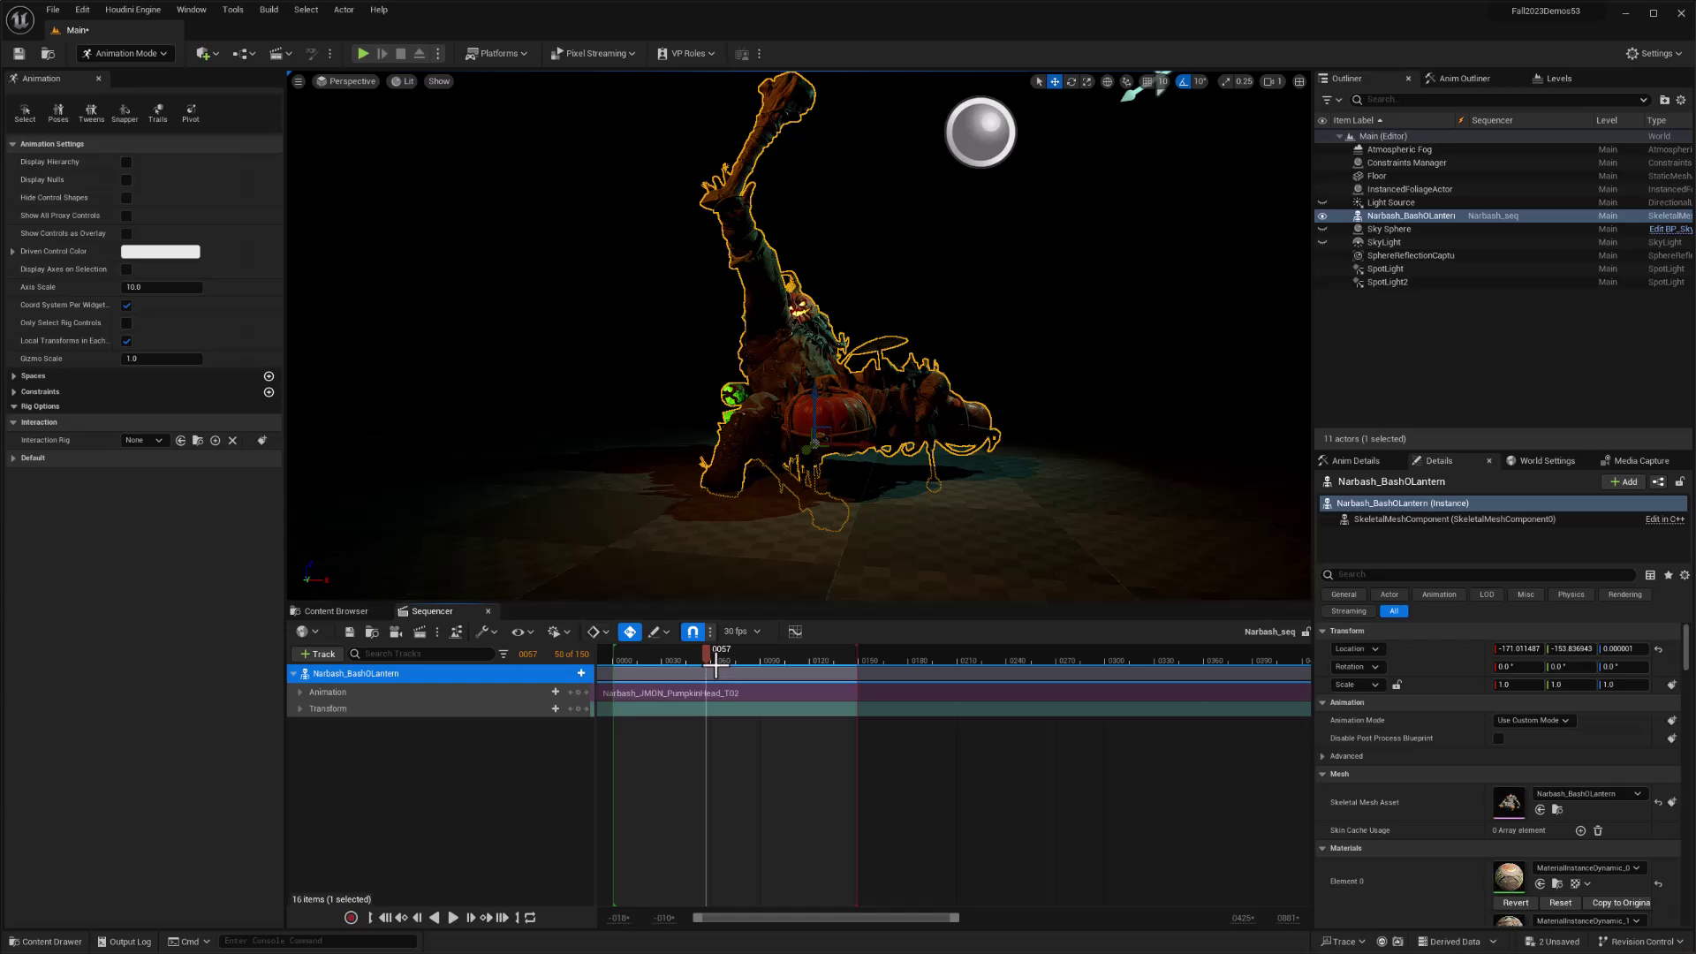
{"action": "left_click_drag", "start_coordinate": [710, 658], "coordinate": [727, 658]}
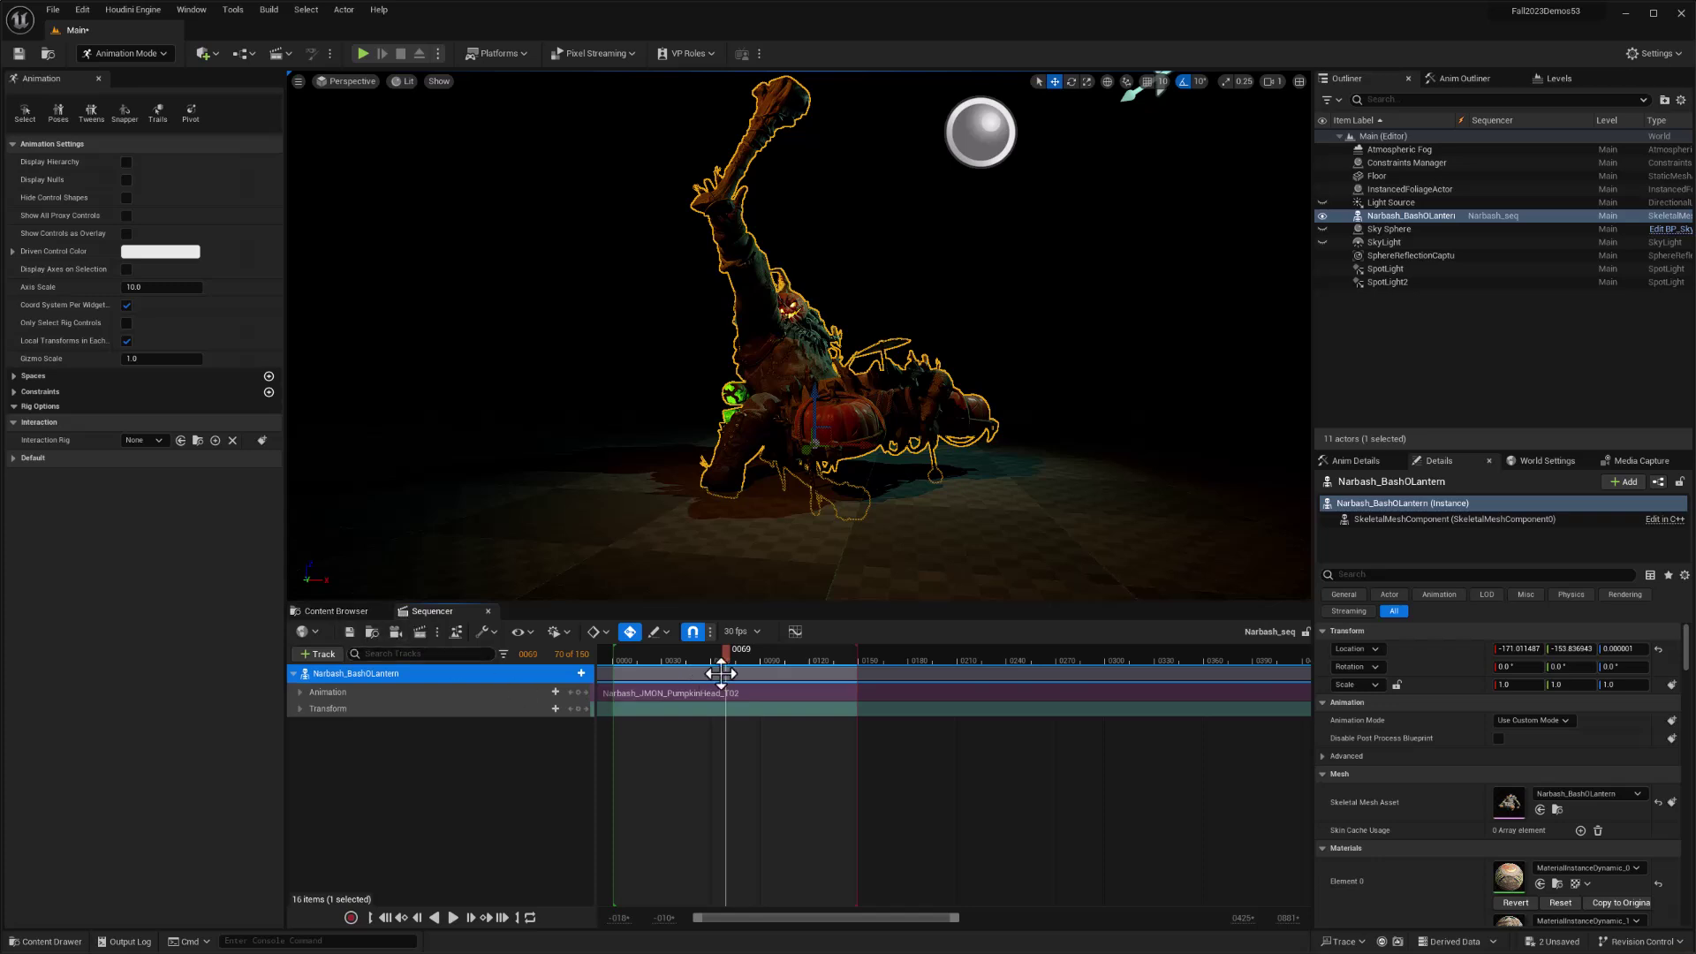
{"action": "left_click", "coordinate": [338, 611]}
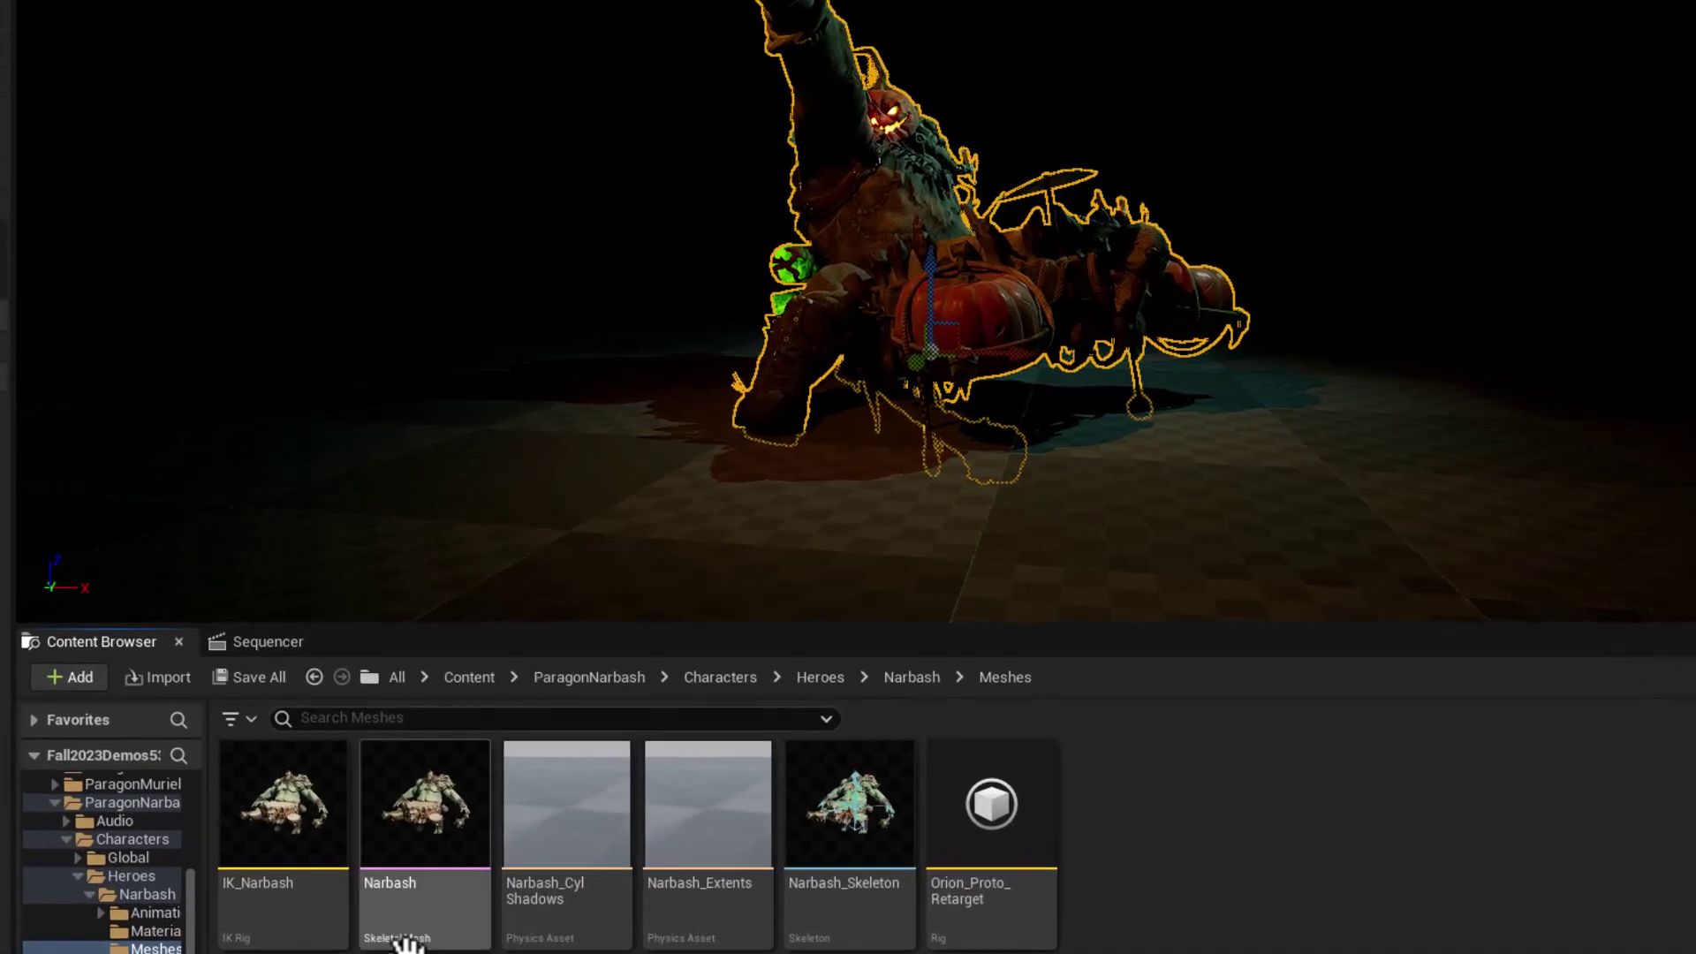
Step: From the Narbash skeletal mesh, create an Anim Blueprint named Narbash_NoDrums_AnimBP
{"action": "right_click", "coordinate": [424, 803]}
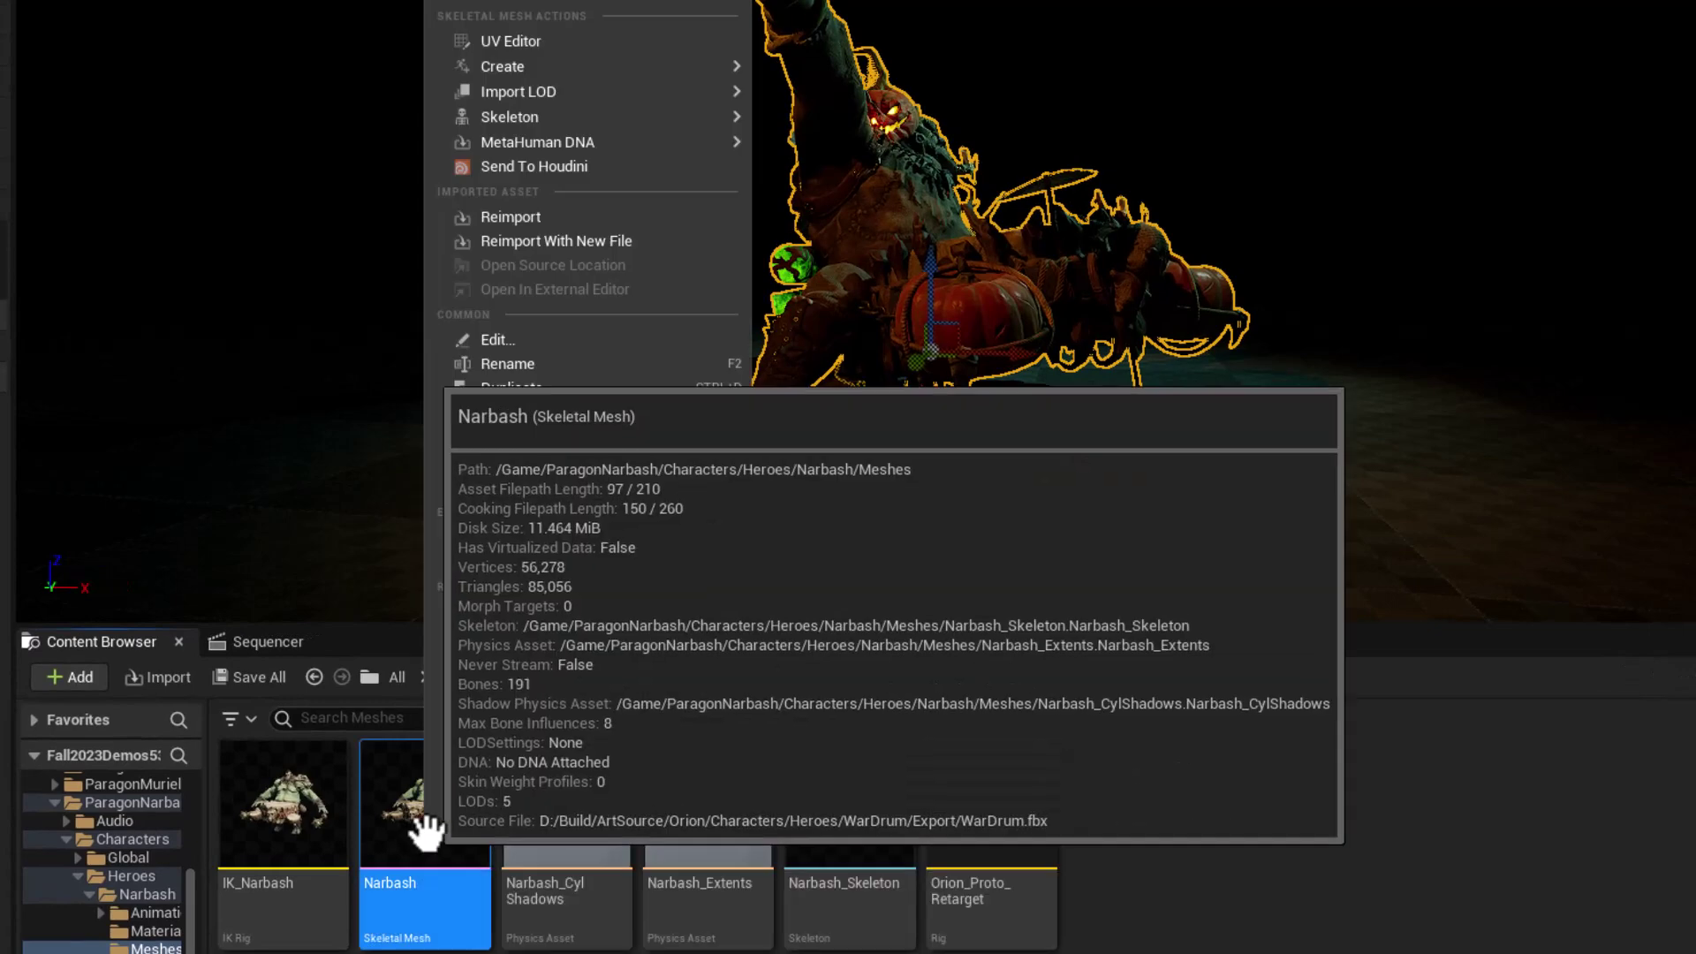
{"action": "mouse_move", "coordinate": [509, 67]}
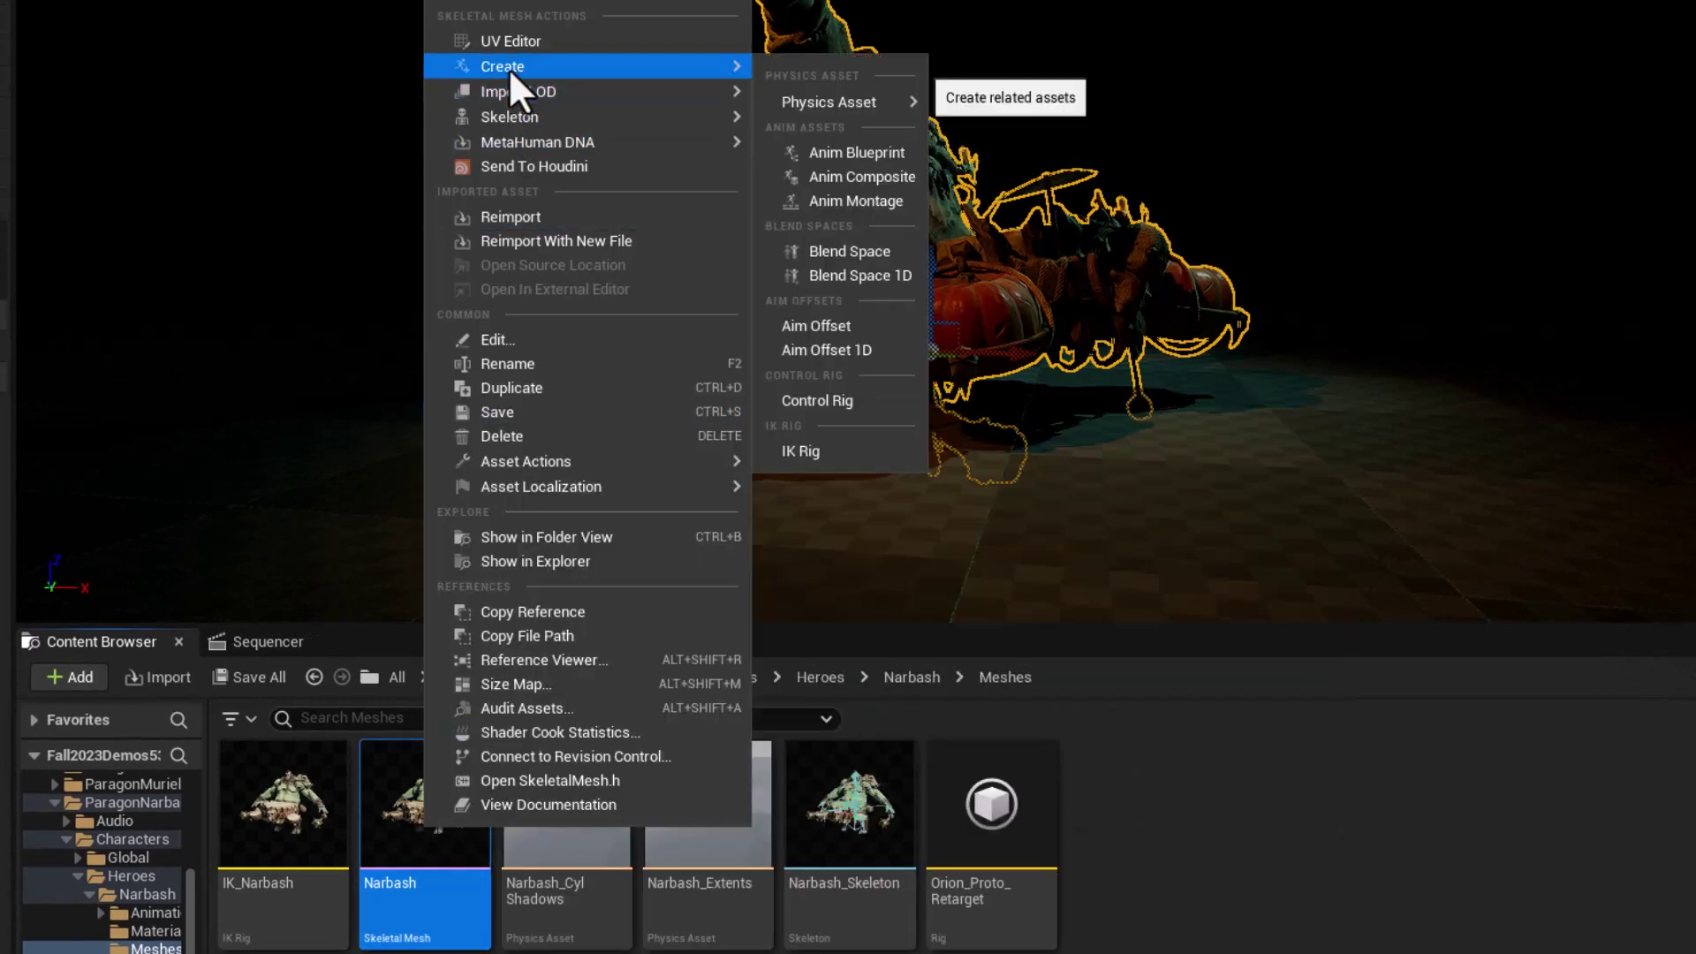
{"action": "left_click", "coordinate": [860, 147]}
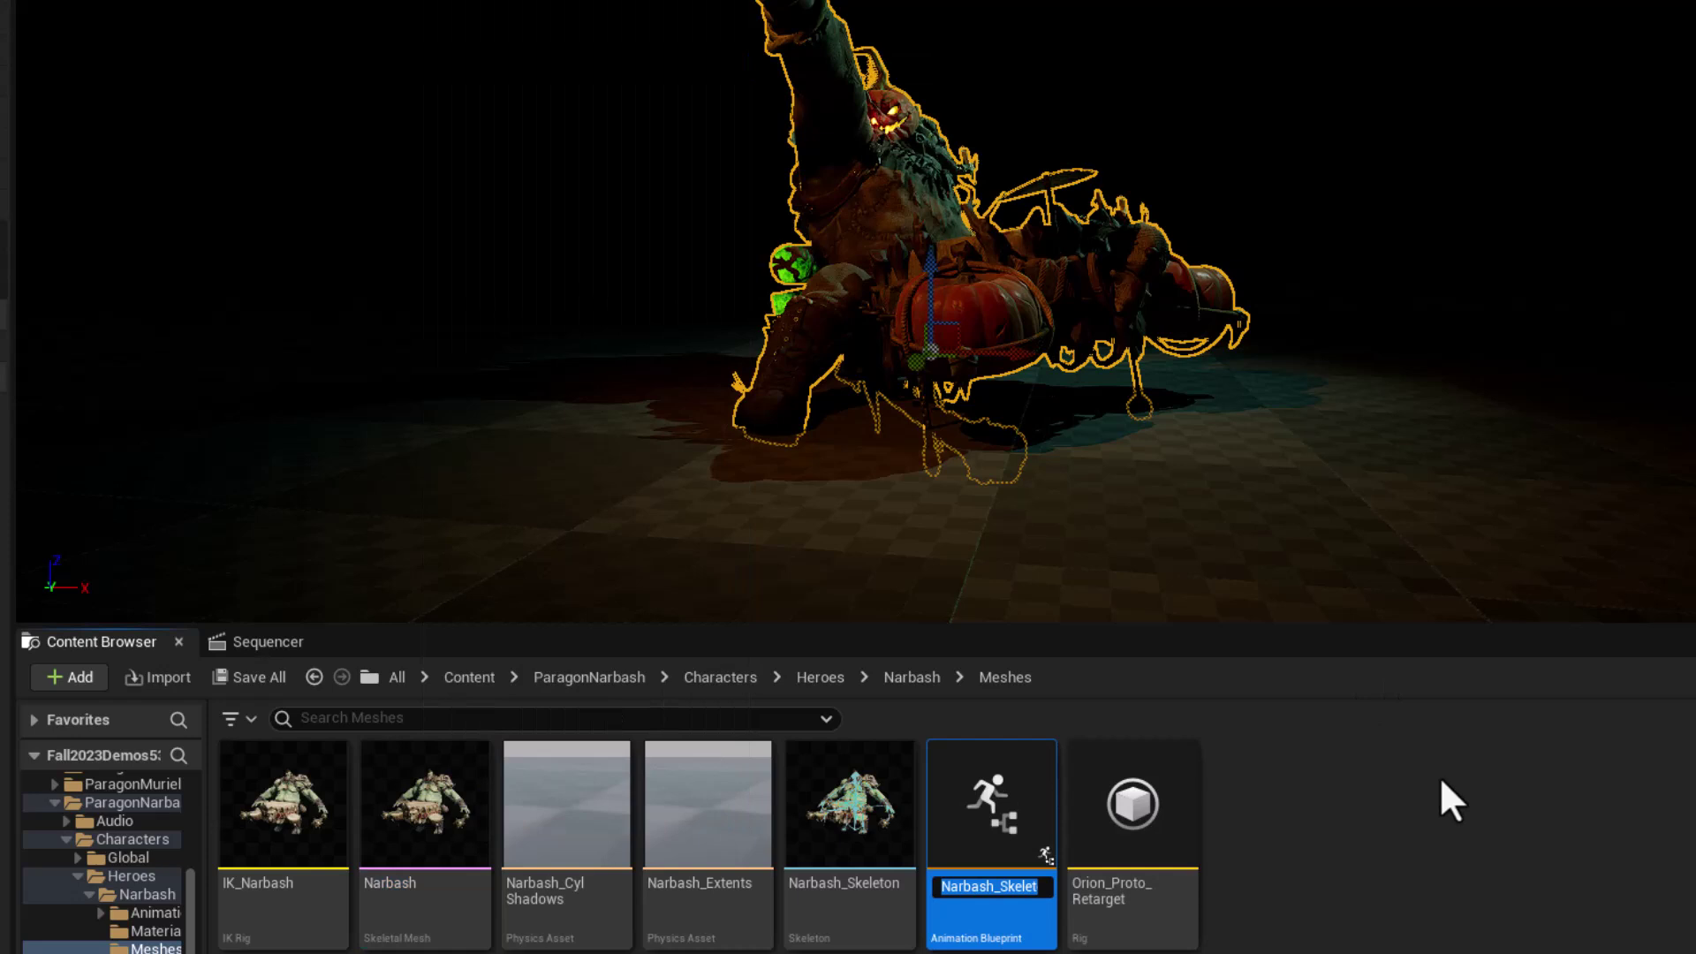
{"action": "type", "text": "Narbash"}
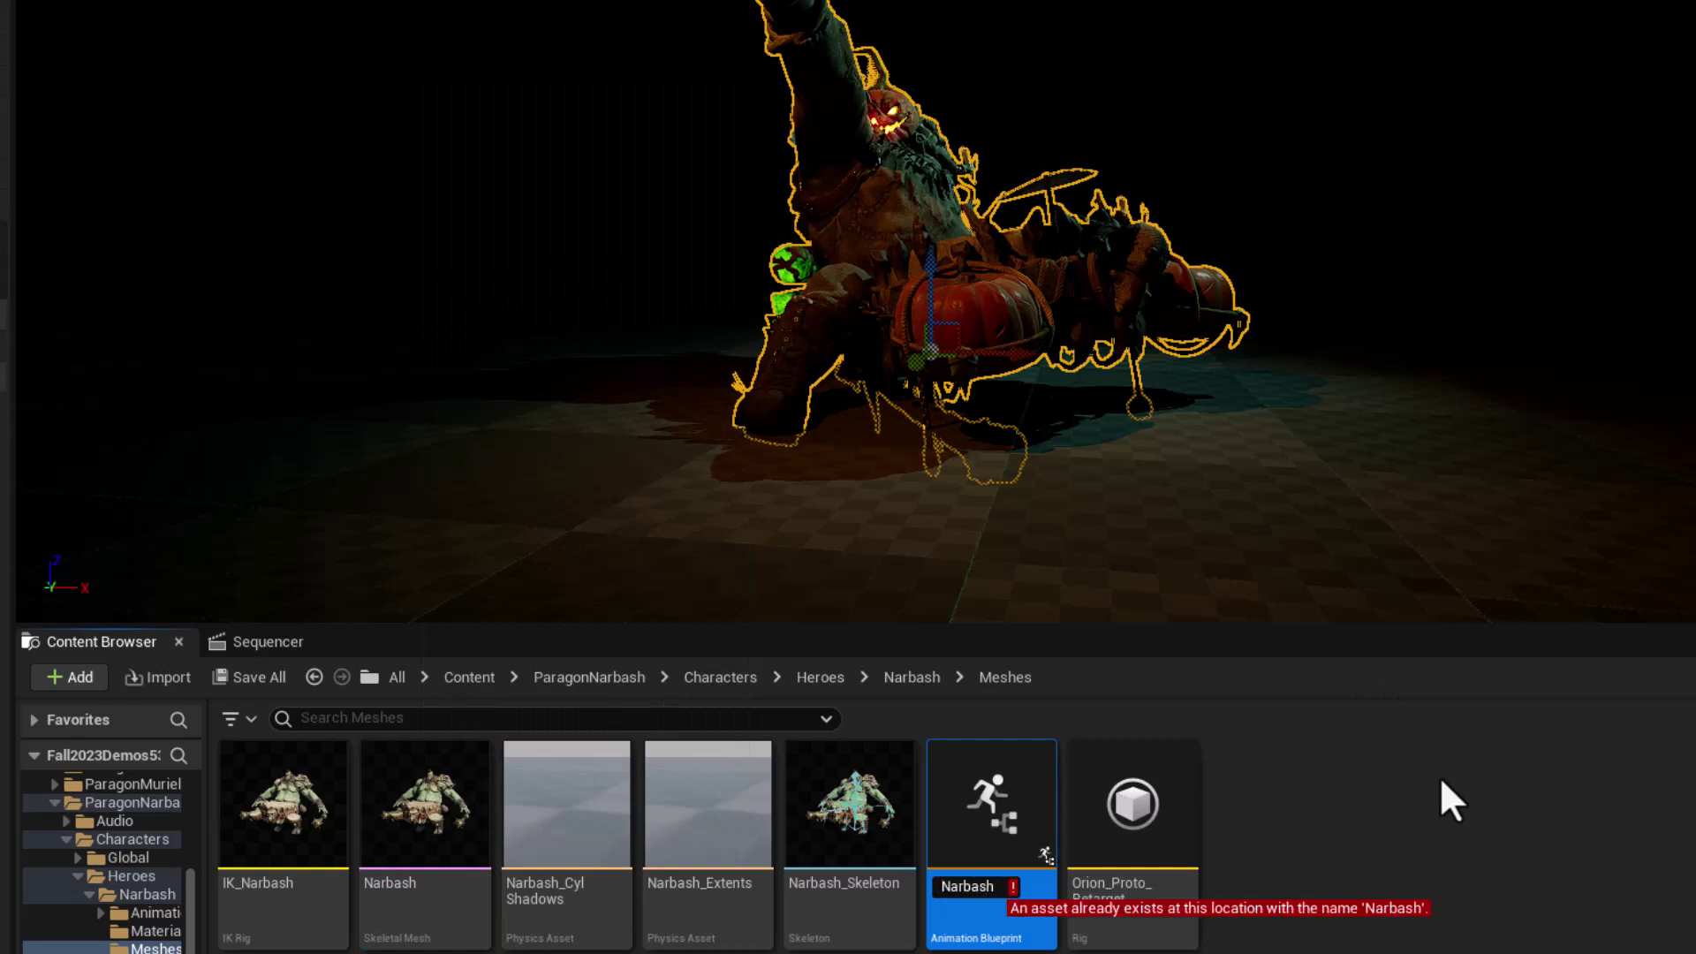
{"action": "type", "text": "_NoDrums"}
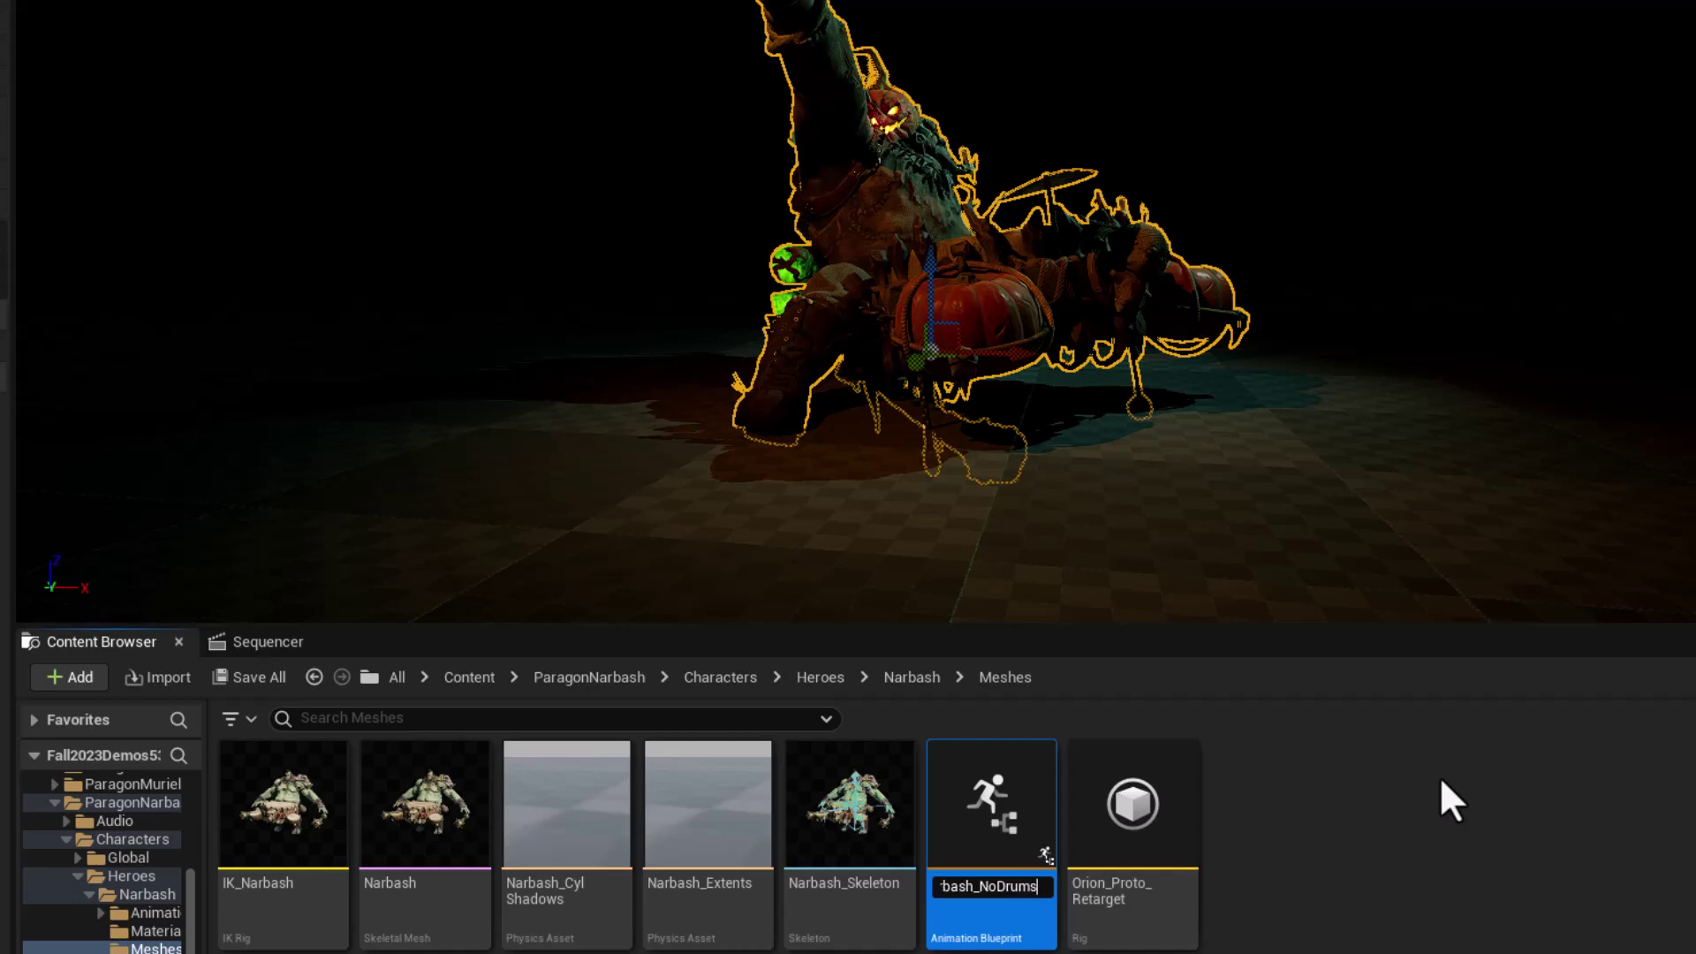
{"action": "type", "text": "_AnimBP"}
{"action": "key", "text": "Return"}
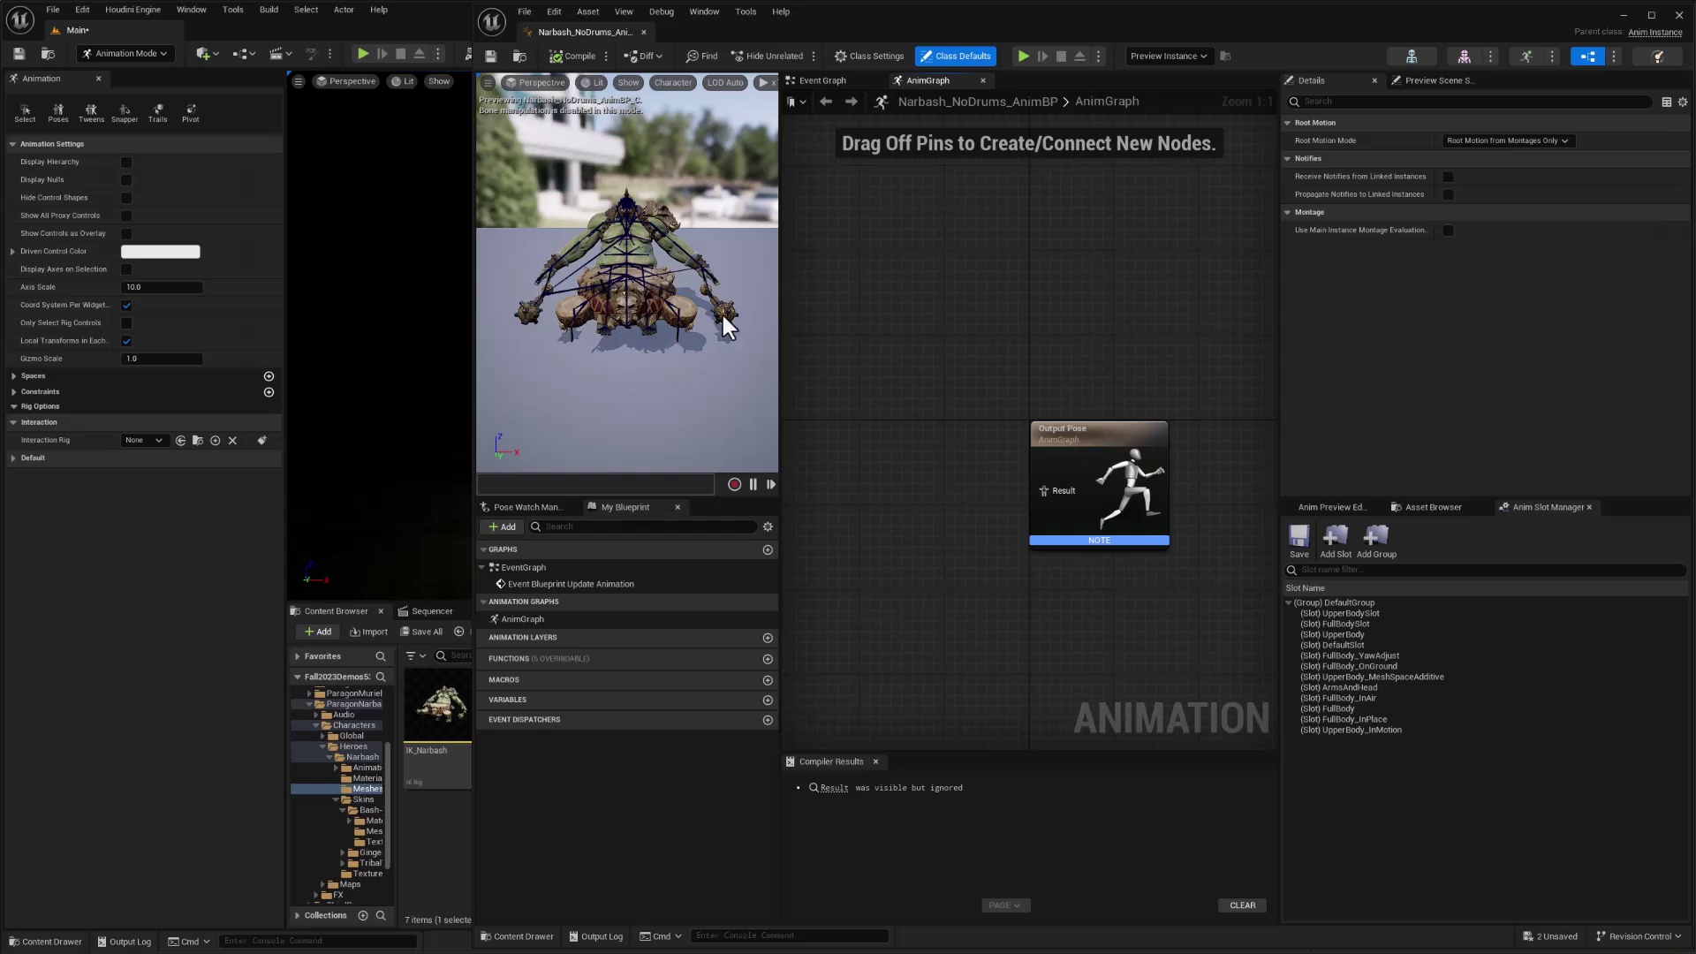
Step: Zoom the AnimGraph to view its lone Output Pose node
{"action": "scroll", "coordinate": [972, 415], "scroll_direction": "down", "scroll_amount": 2}
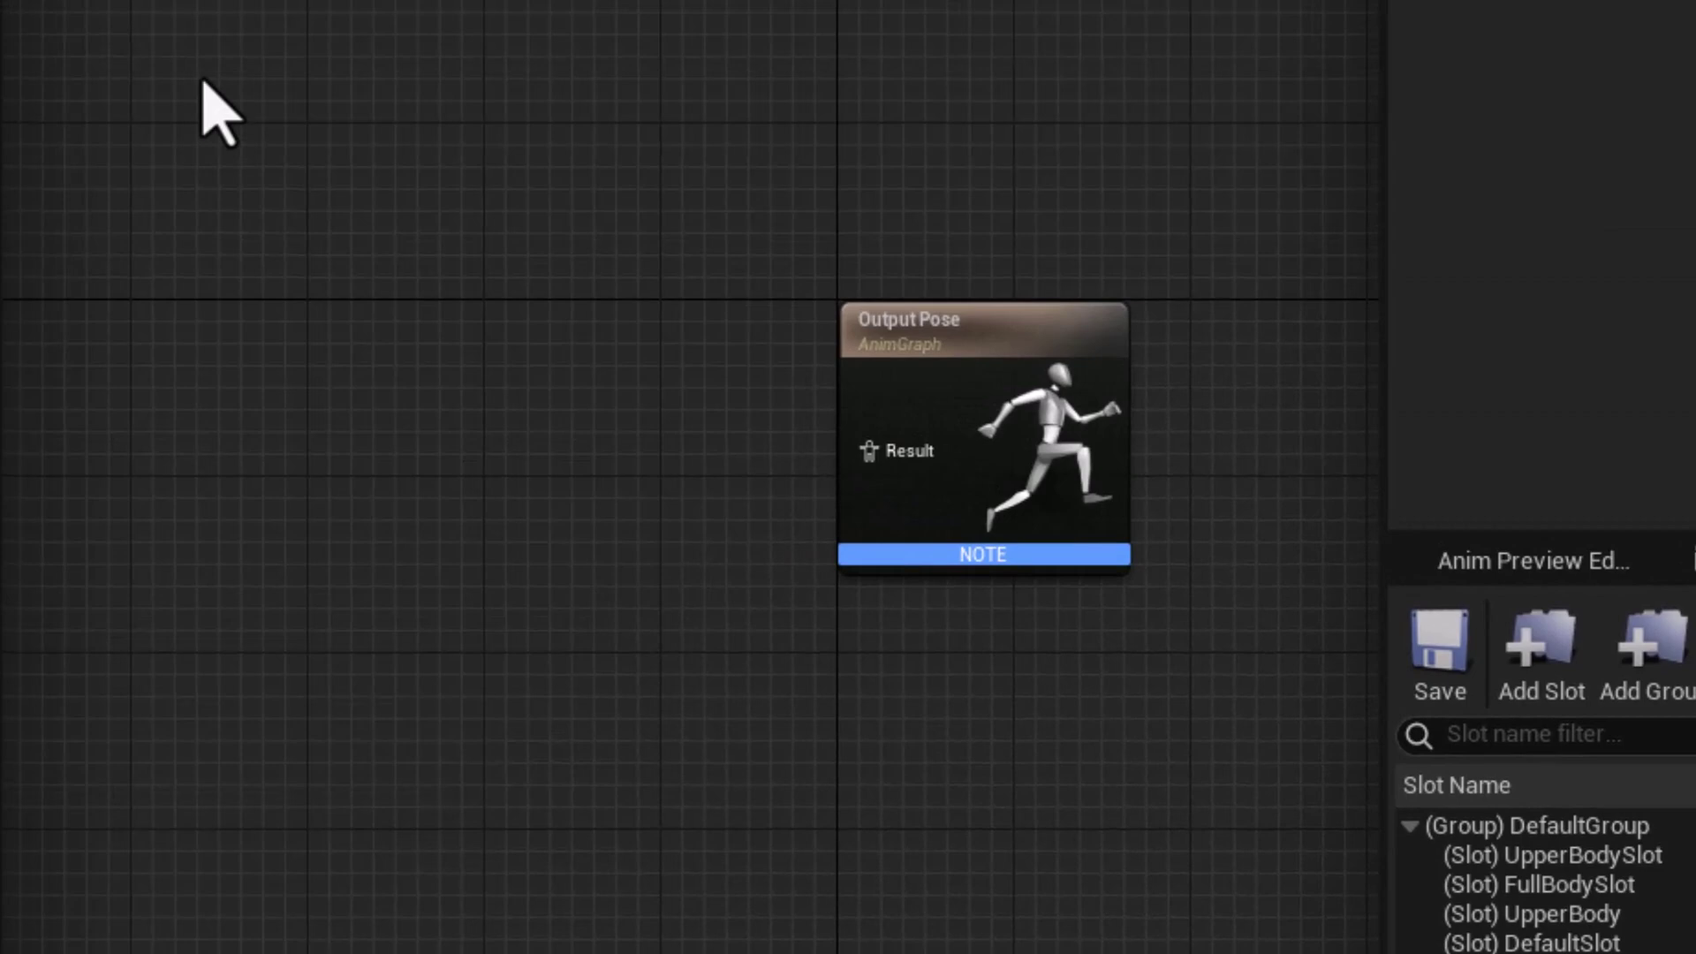
Step: Add a Slot 'DefaultSlot' node at the graph's upper left
{"action": "right_click", "coordinate": [203, 80]}
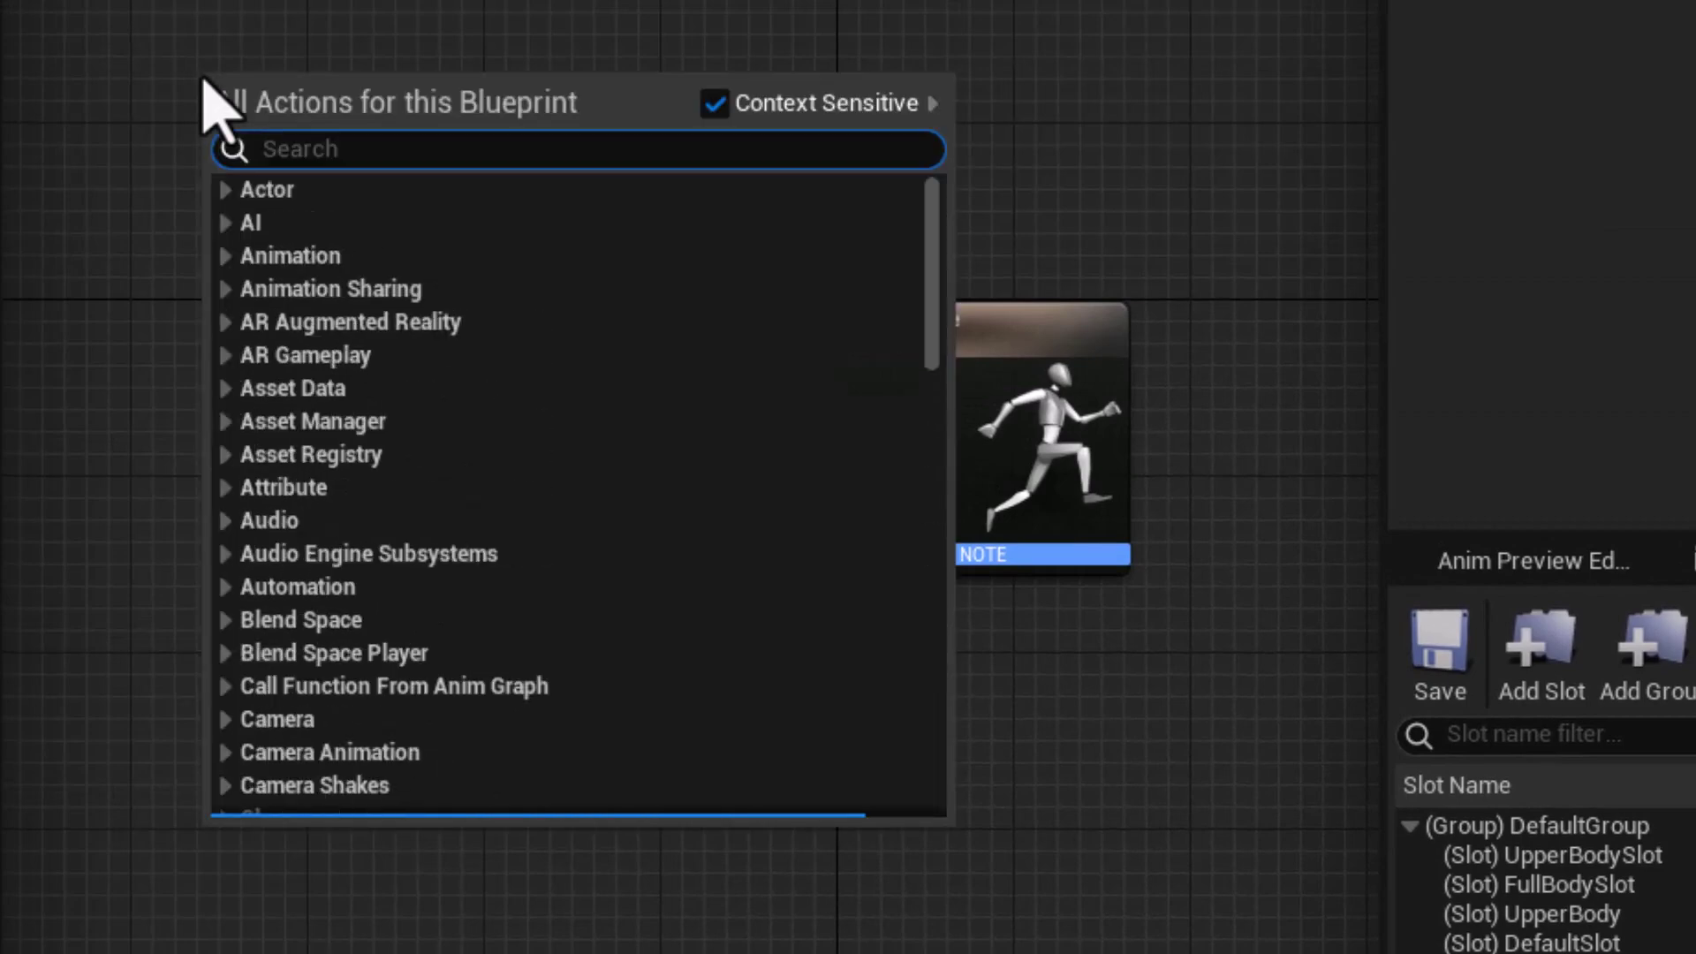
{"action": "type", "text": "Default Slot"}
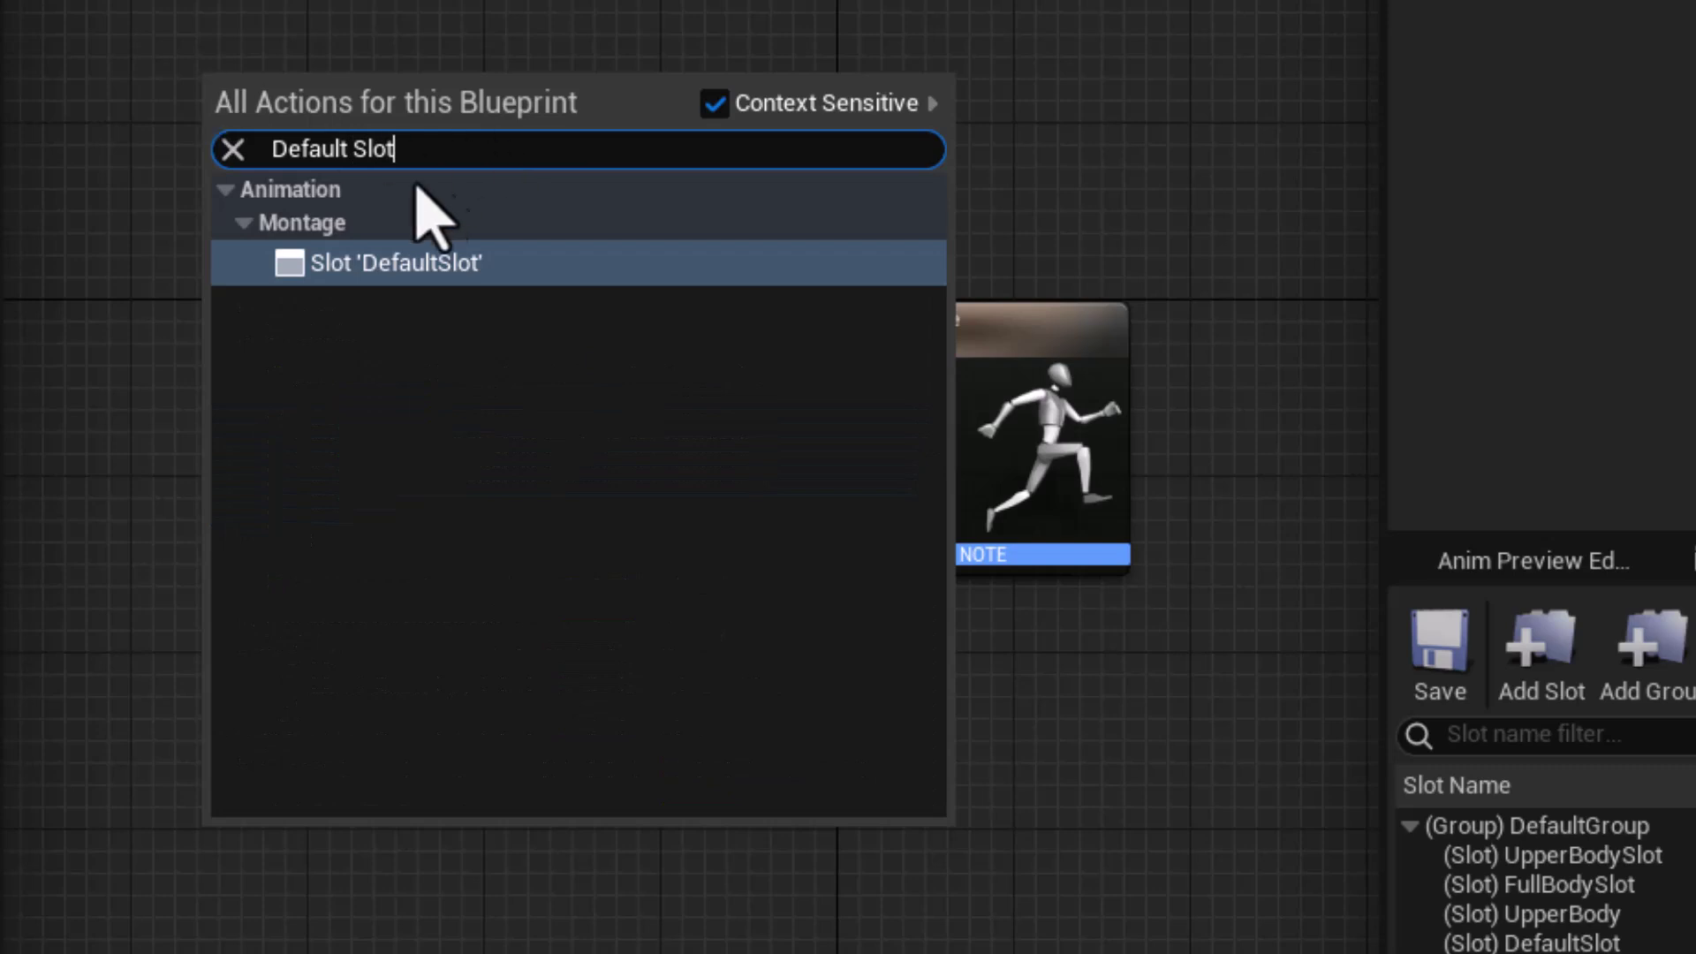
{"action": "left_click", "coordinate": [376, 265]}
{"action": "left_click_drag", "start_coordinate": [318, 83], "coordinate": [203, 83]}
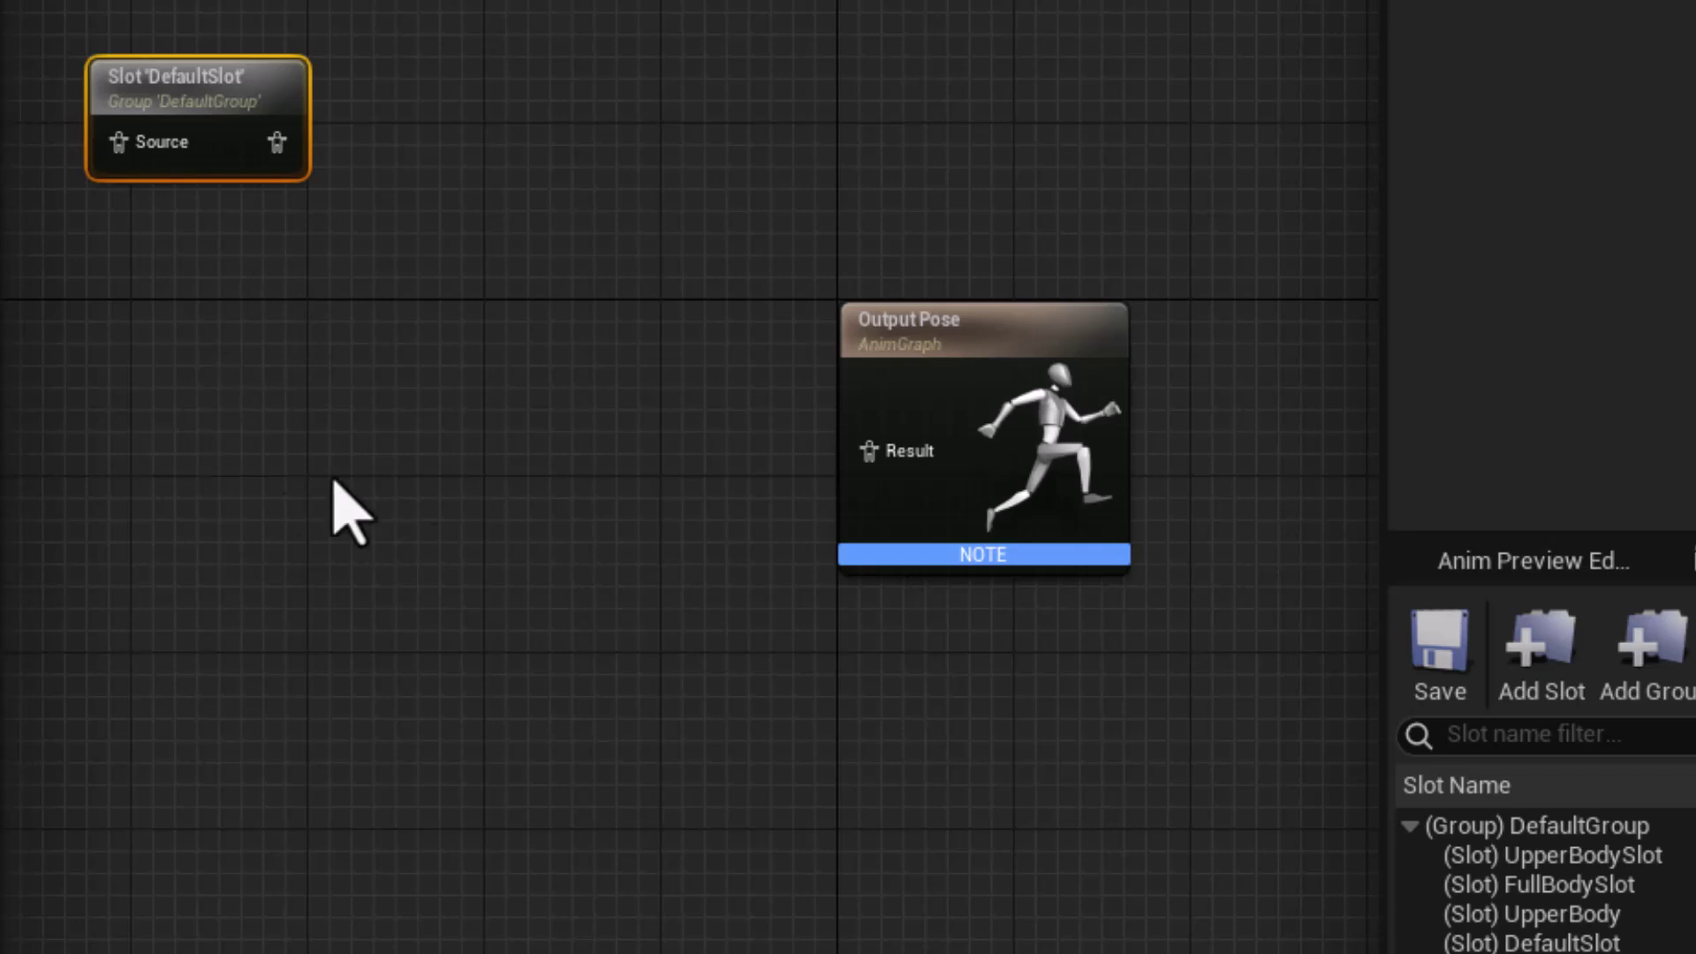
Step: Add a Transform (Modify) Bone node and select it to show its Details
{"action": "right_click", "coordinate": [212, 388]}
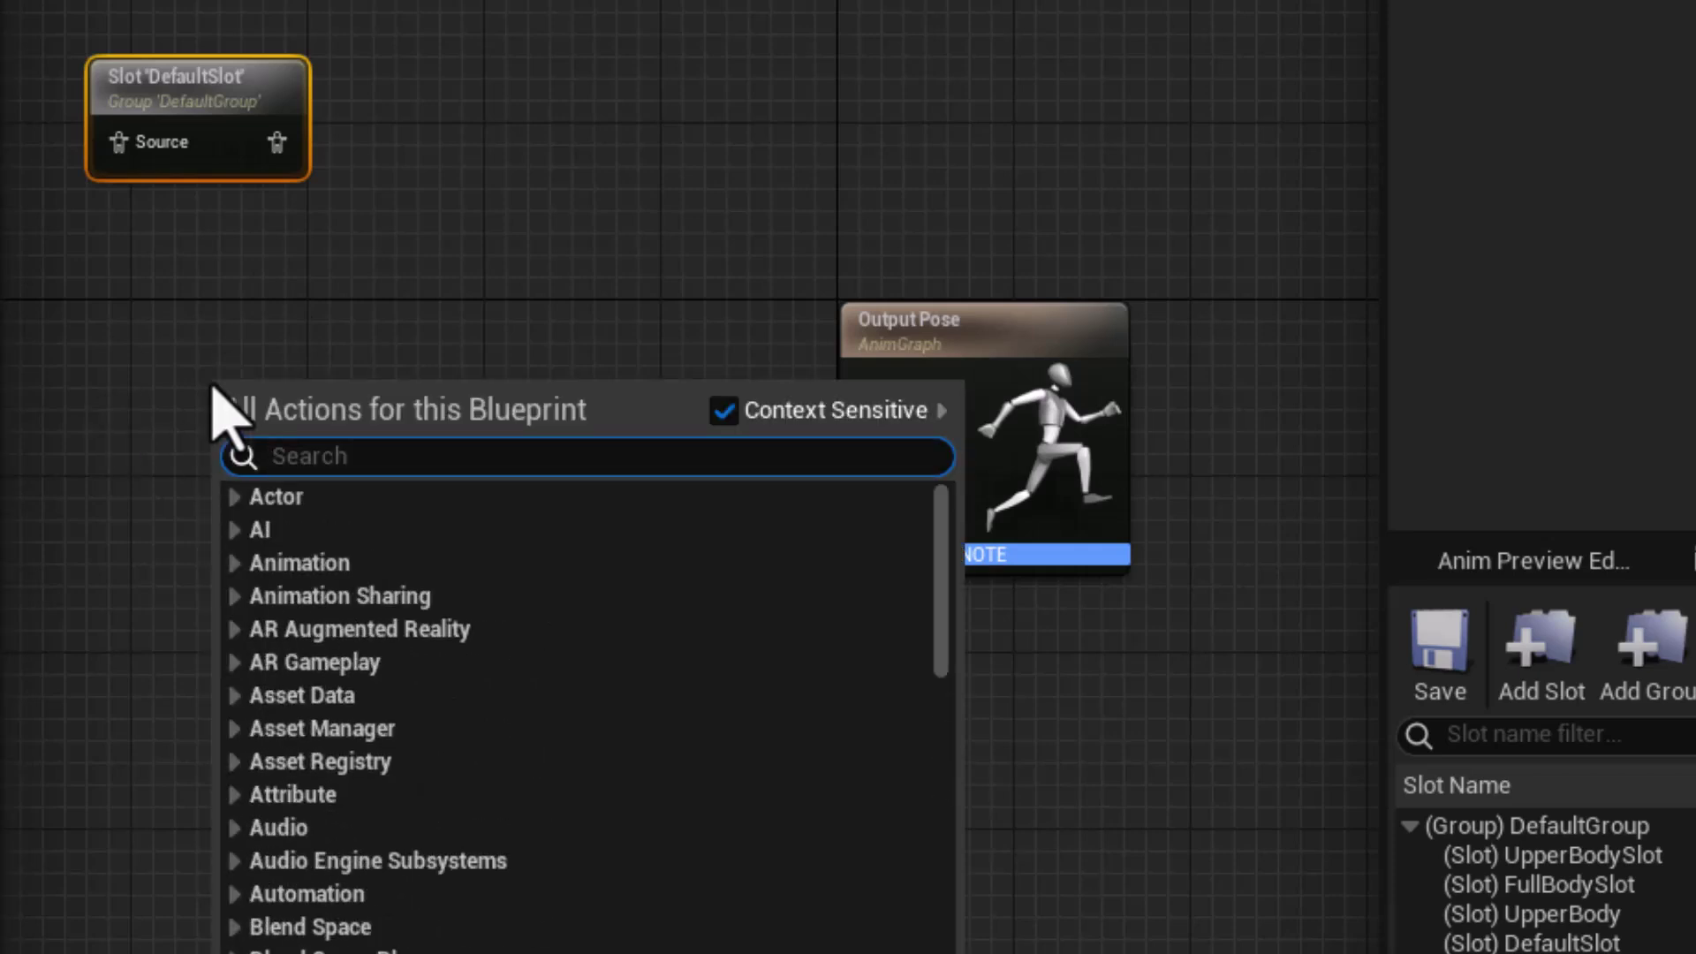
{"action": "type", "text": "Bone Trans"}
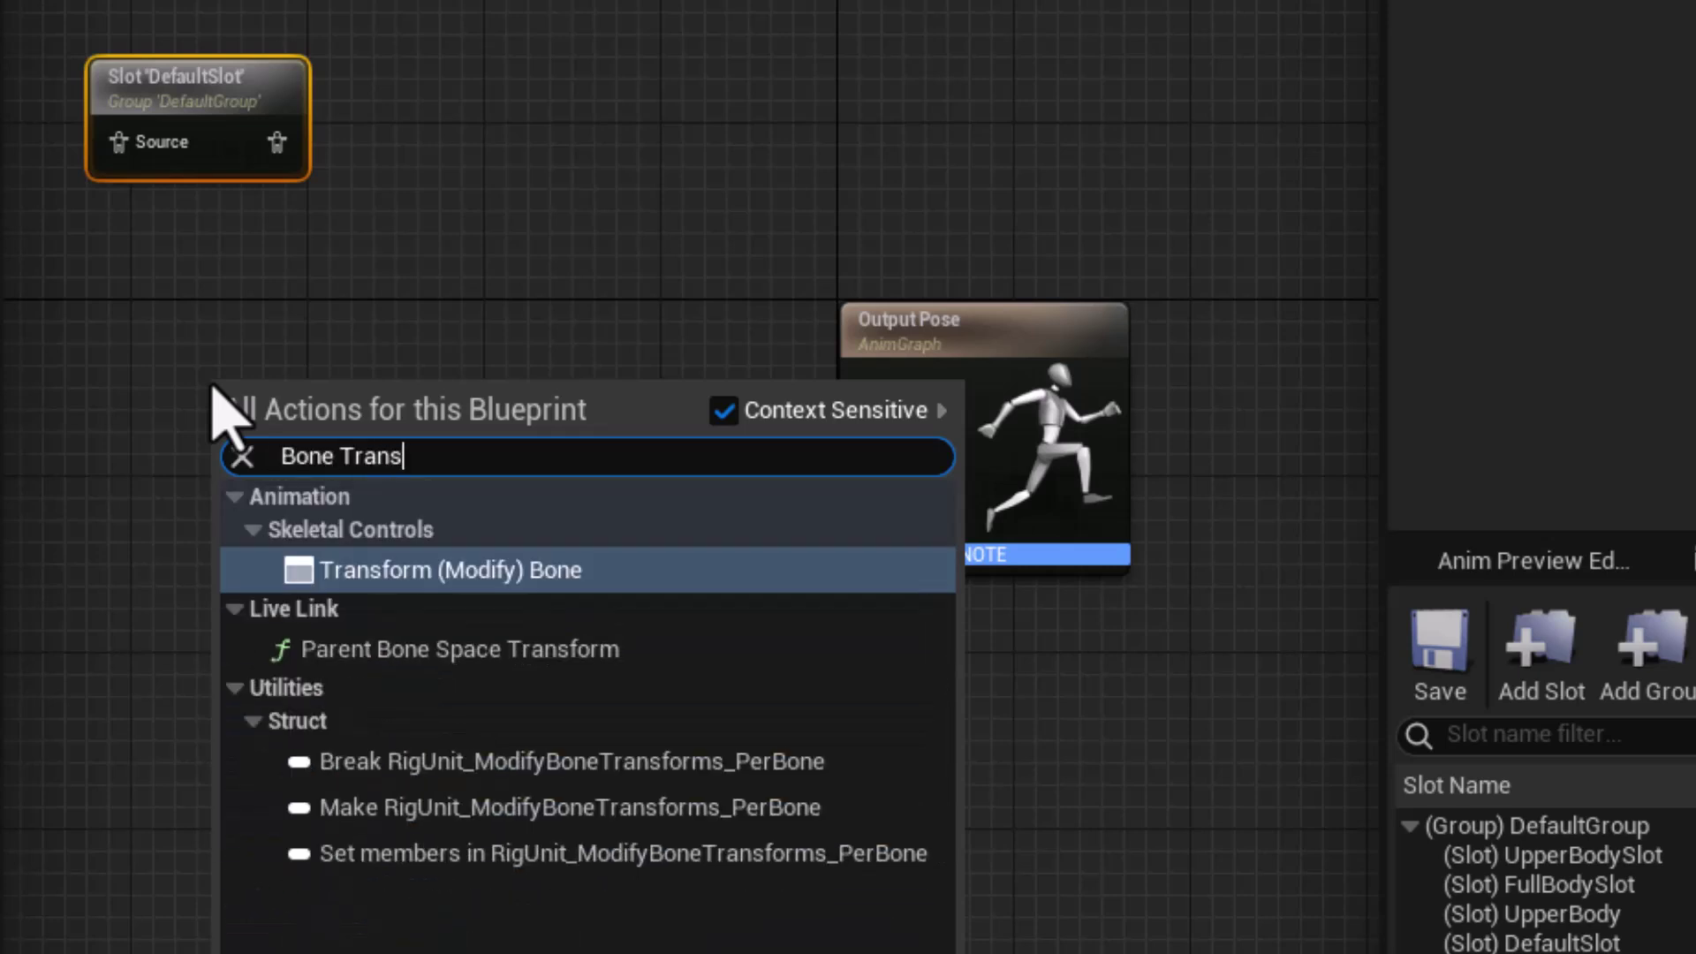
{"action": "left_click", "coordinate": [530, 573]}
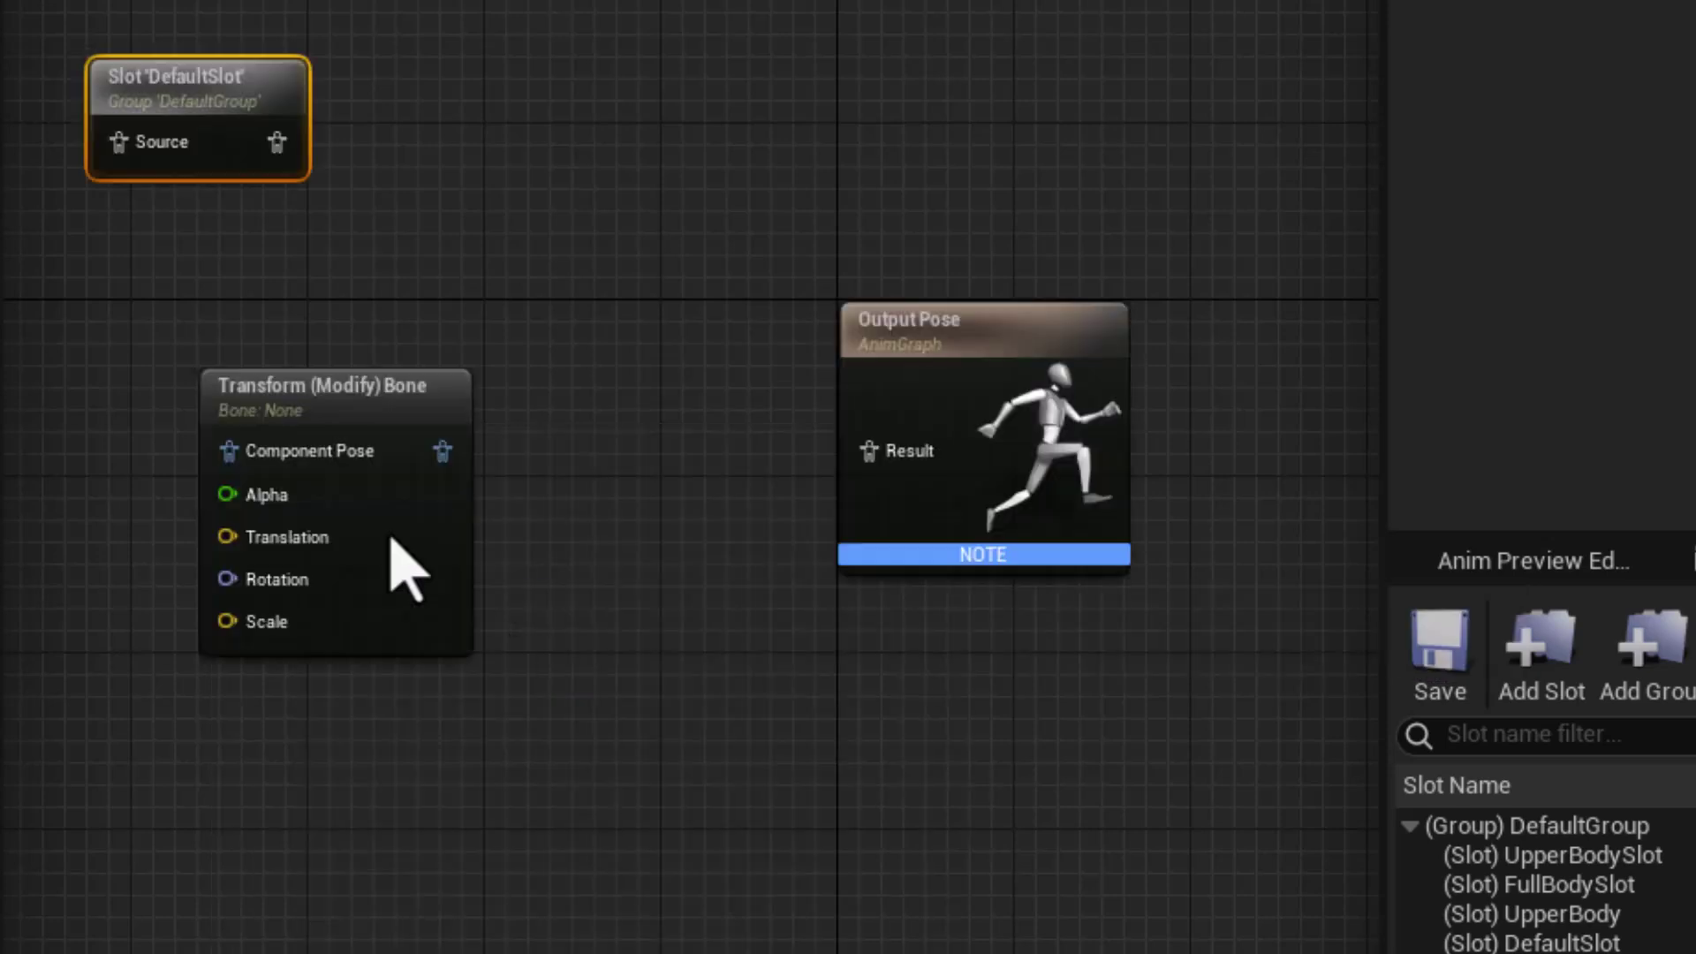
{"action": "left_click_drag", "start_coordinate": [331, 412], "coordinate": [340, 371]}
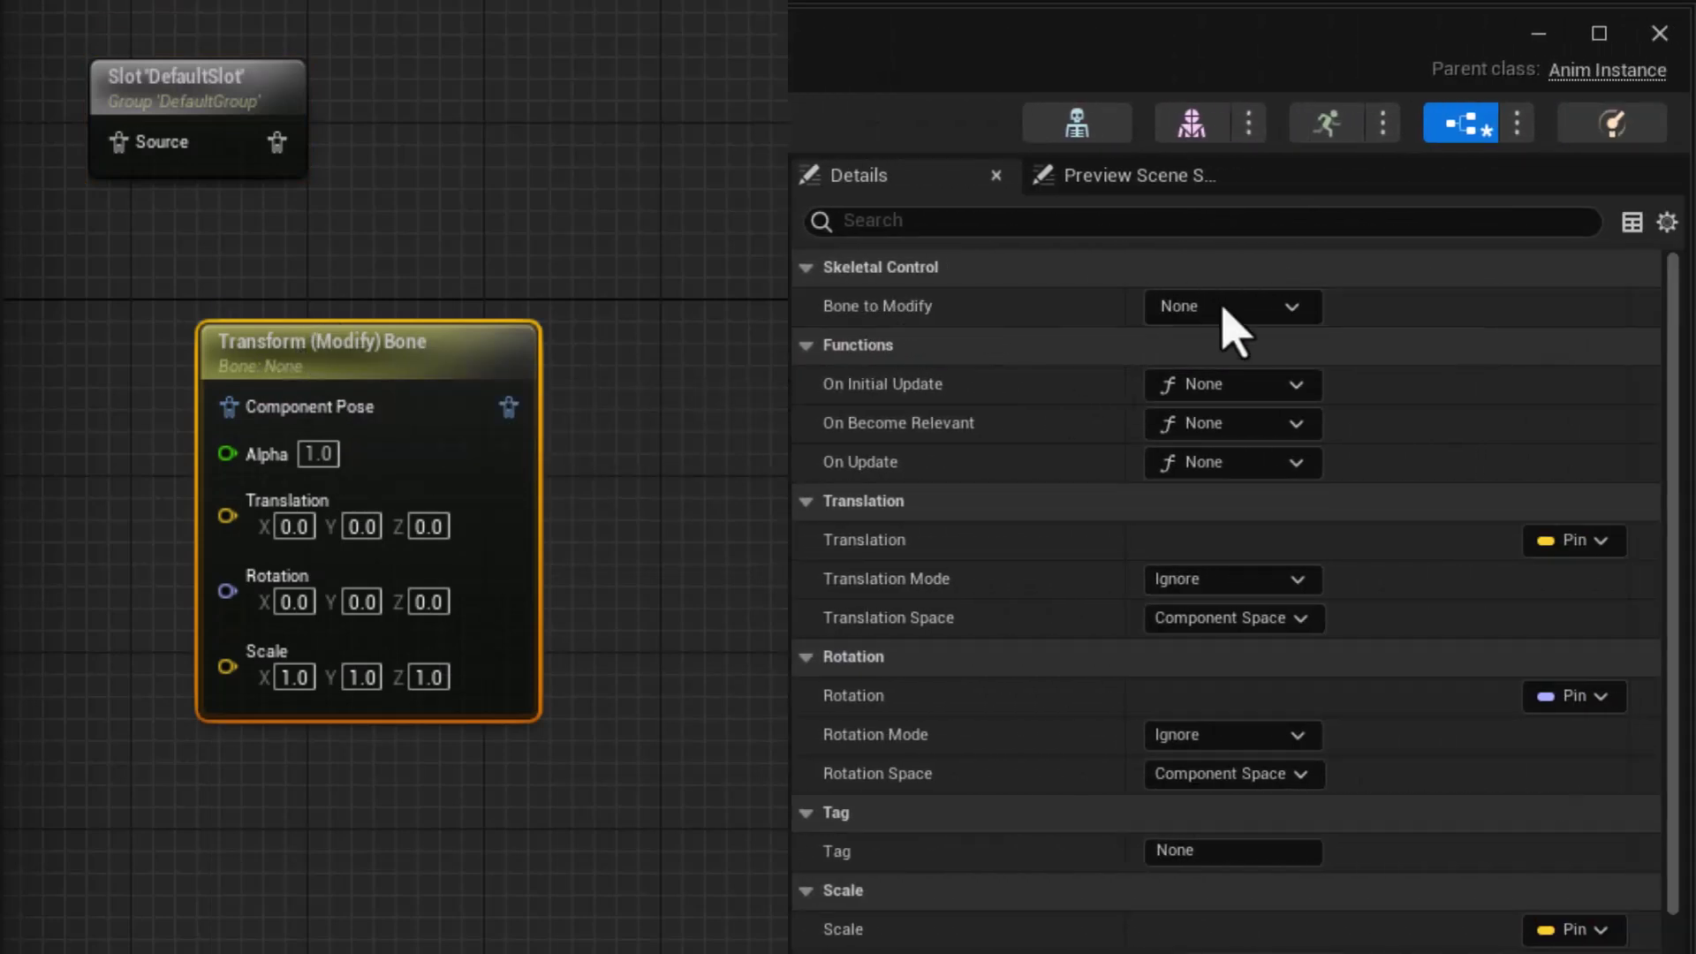
Step: Set Bone to Modify to drum_main and Scale Mode to Replace Existing
{"action": "left_click", "coordinate": [1247, 320]}
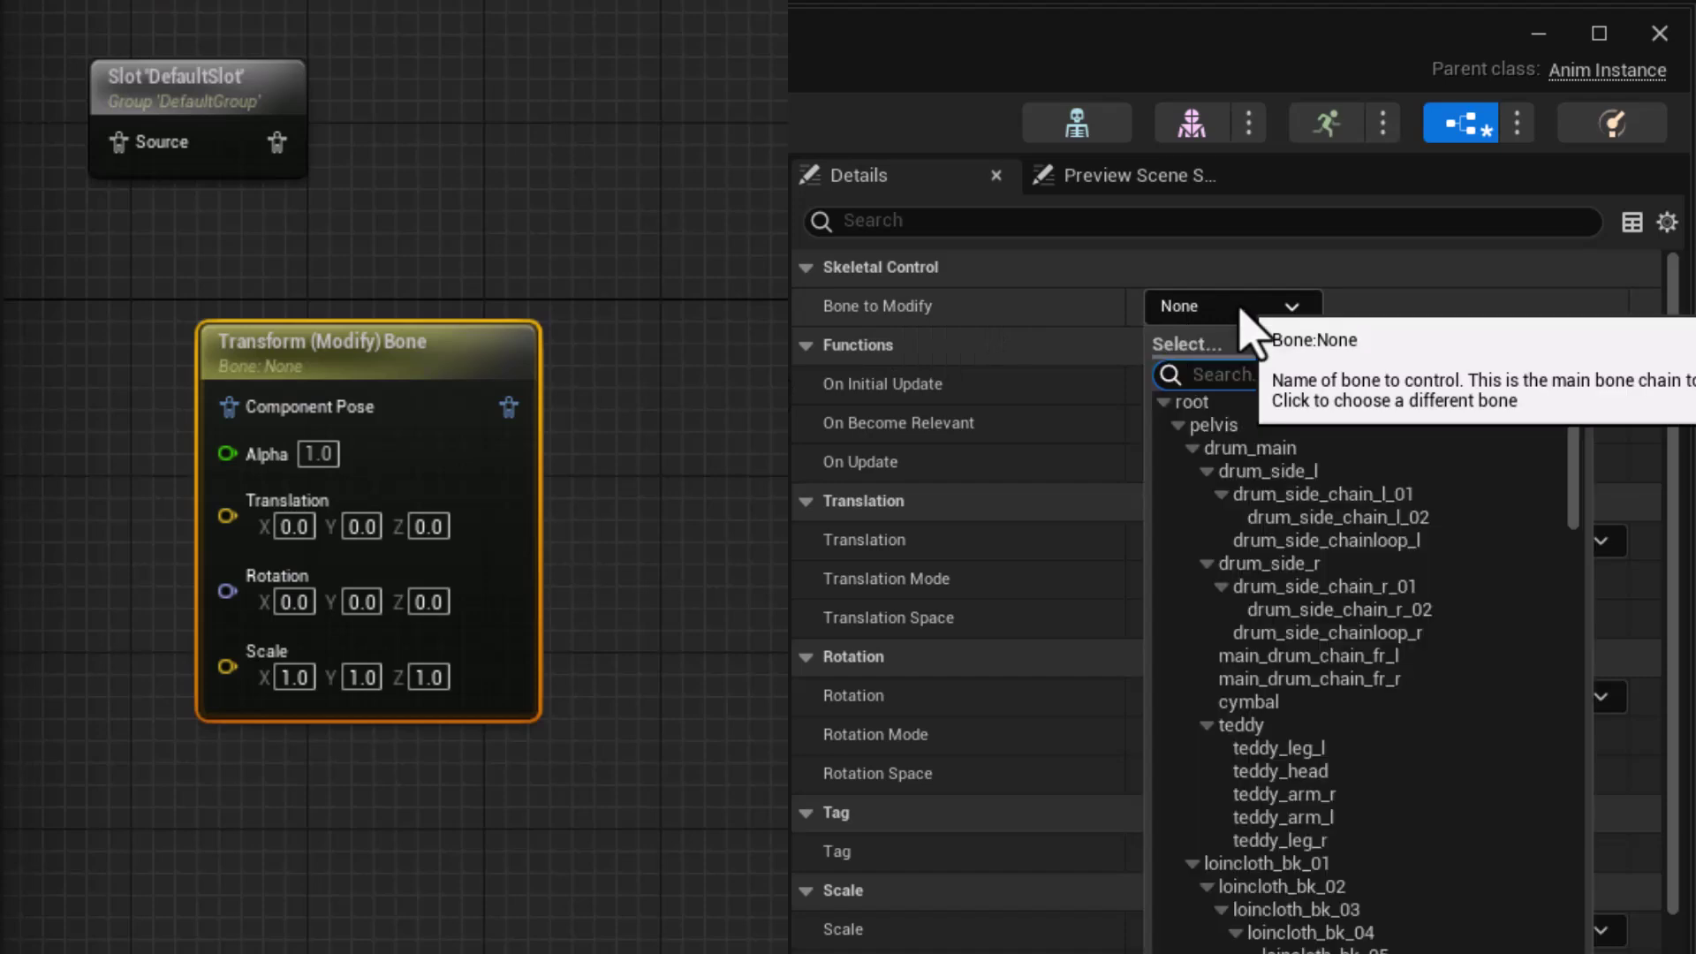
{"action": "left_click", "coordinate": [1282, 450]}
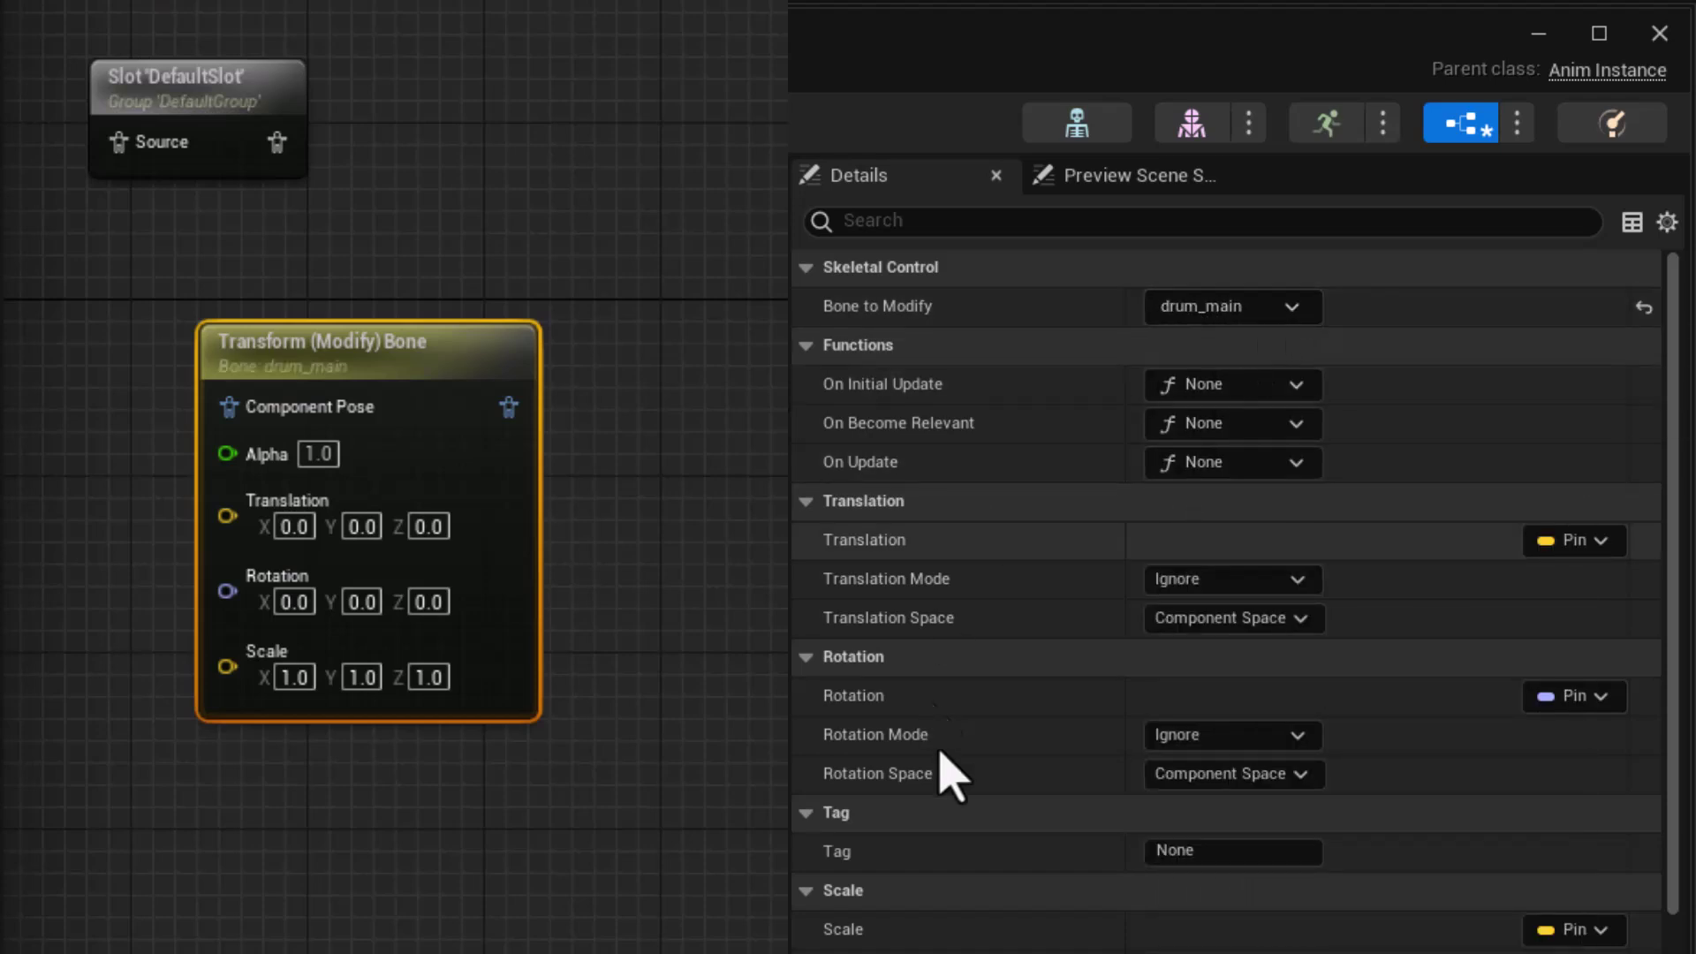
{"action": "scroll", "coordinate": [943, 760], "scroll_direction": "down", "scroll_amount": 4}
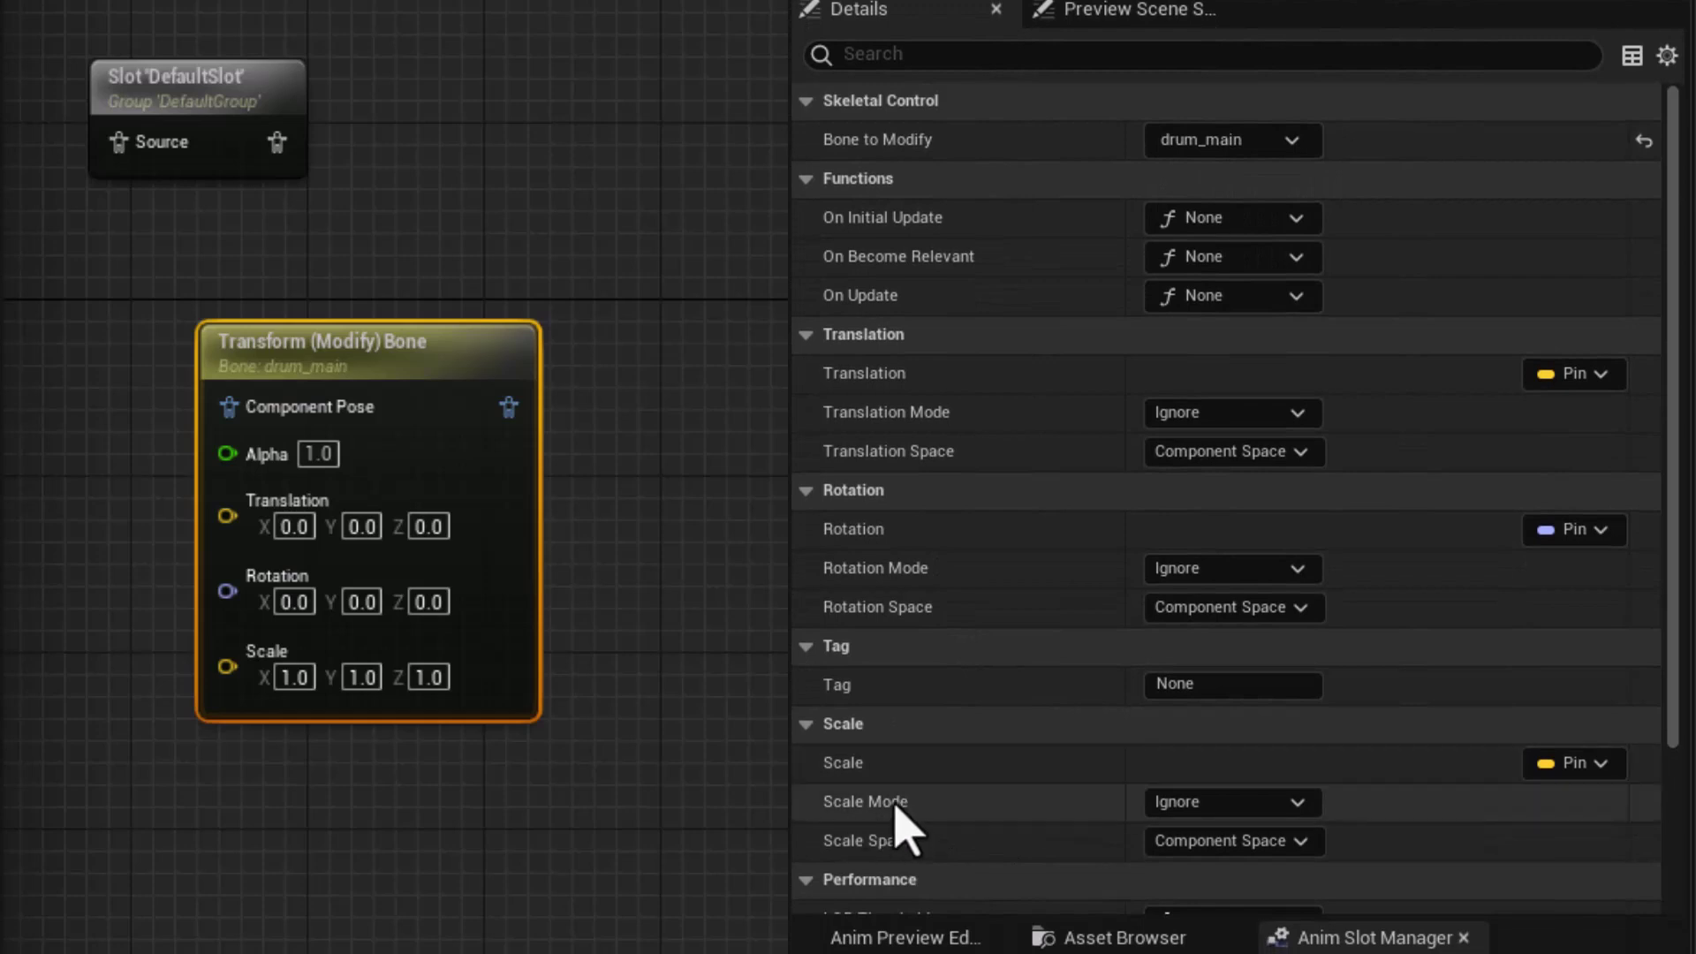
{"action": "left_click", "coordinate": [1182, 803]}
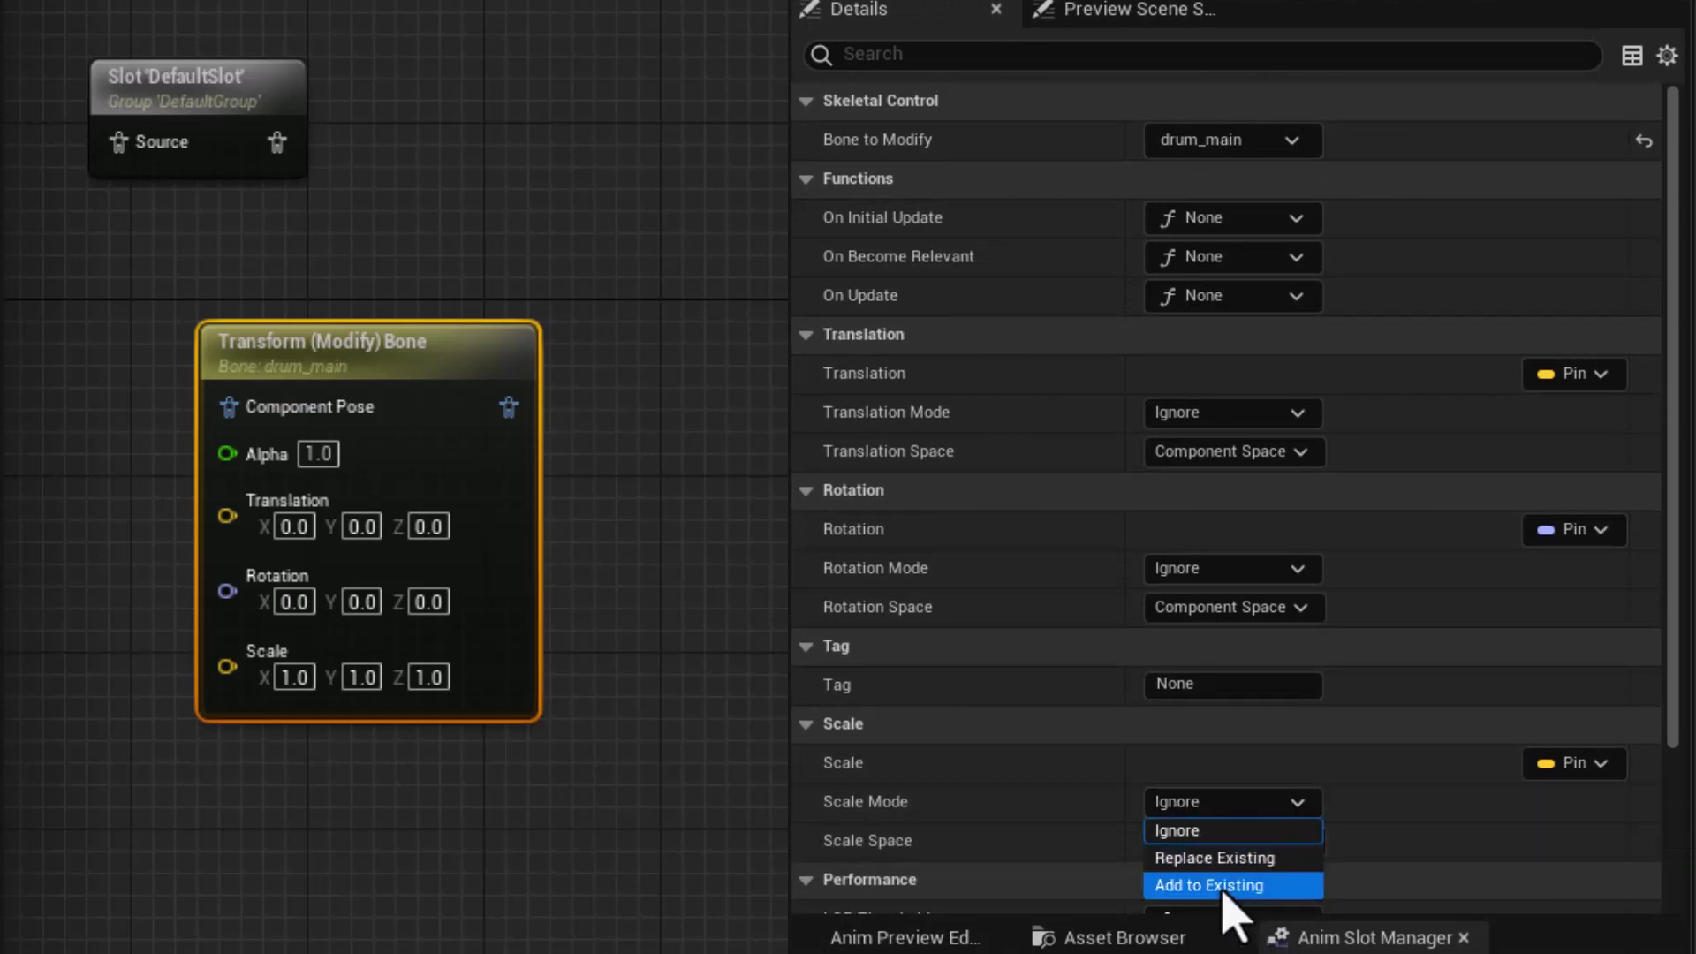
{"action": "left_click", "coordinate": [1185, 858]}
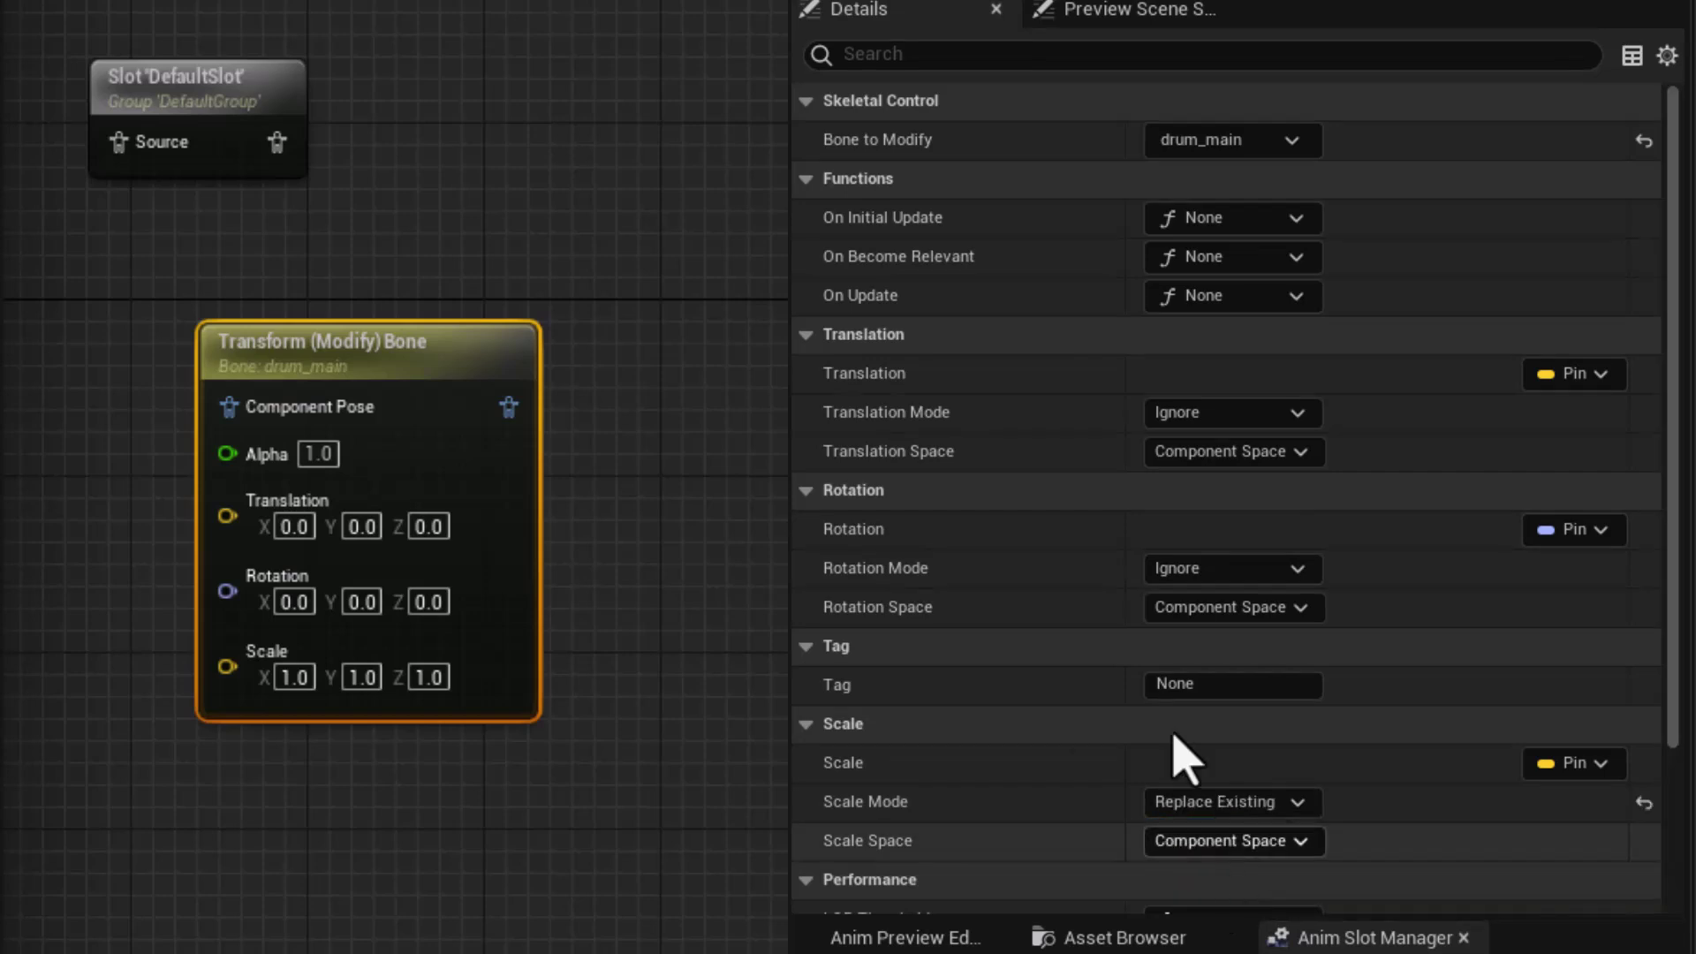
Step: Set the bone node's Scale X to 0
{"action": "left_click_drag", "start_coordinate": [340, 402], "coordinate": [368, 334]}
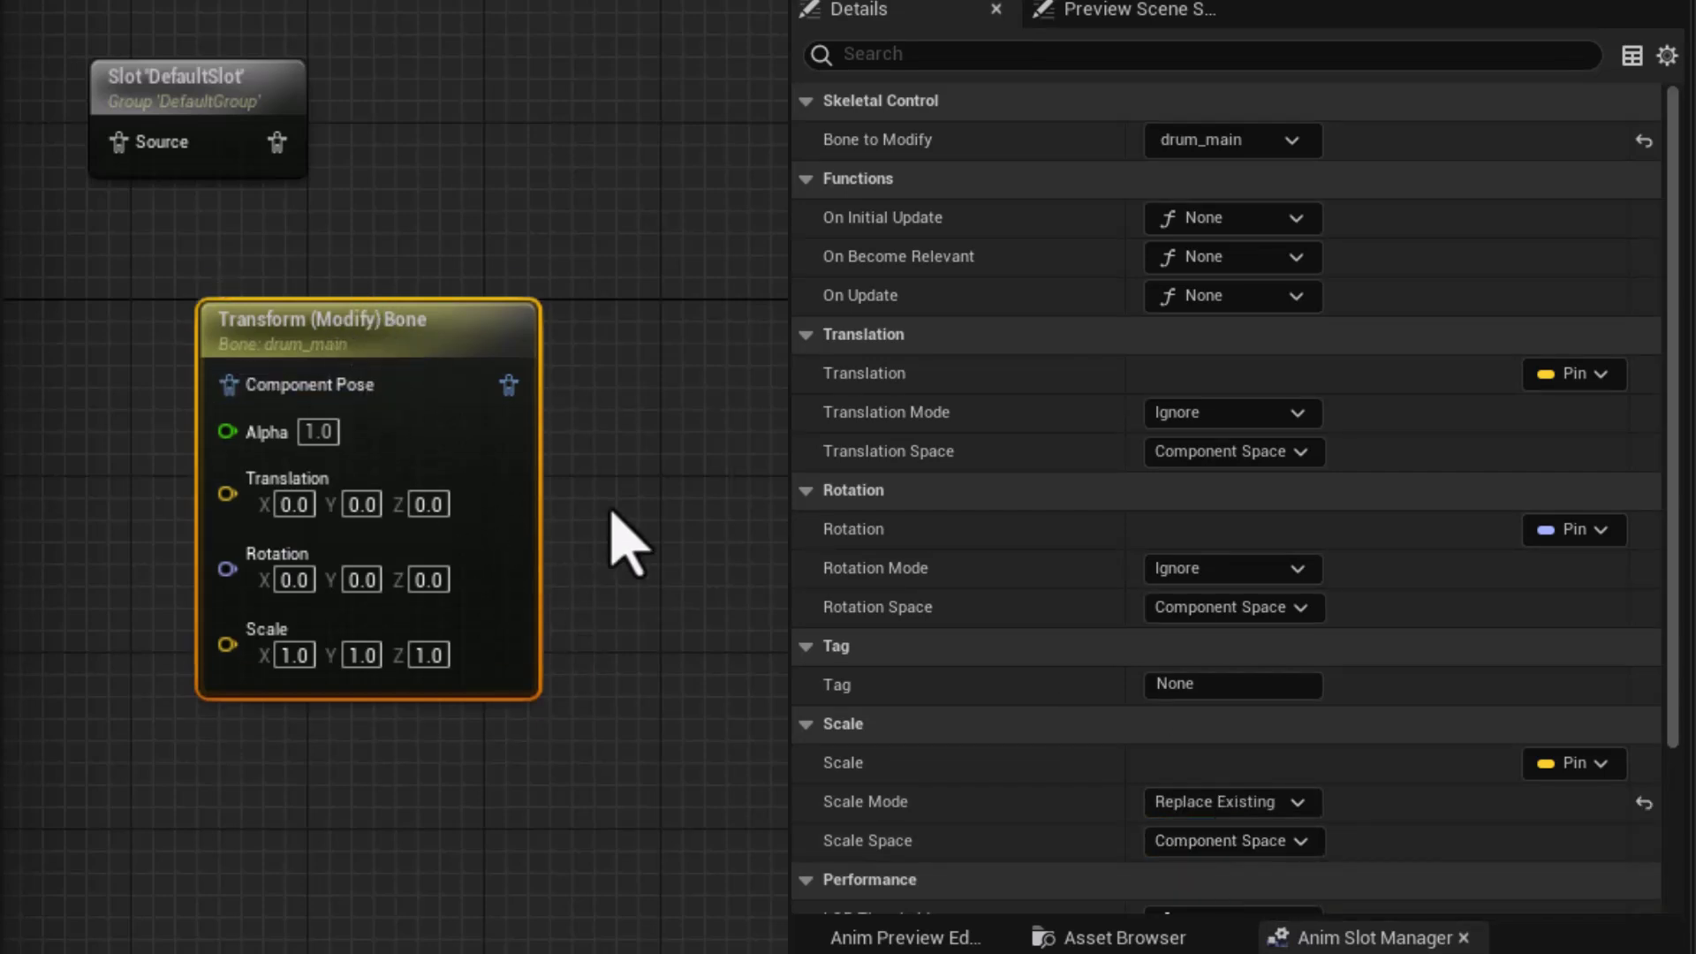
{"action": "scroll", "coordinate": [1203, 712], "scroll_direction": "down", "scroll_amount": 4}
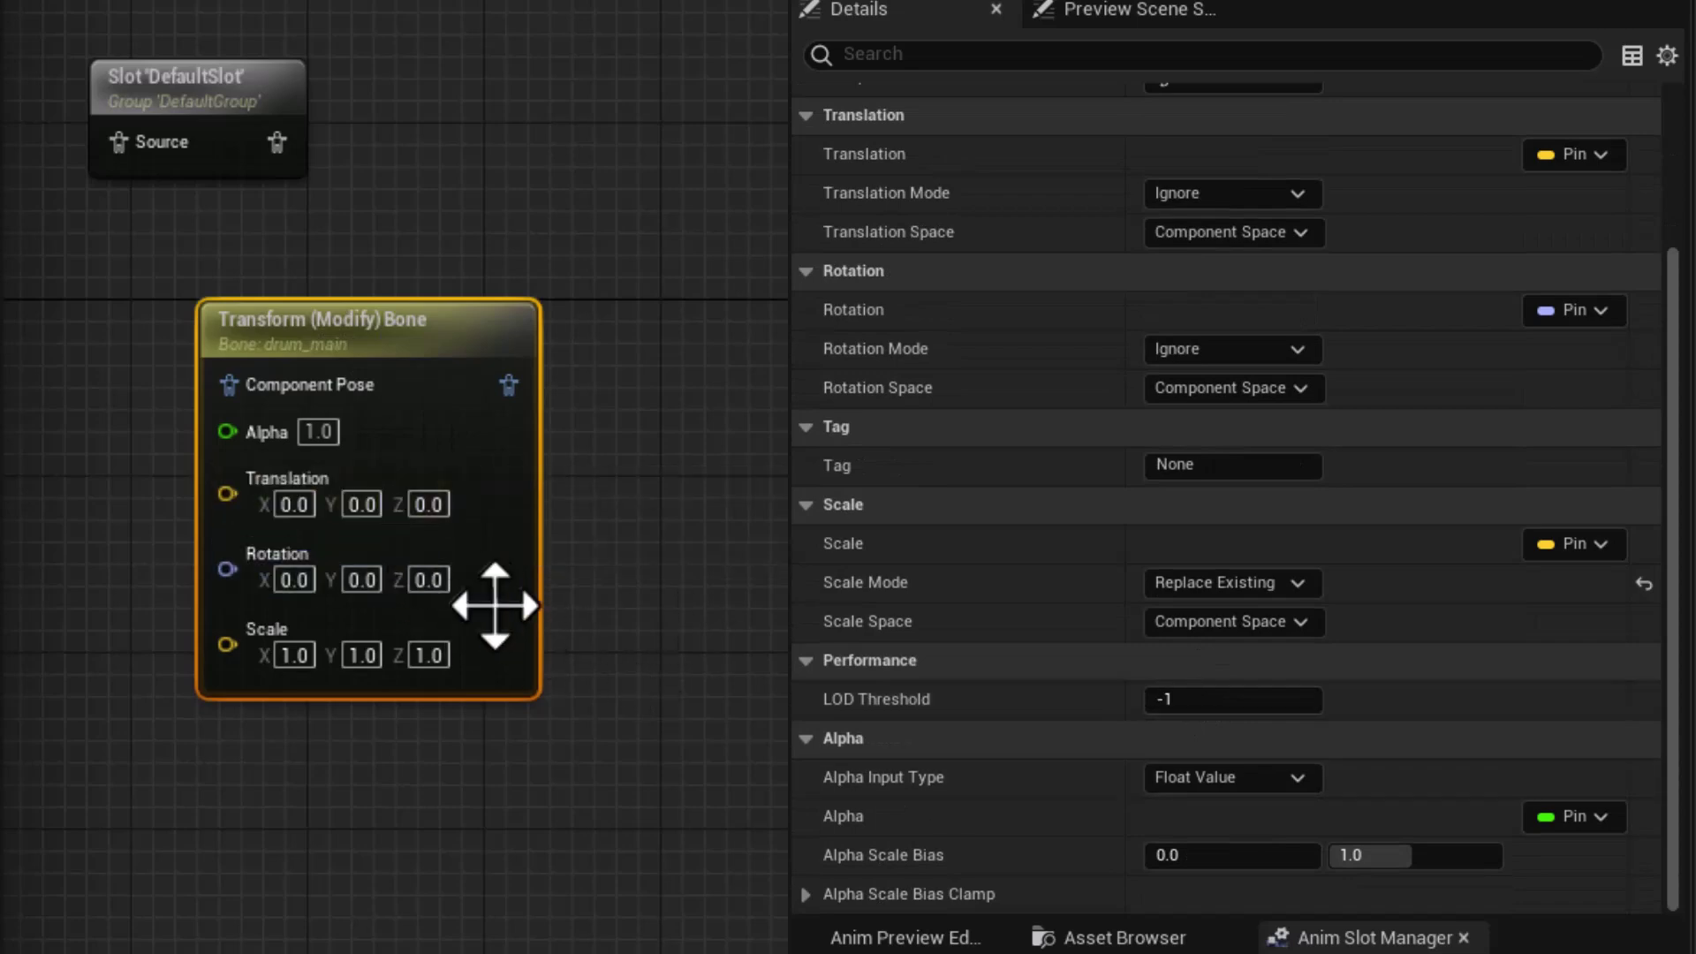
{"action": "scroll", "coordinate": [477, 618], "scroll_direction": "down", "scroll_amount": 5}
{"action": "scroll", "coordinate": [416, 594], "scroll_direction": "up", "scroll_amount": 6}
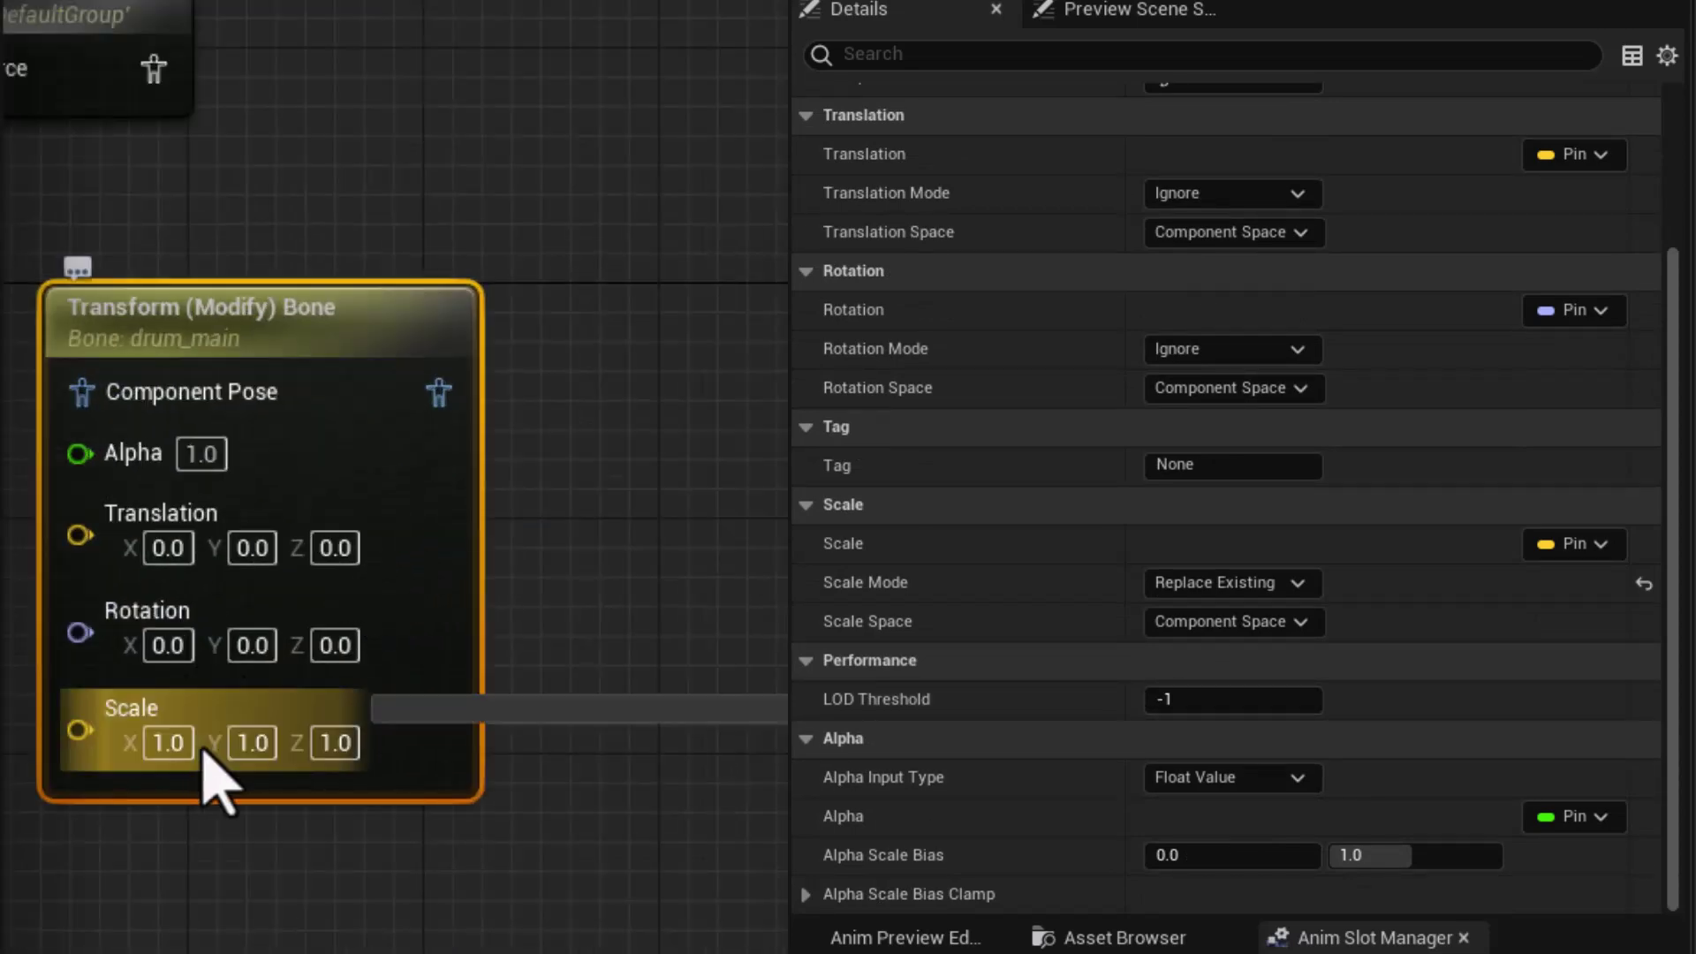
{"action": "left_click", "coordinate": [164, 741]}
{"action": "type", "text": "0"}
{"action": "key", "text": "Tab"}
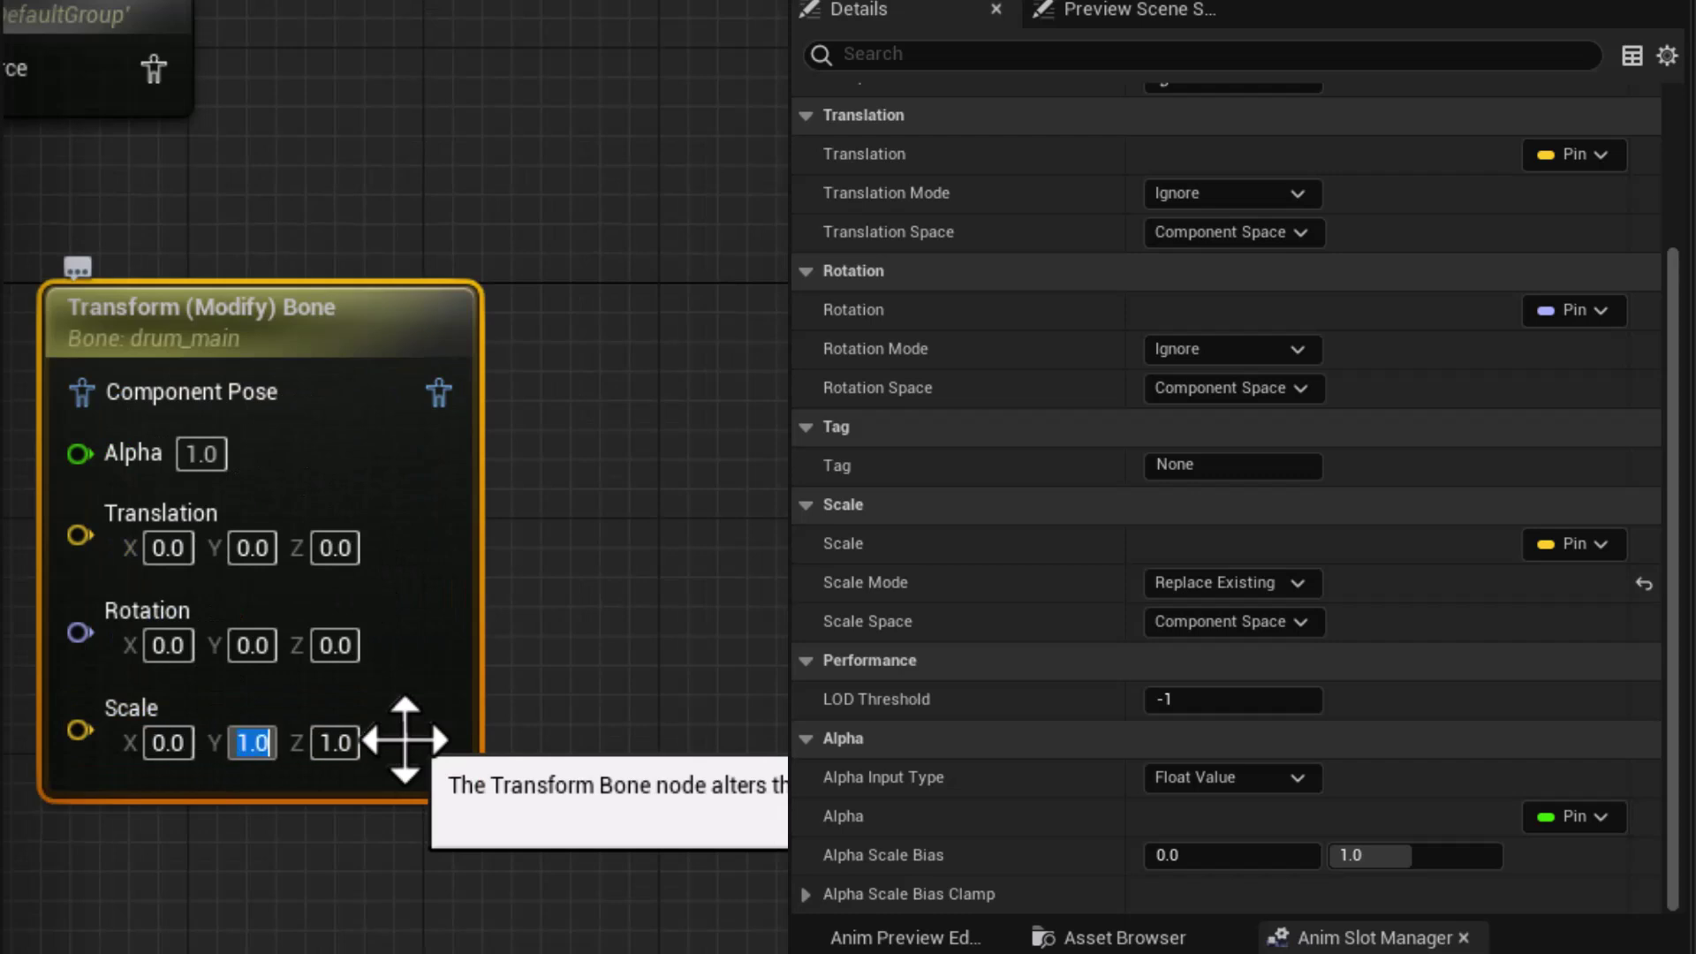
Step: Set drum_main's Scale Y and Z to 0
{"action": "type", "text": "0"}
{"action": "key", "text": "Tab"}
{"action": "type", "text": "0"}
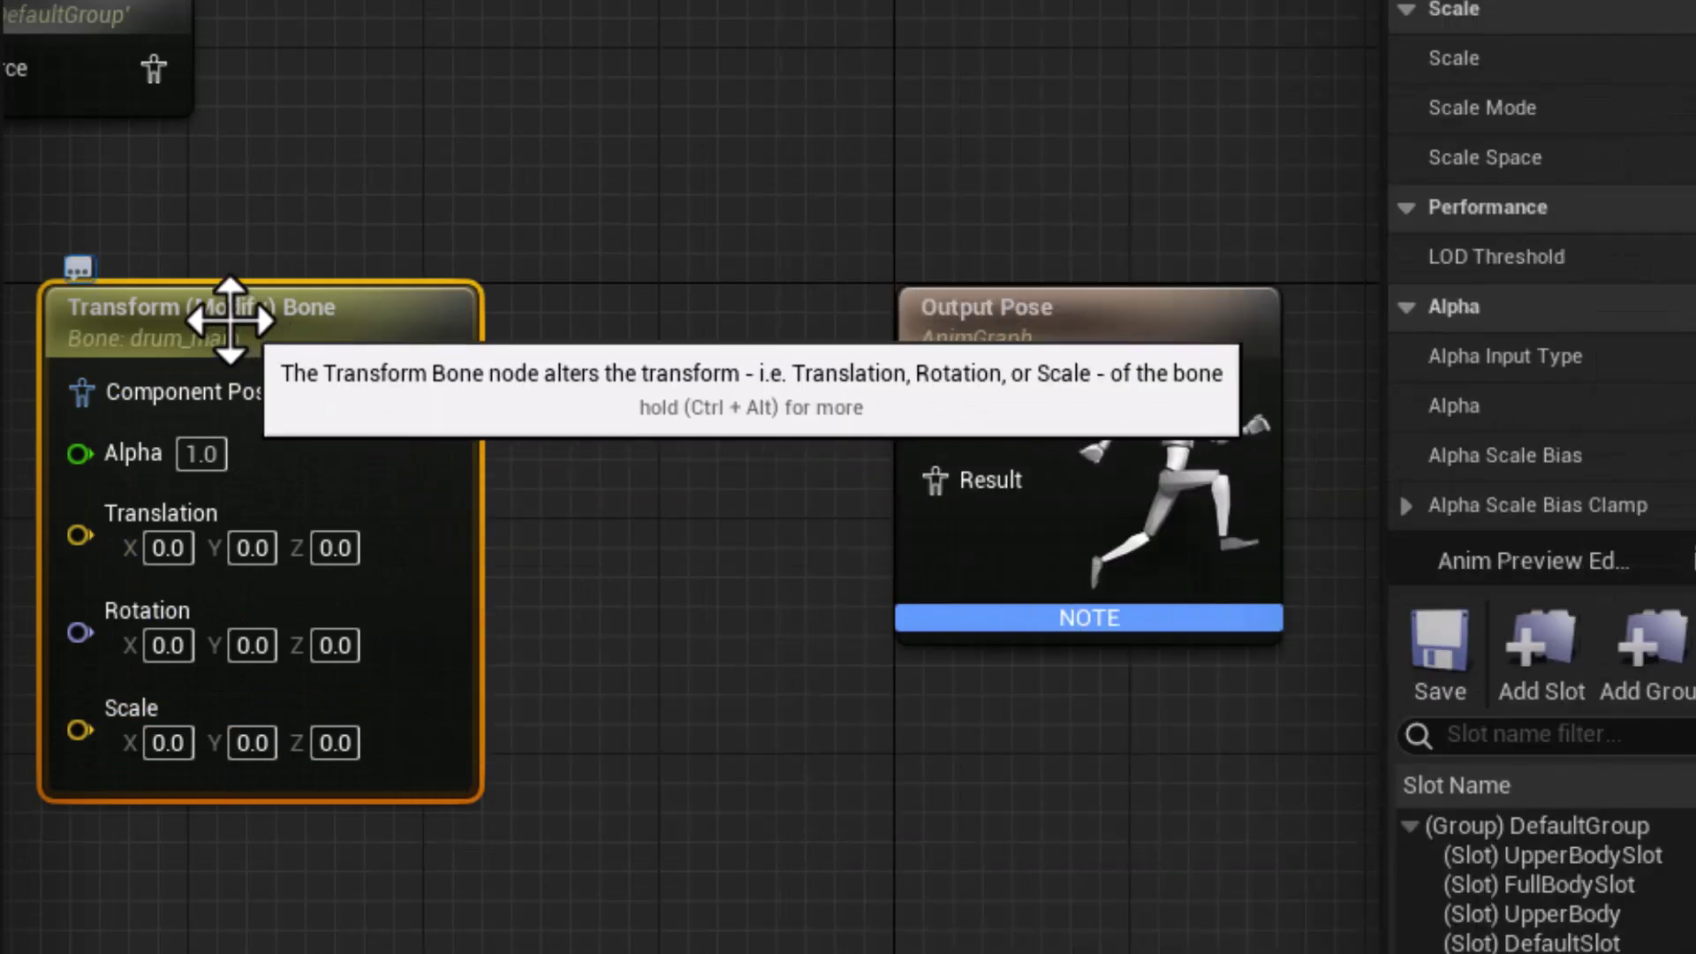
Step: Wire Slot through the bone node into Output Pose with Local/Component conversions, then compile
{"action": "left_click_drag", "start_coordinate": [227, 314], "coordinate": [285, 315]}
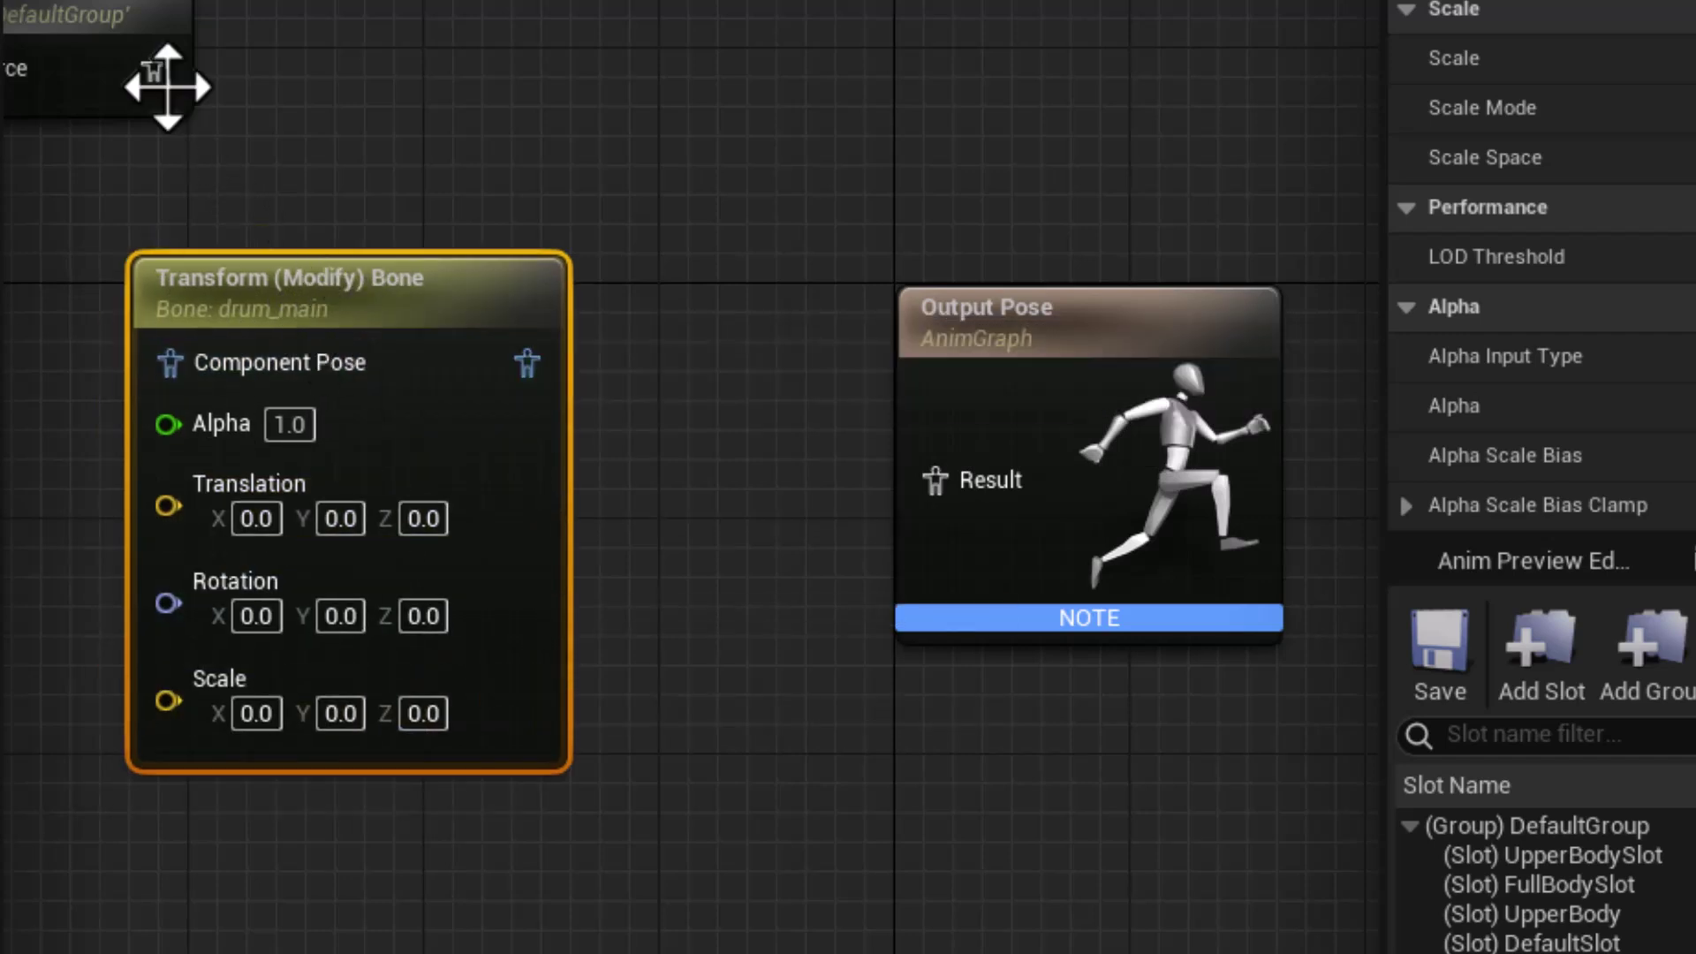
{"action": "scroll", "coordinate": [304, 88], "scroll_direction": "down", "scroll_amount": 1}
{"action": "scroll", "coordinate": [305, 88], "scroll_direction": "down", "scroll_amount": 1}
{"action": "left_click_drag", "start_coordinate": [186, 73], "coordinate": [207, 305]}
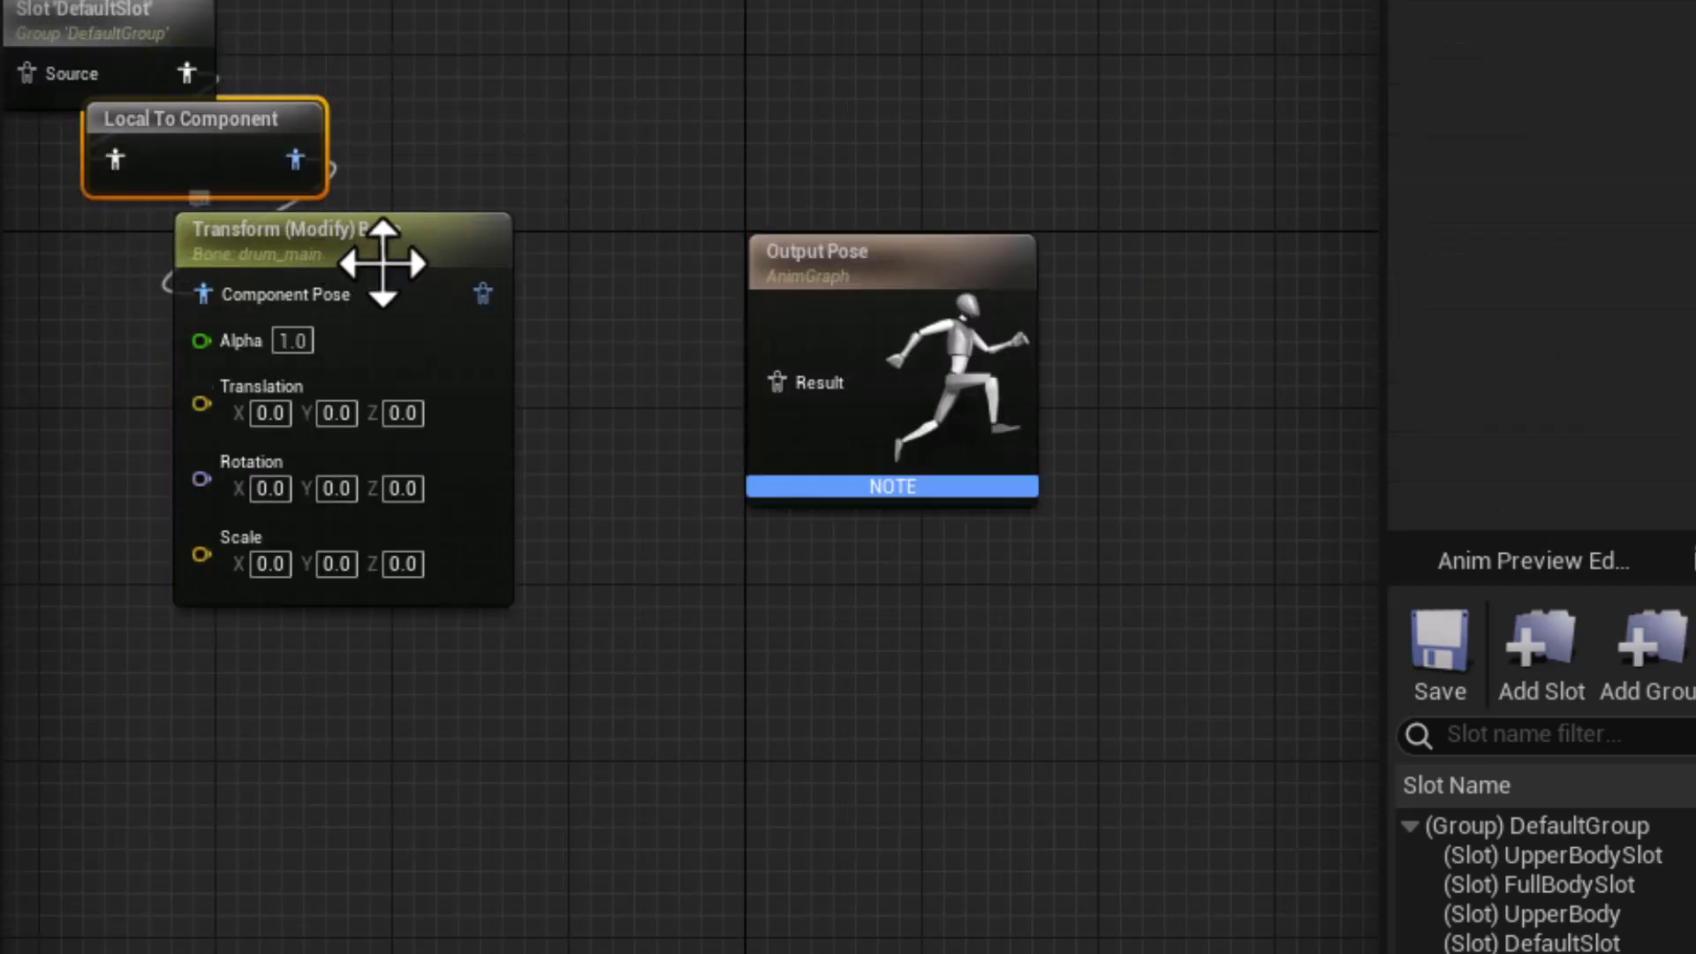
{"action": "left_click_drag", "start_coordinate": [212, 166], "coordinate": [454, 56]}
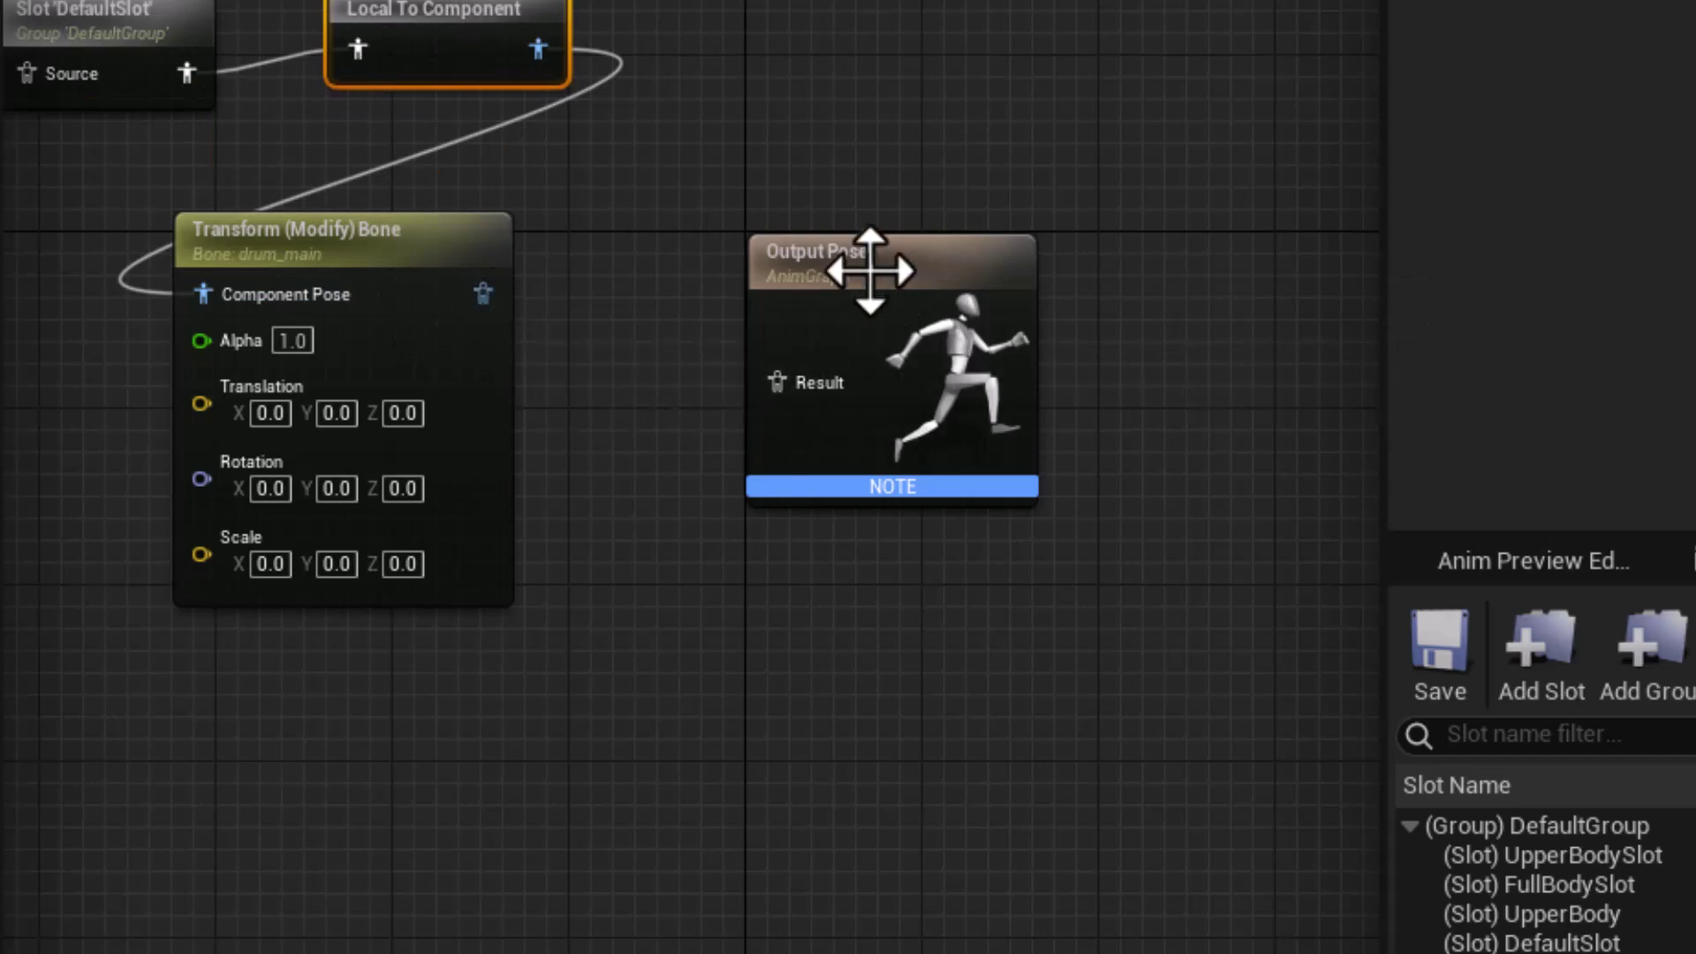
{"action": "left_click_drag", "start_coordinate": [866, 265], "coordinate": [1105, 149]}
{"action": "left_click_drag", "start_coordinate": [475, 296], "coordinate": [1020, 272]}
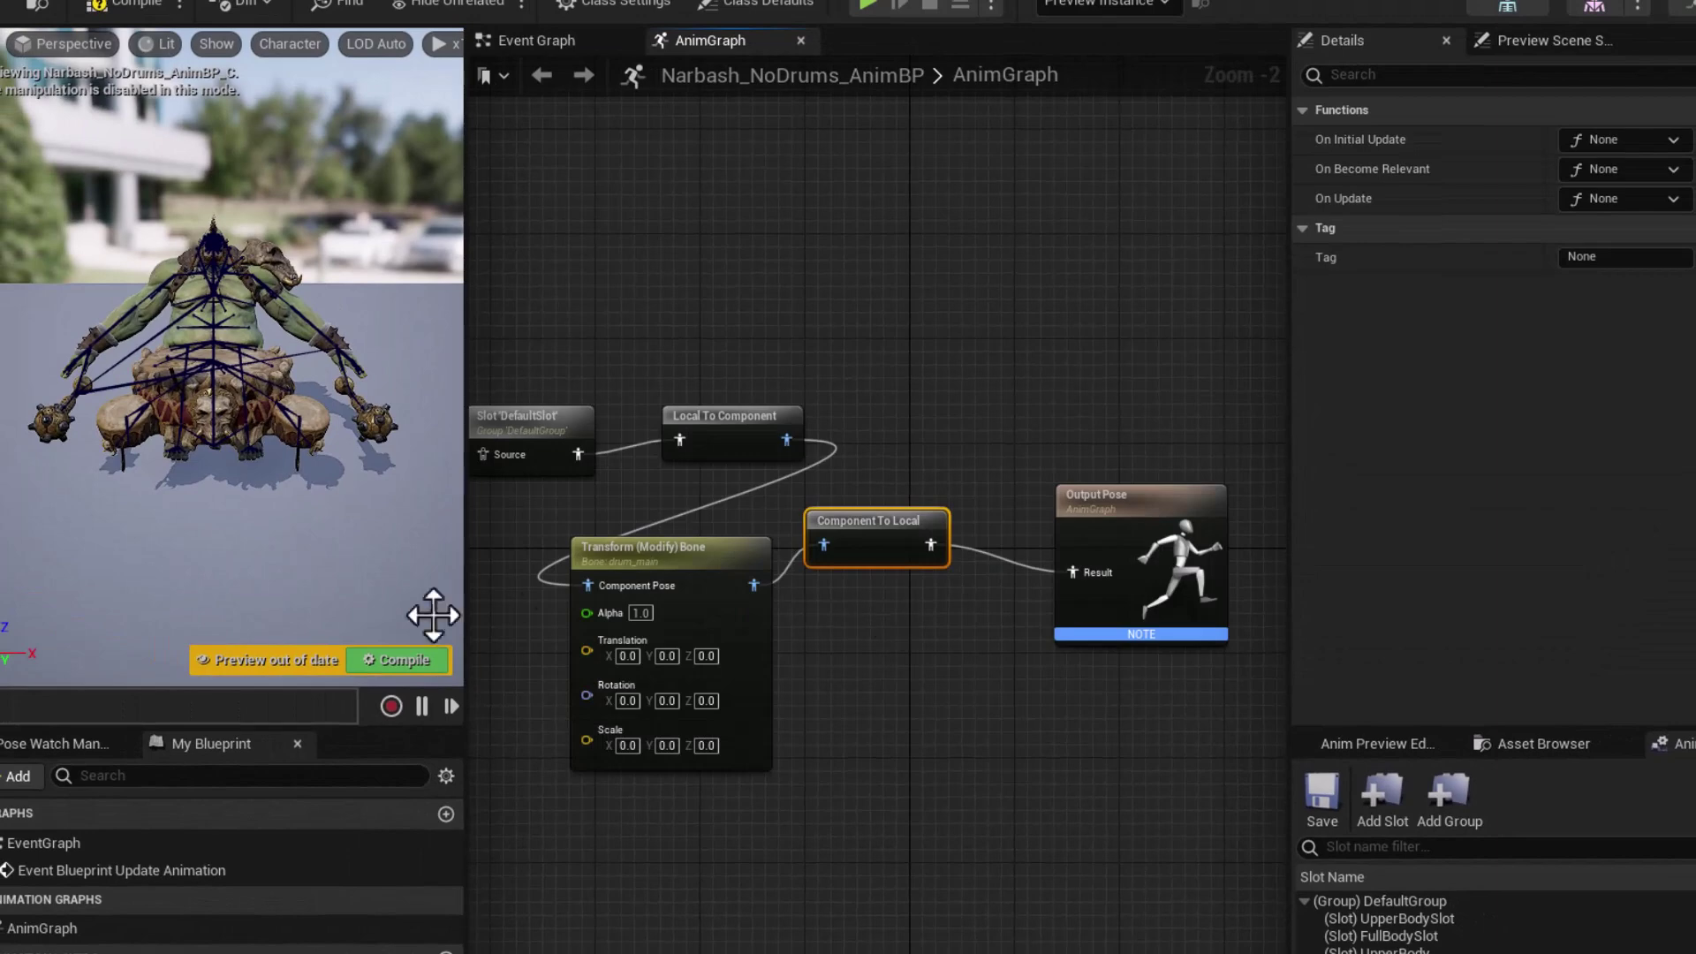
{"action": "left_click", "coordinate": [387, 661]}
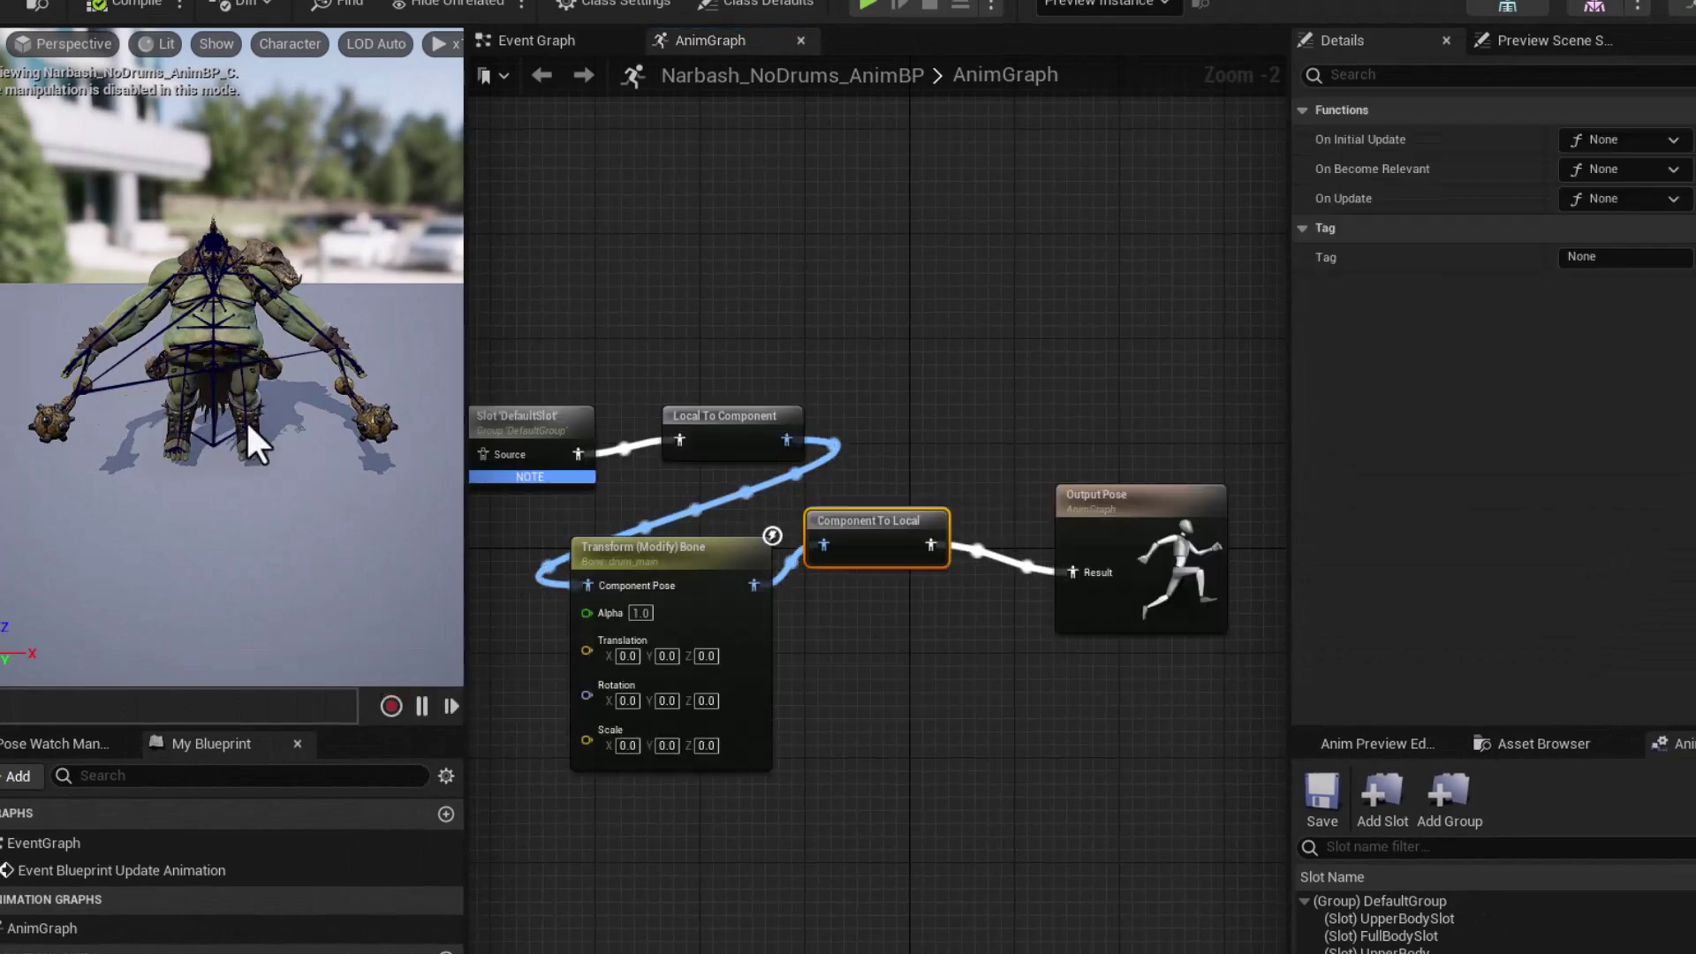
Step: Duplicate the drum_main bone node twice, placing the copies below it
{"action": "left_click", "coordinate": [649, 569]}
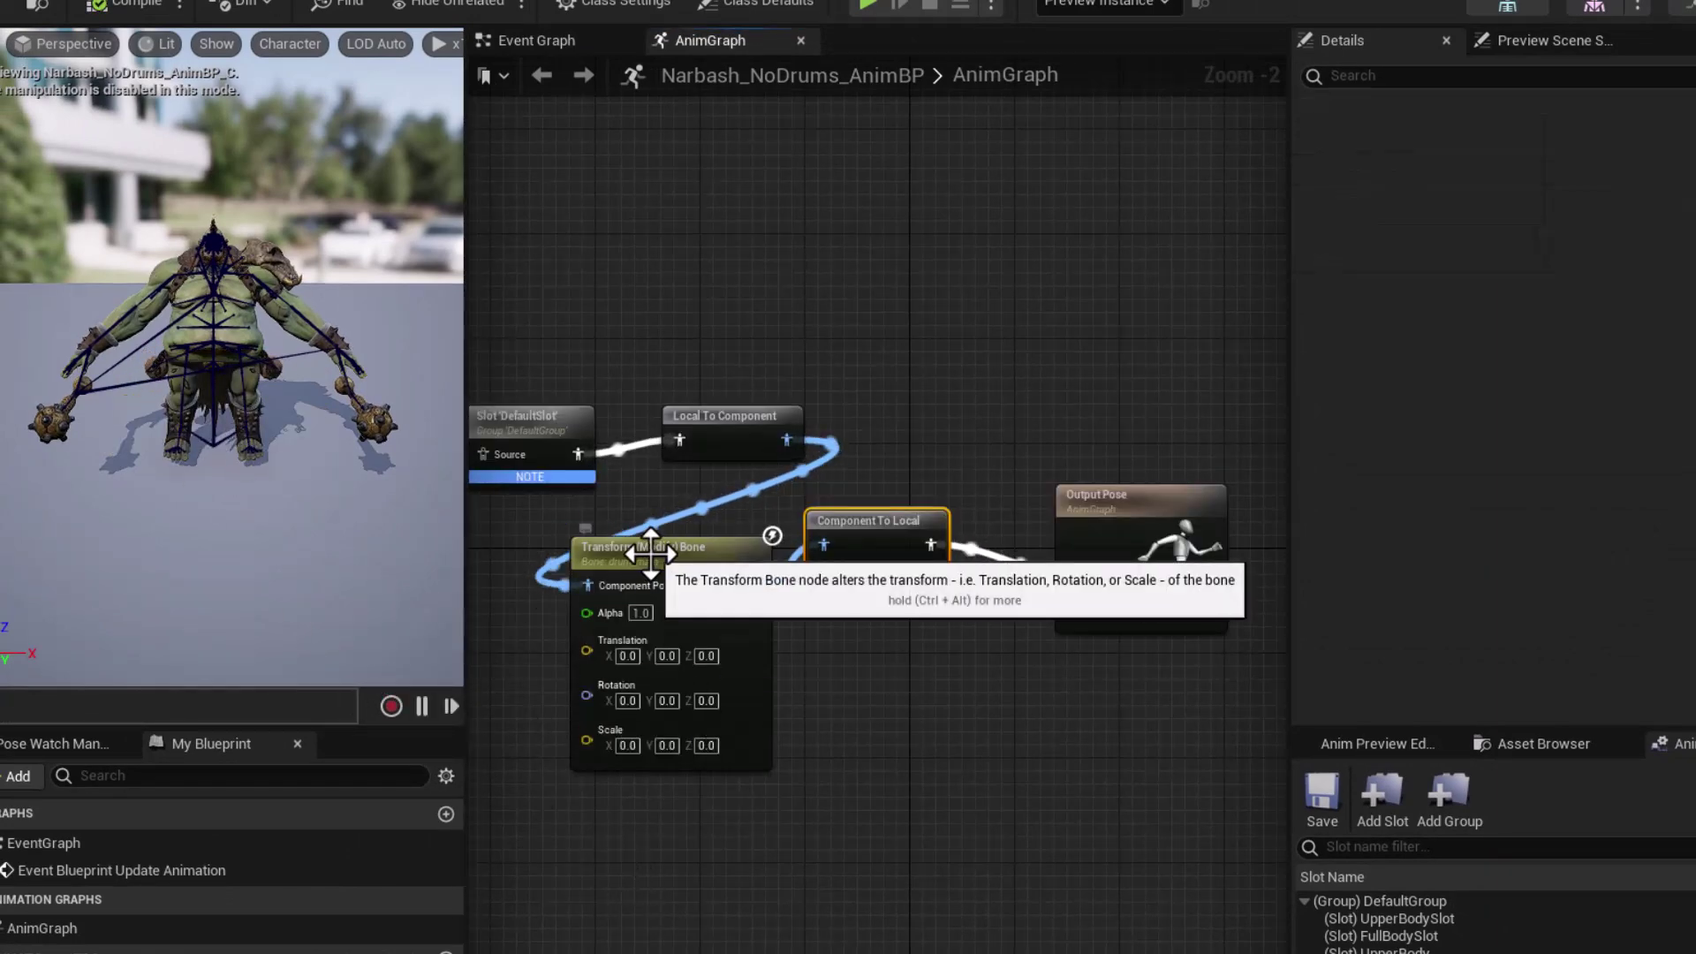
{"action": "key", "text": "ctrl+c"}
{"action": "key", "text": "ctrl+v"}
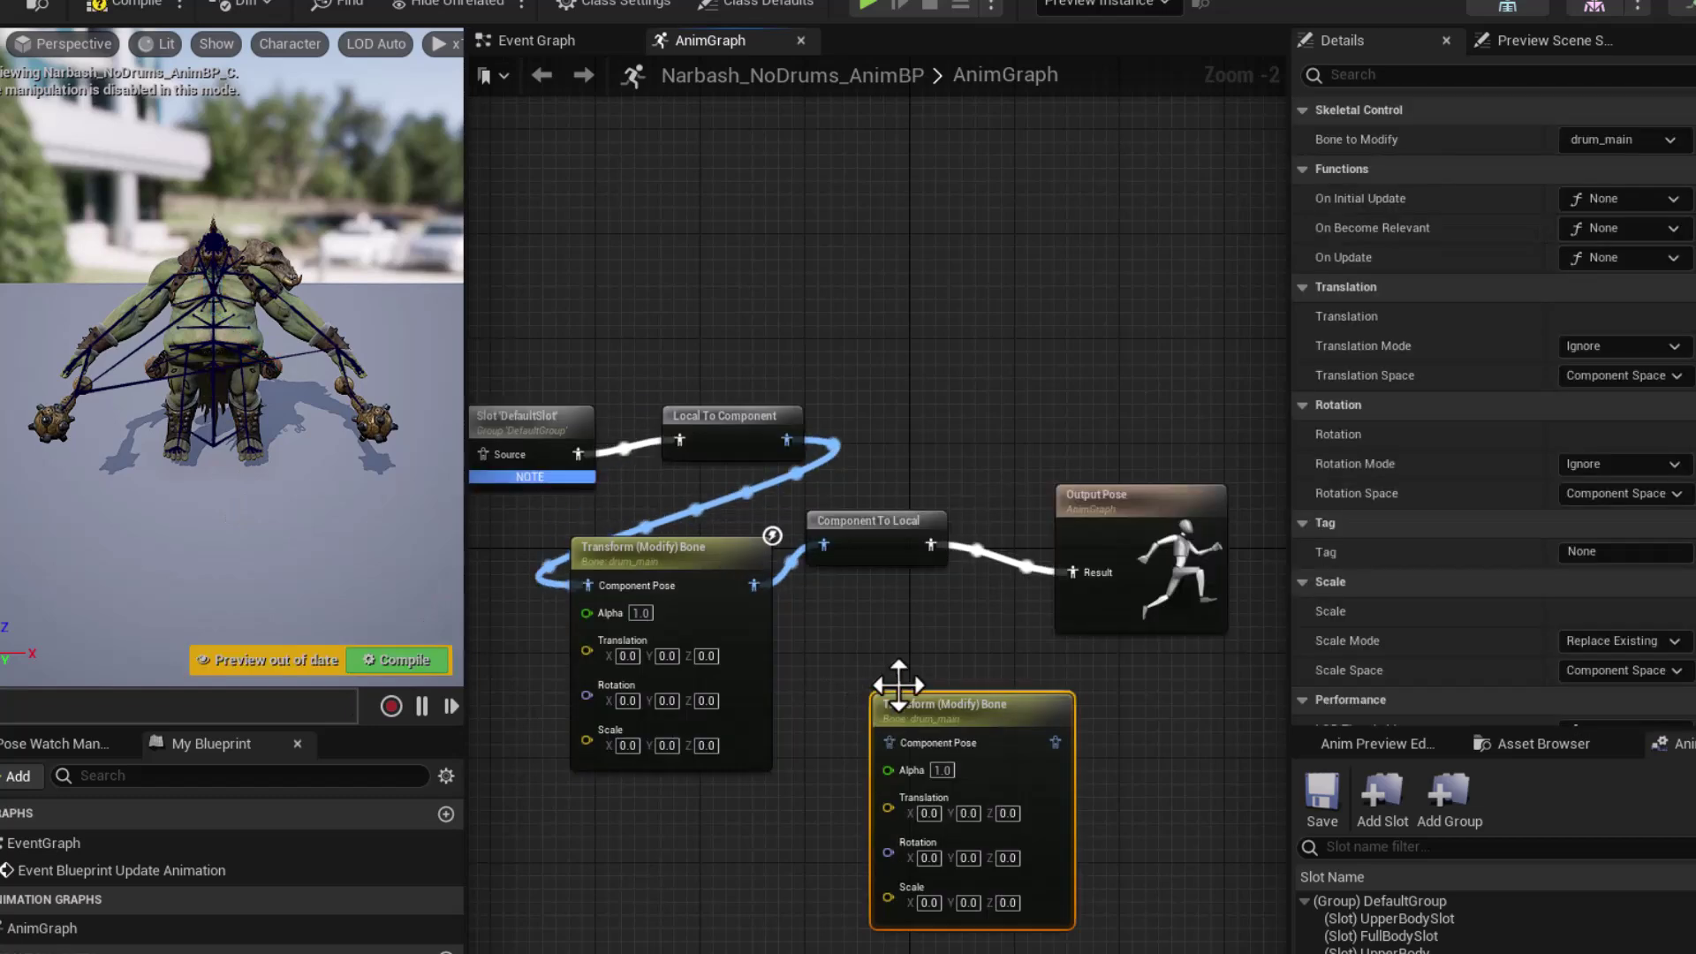
{"action": "left_click_drag", "start_coordinate": [966, 727], "coordinate": [670, 799]}
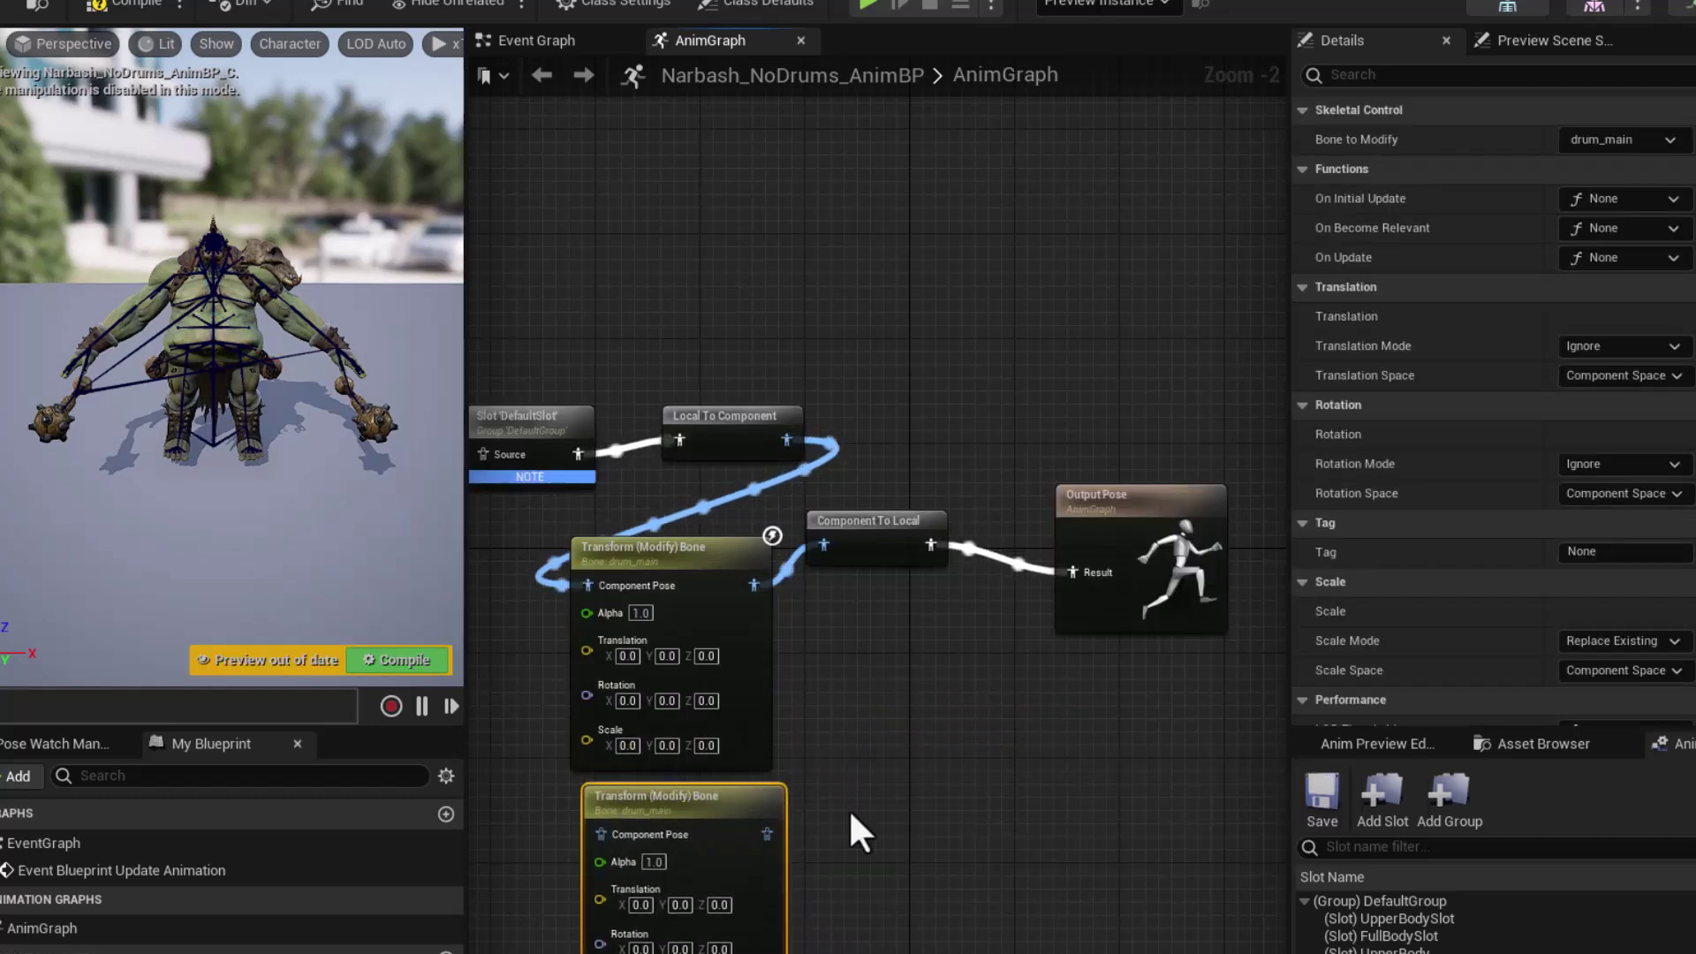
{"action": "key", "text": "ctrl+v"}
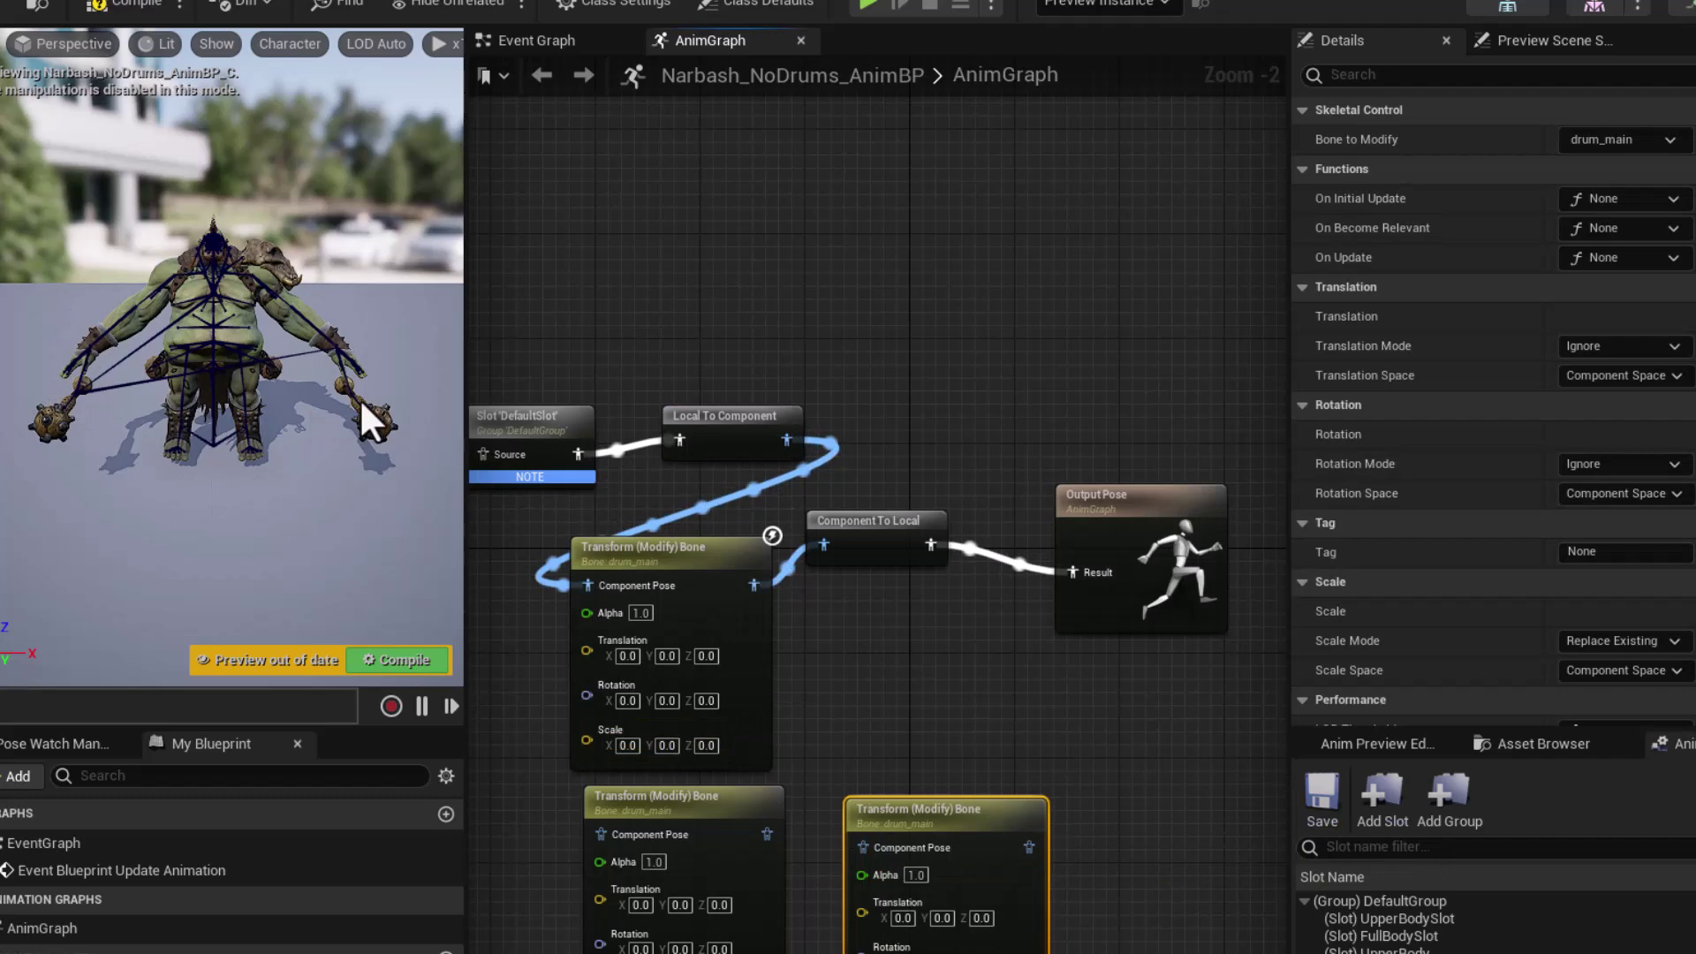
Step: Set the two copies' Bone to Modify to weapon_l and weapon_r
{"action": "left_click", "coordinate": [635, 802]}
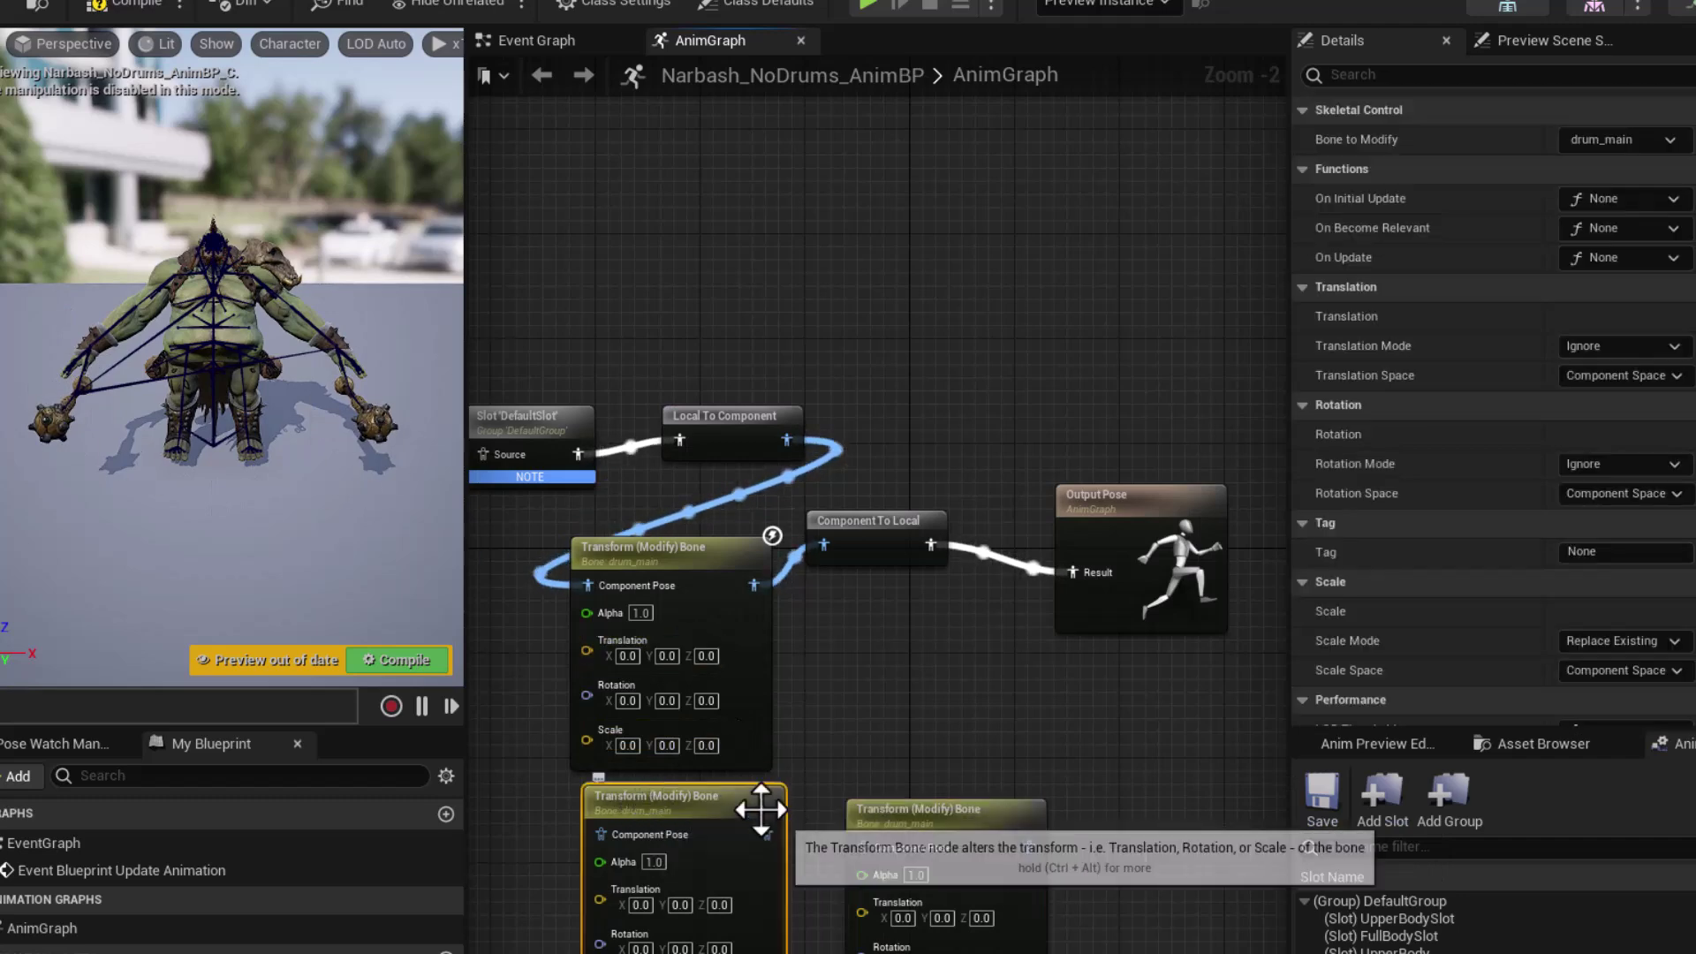
{"action": "left_click", "coordinate": [1619, 138]}
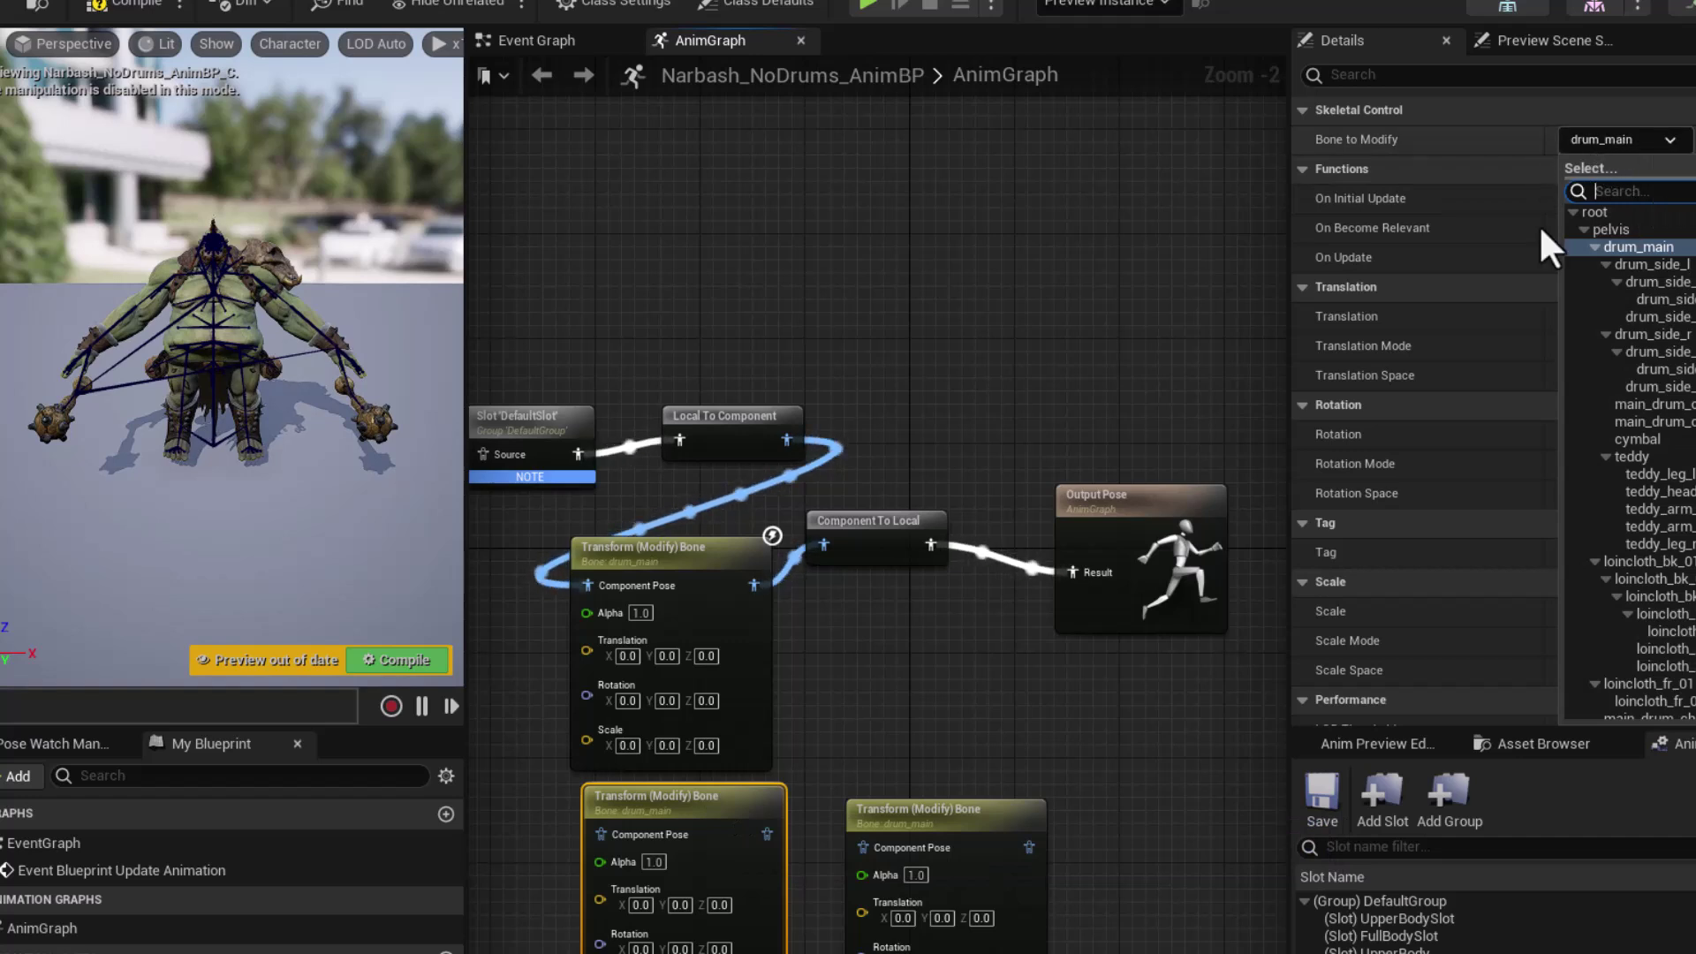
{"action": "type", "text": "weap"}
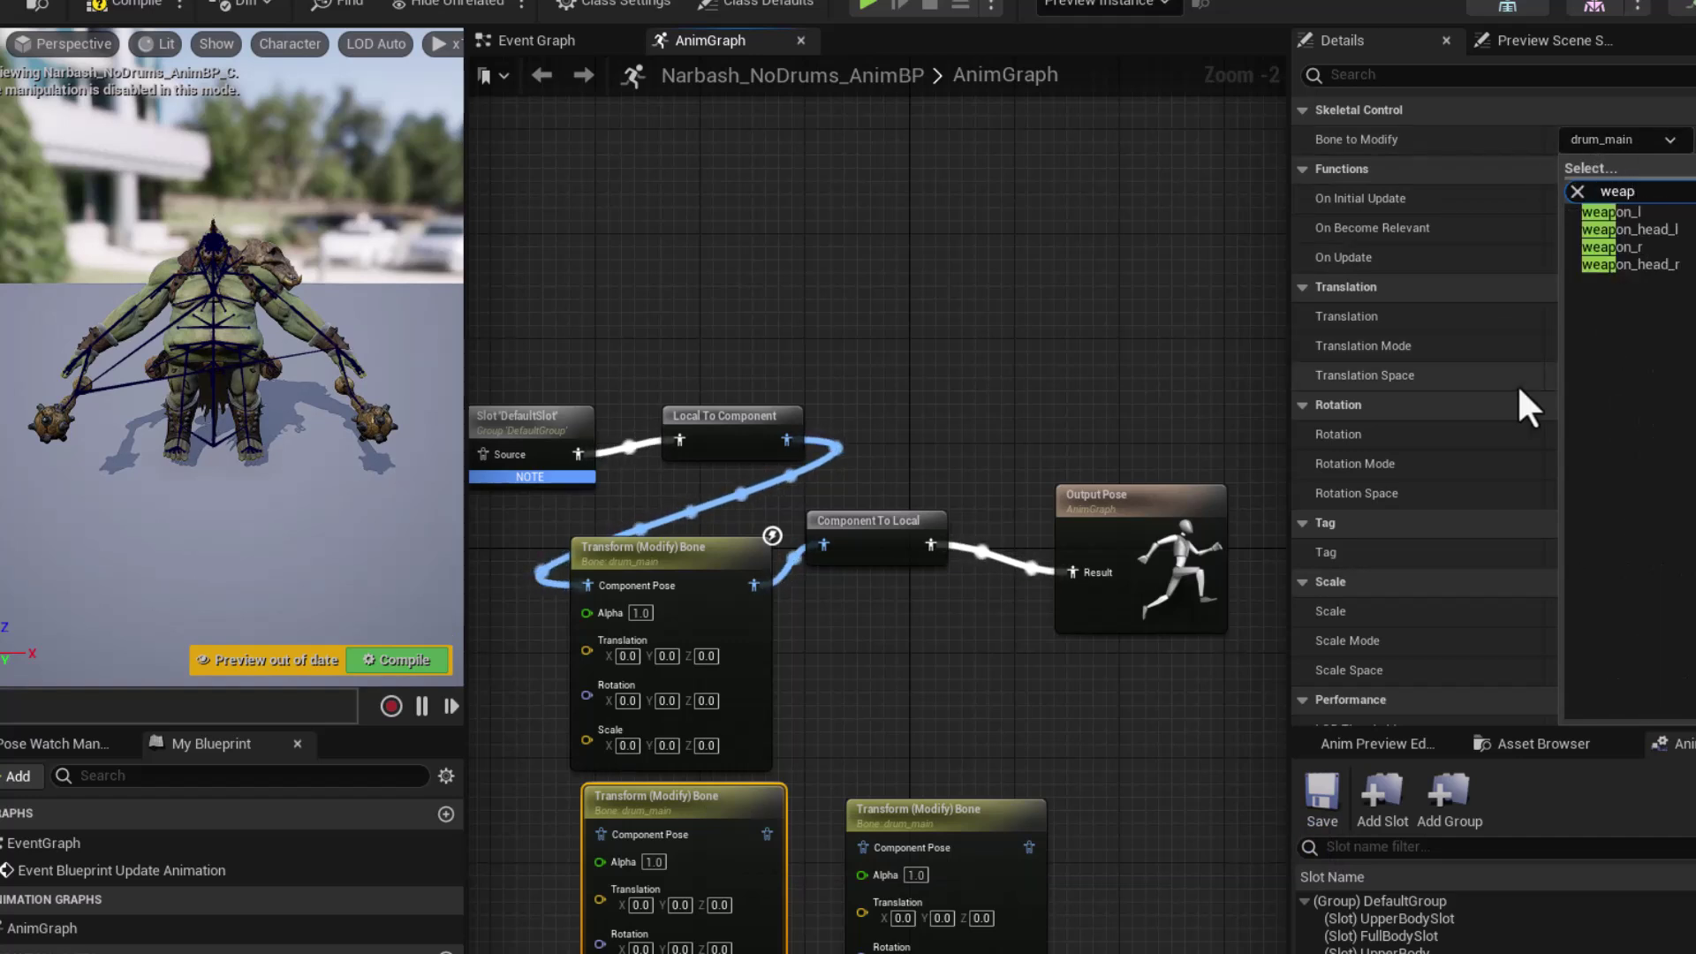
{"action": "left_click", "coordinate": [1612, 212]}
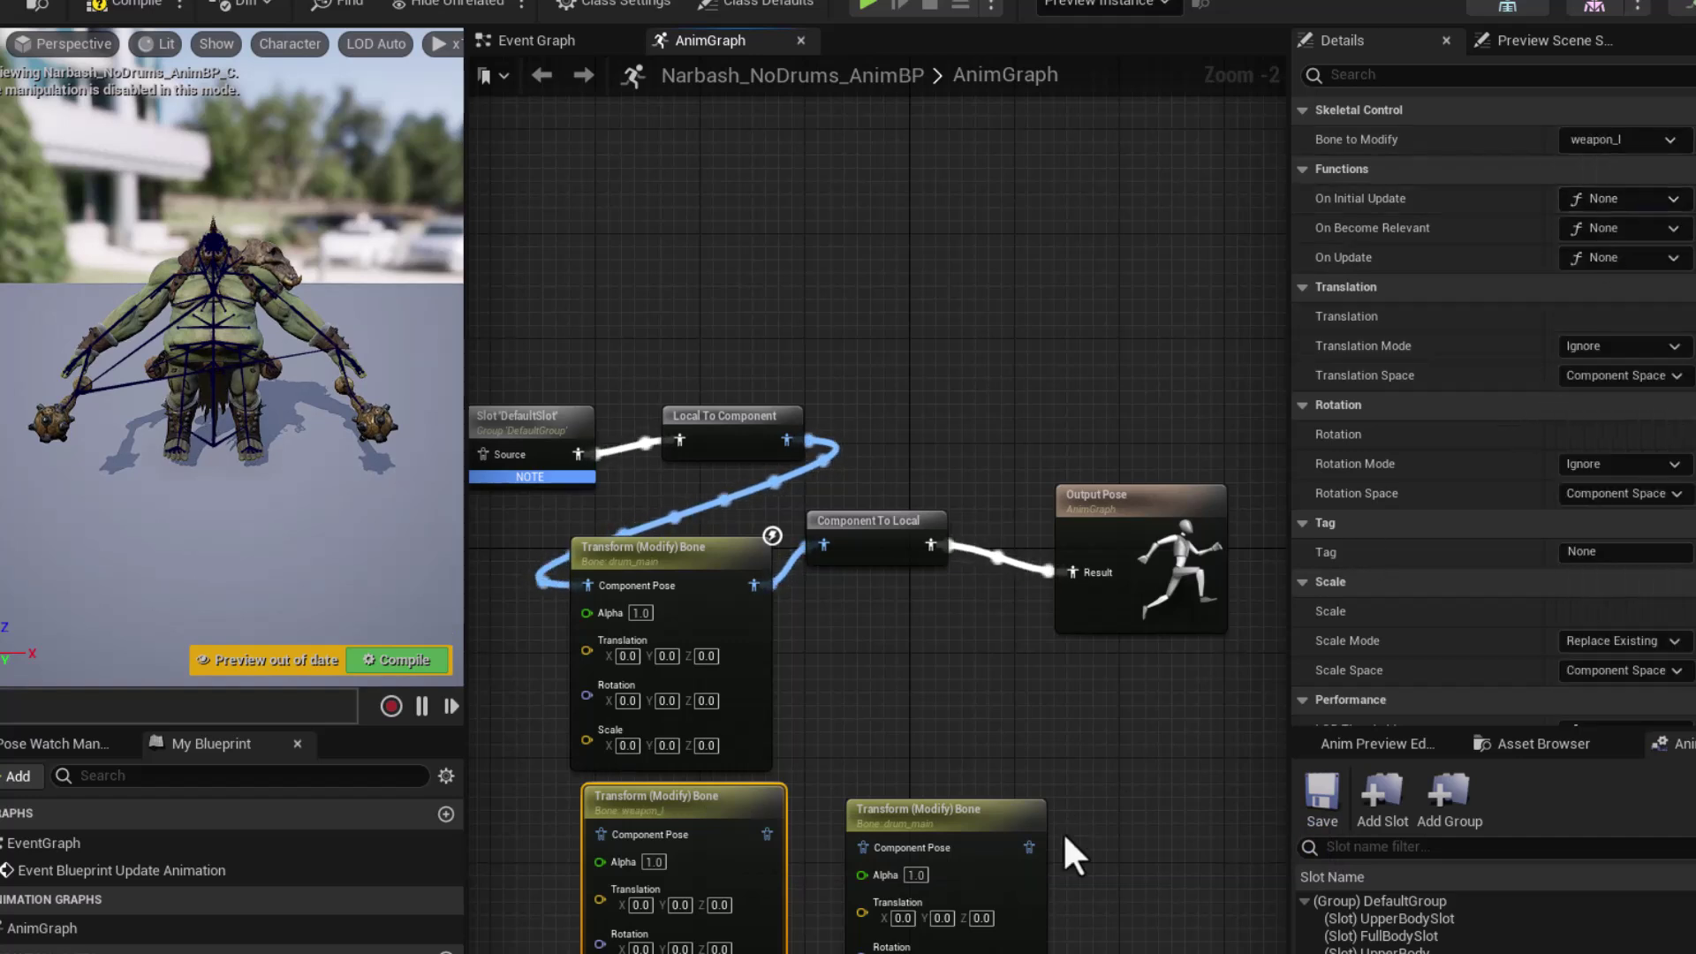
{"action": "left_click", "coordinate": [976, 826]}
{"action": "left_click", "coordinate": [1629, 141]}
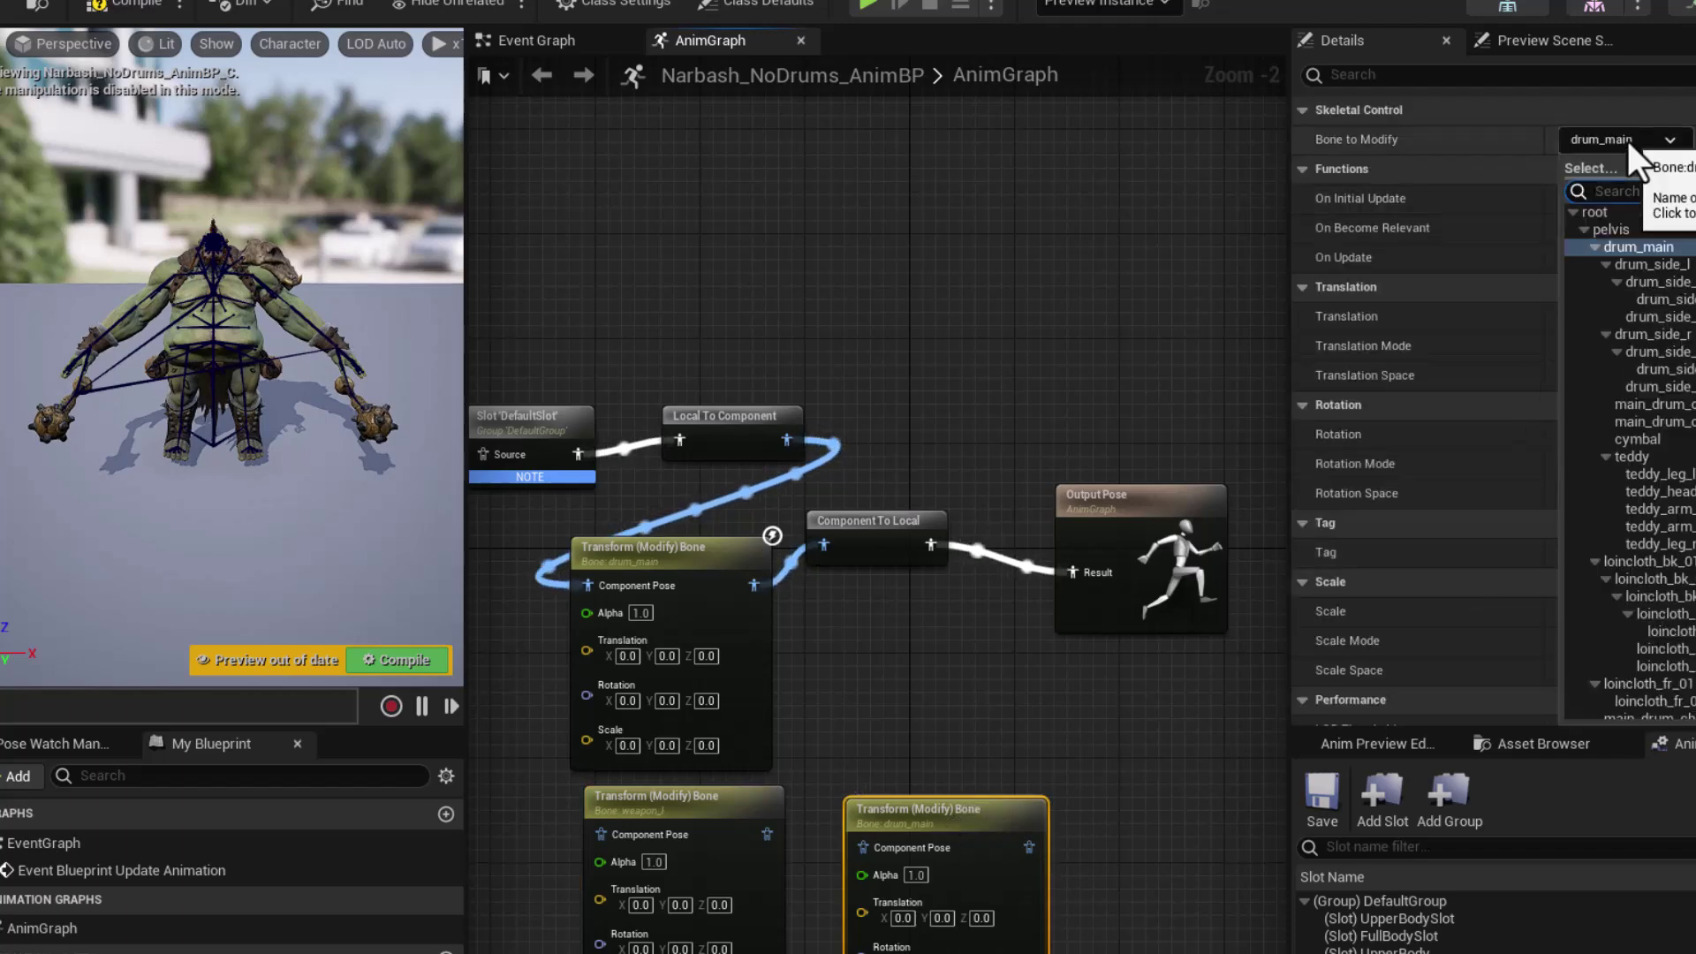
{"action": "type", "text": "weap"}
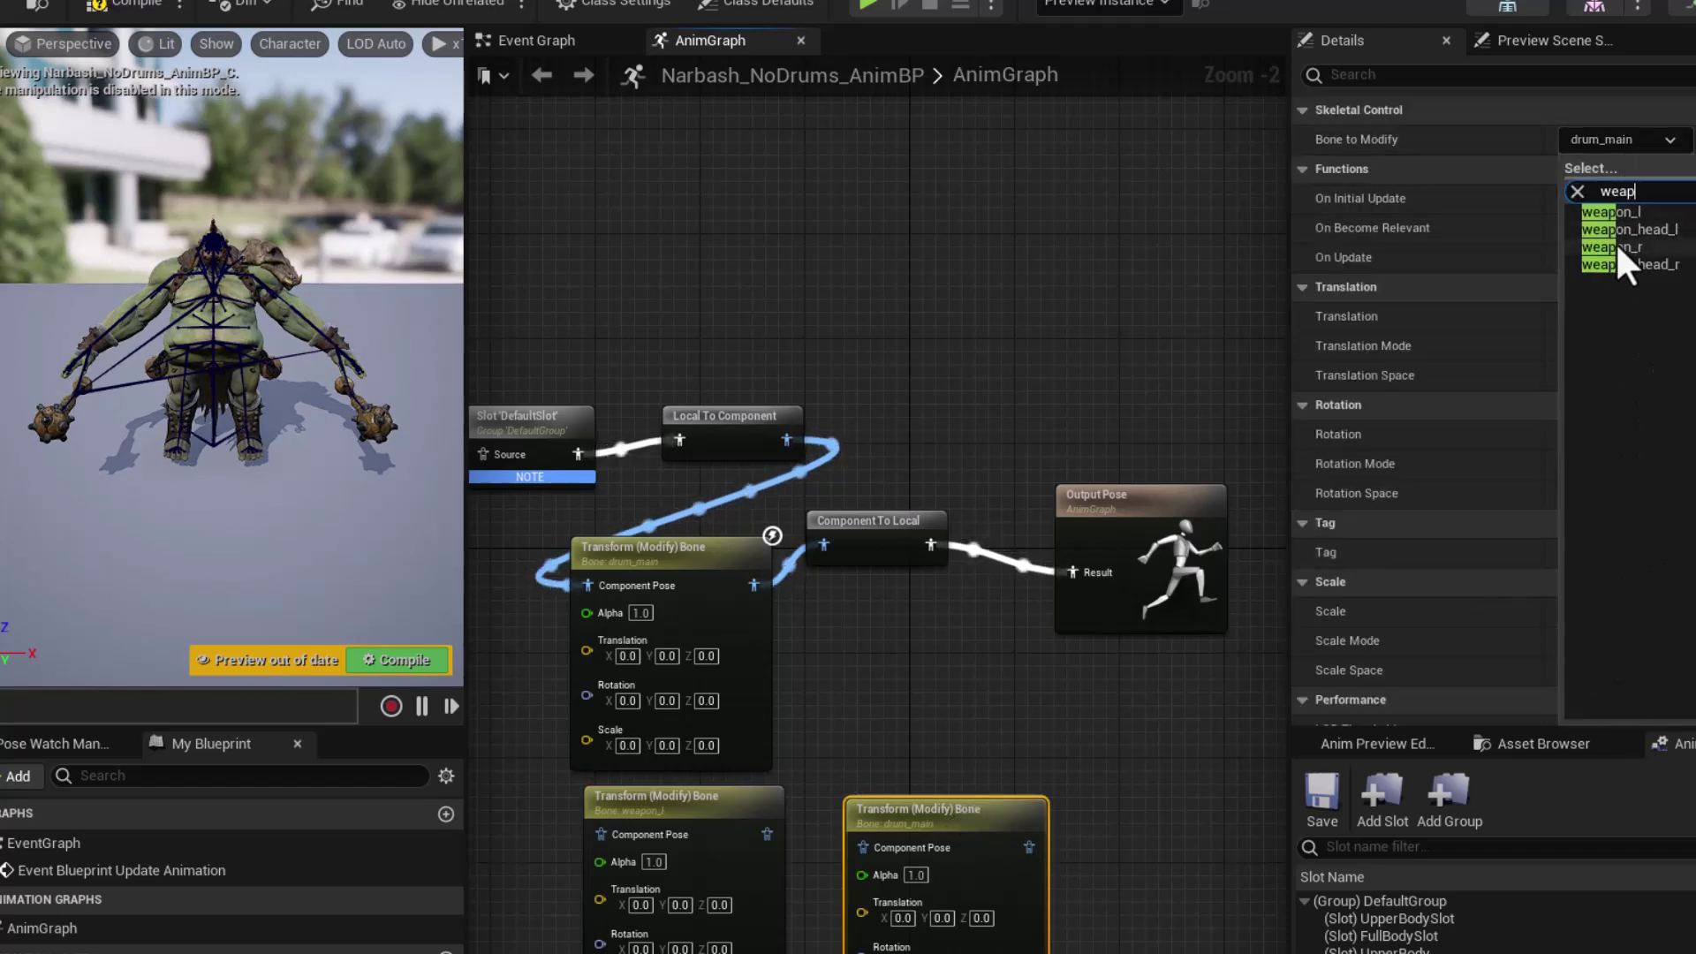
{"action": "left_click", "coordinate": [1616, 246]}
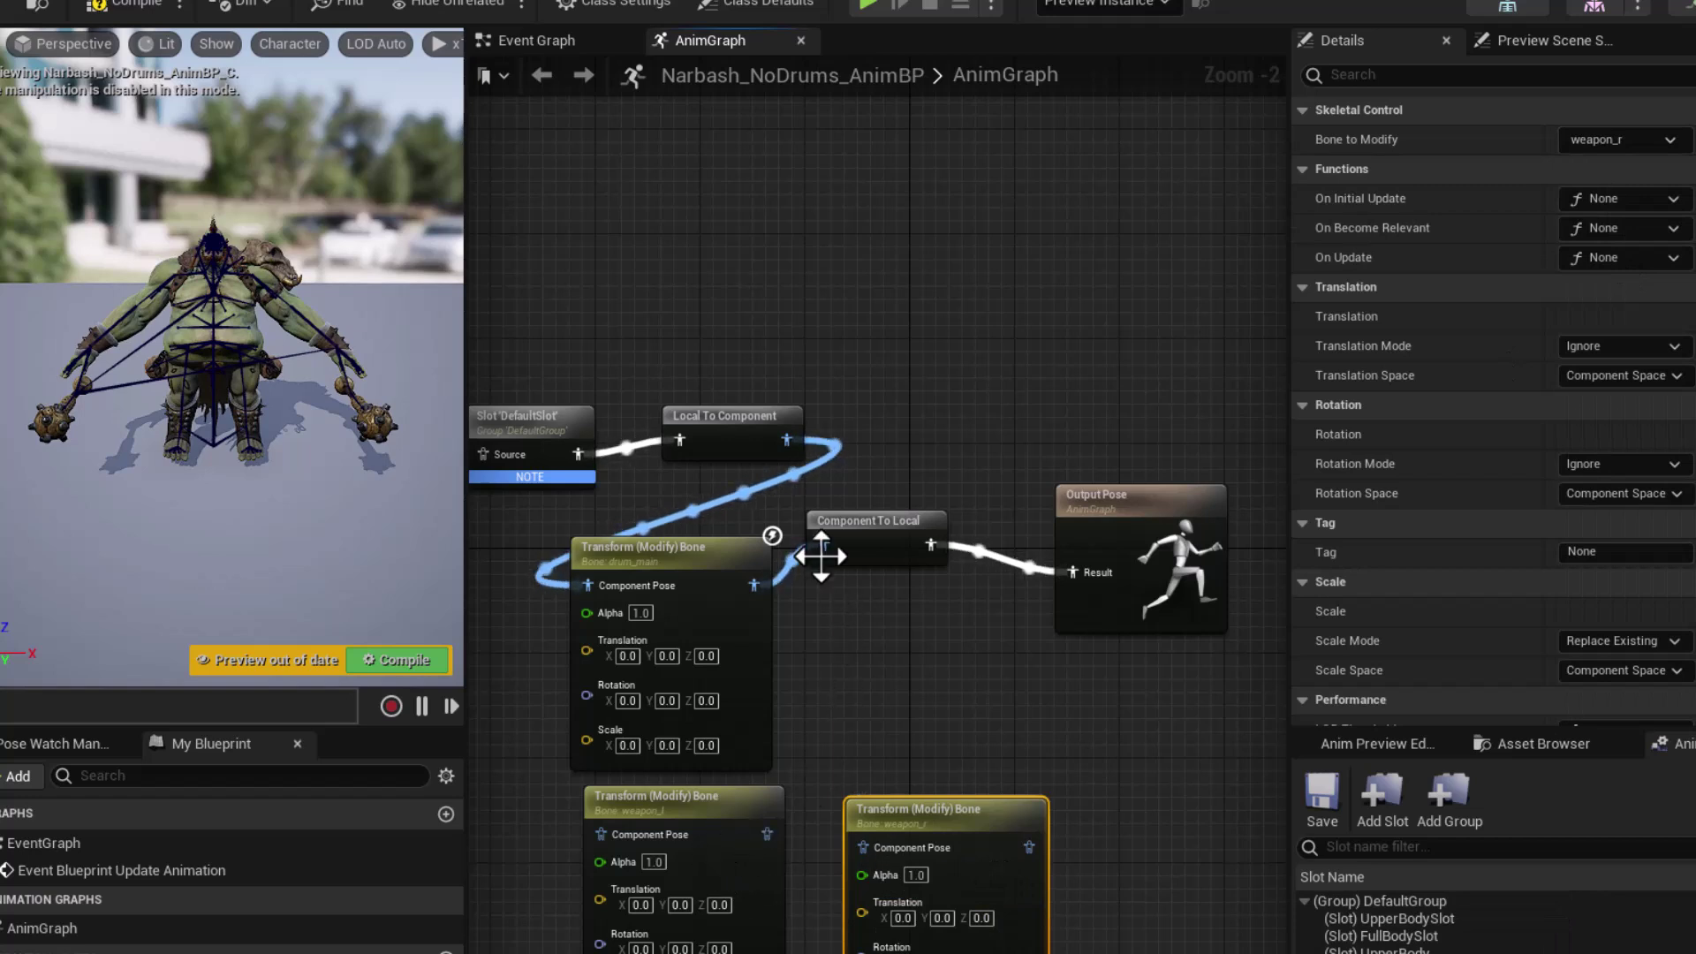
Step: Link drum_main → weapon_l → weapon_r → Component To Local, then compile the AnimBP
{"action": "left_click_drag", "start_coordinate": [759, 584], "coordinate": [603, 835]}
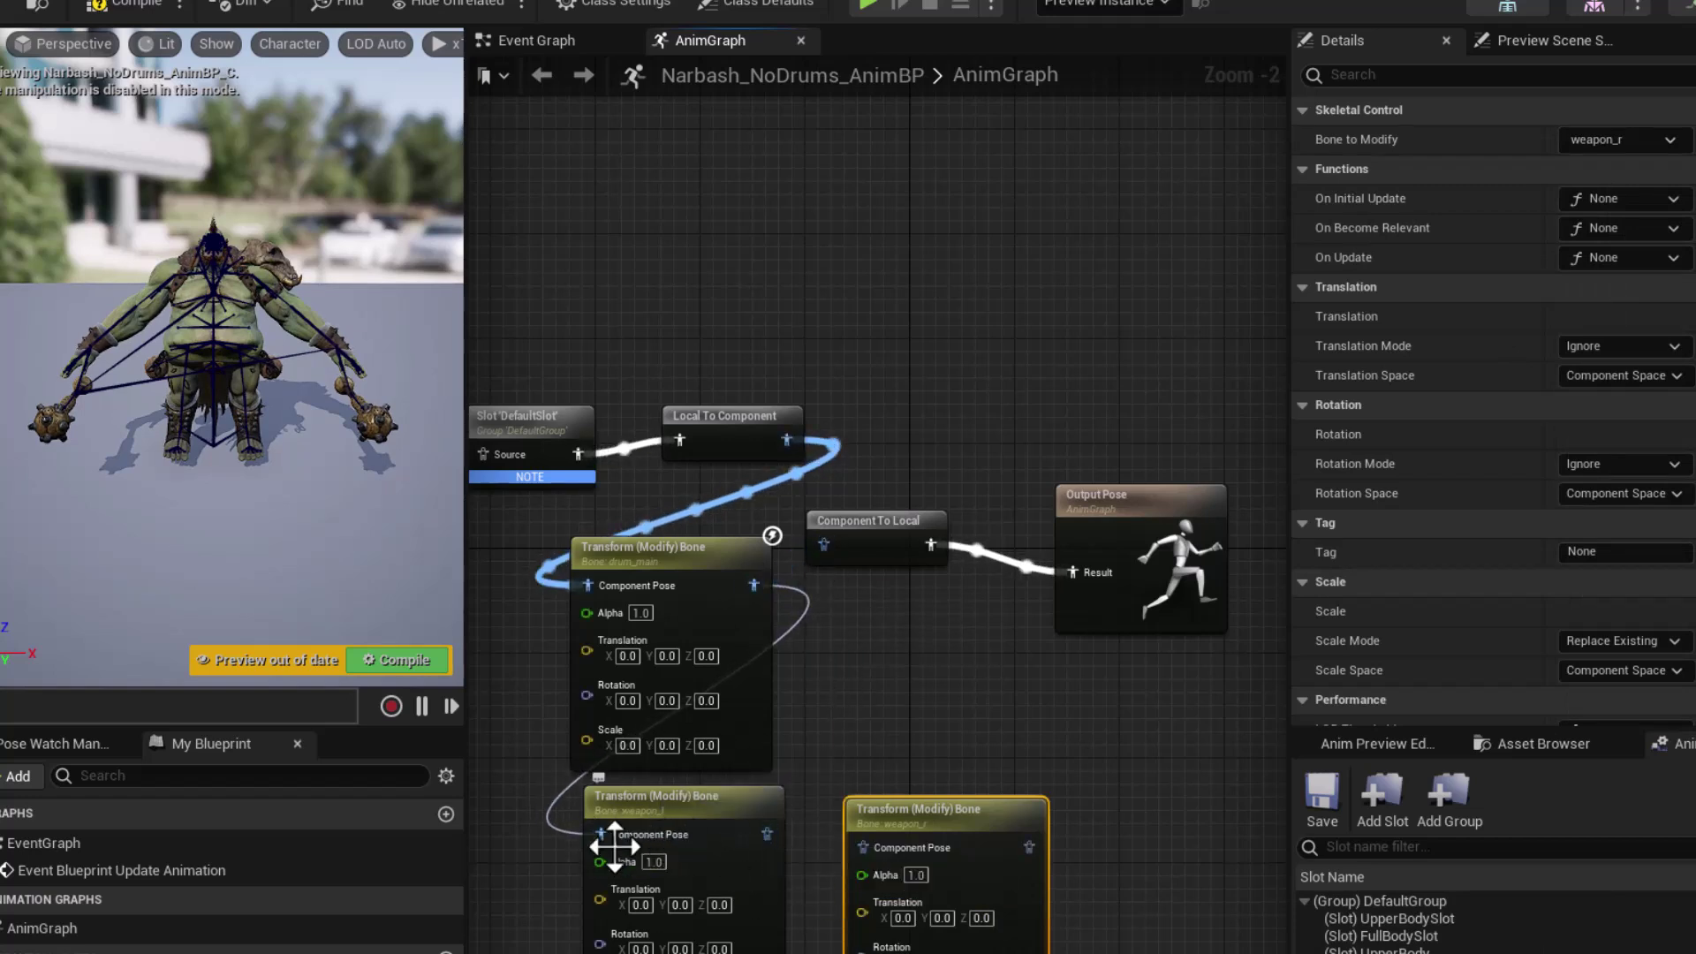
{"action": "left_click_drag", "start_coordinate": [759, 833], "coordinate": [887, 850]}
{"action": "left_click", "coordinate": [649, 578]}
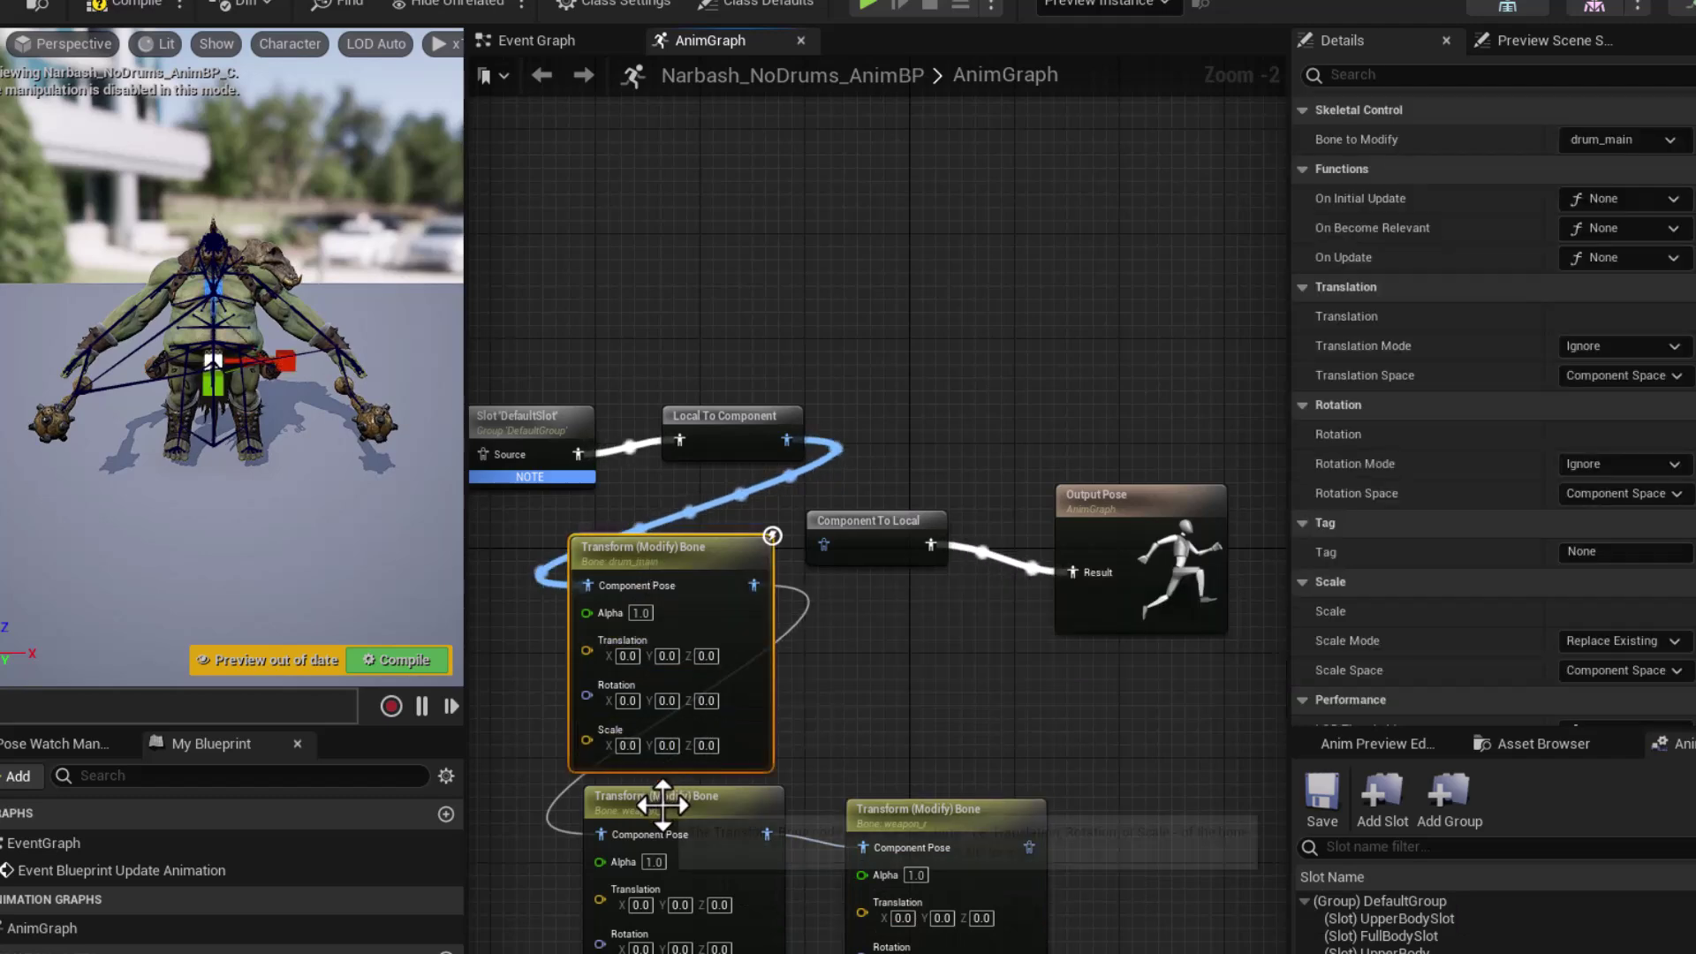
{"action": "left_click", "coordinate": [662, 800]}
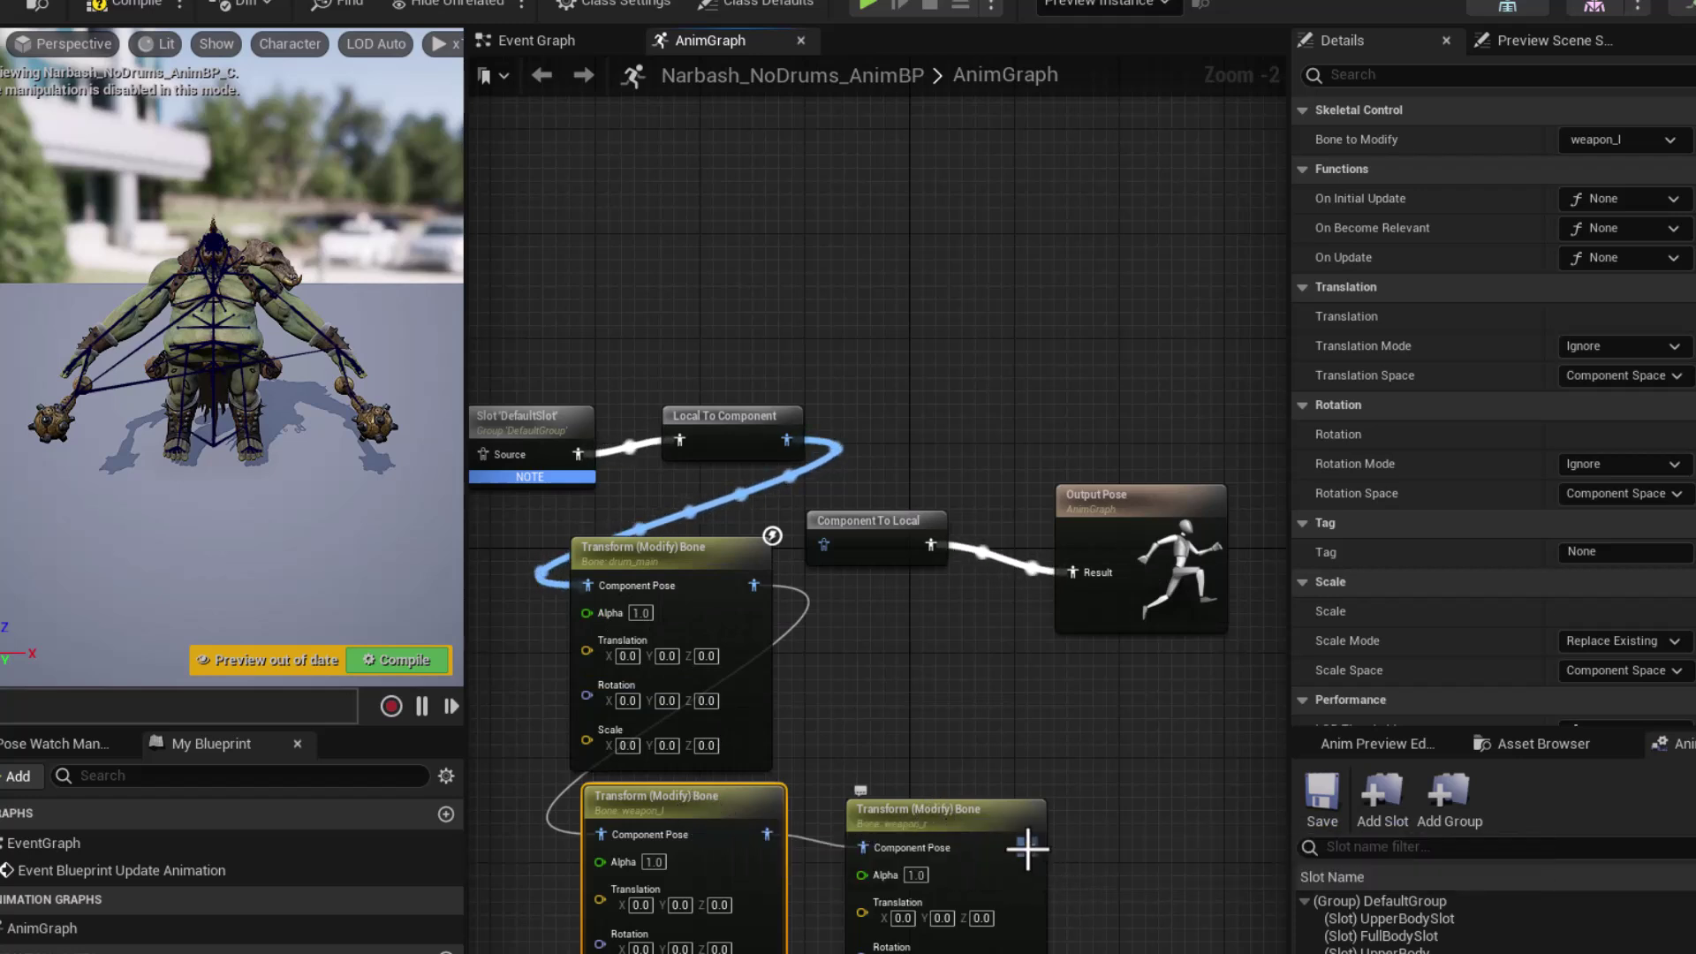
{"action": "left_click_drag", "start_coordinate": [1028, 847], "coordinate": [927, 521]}
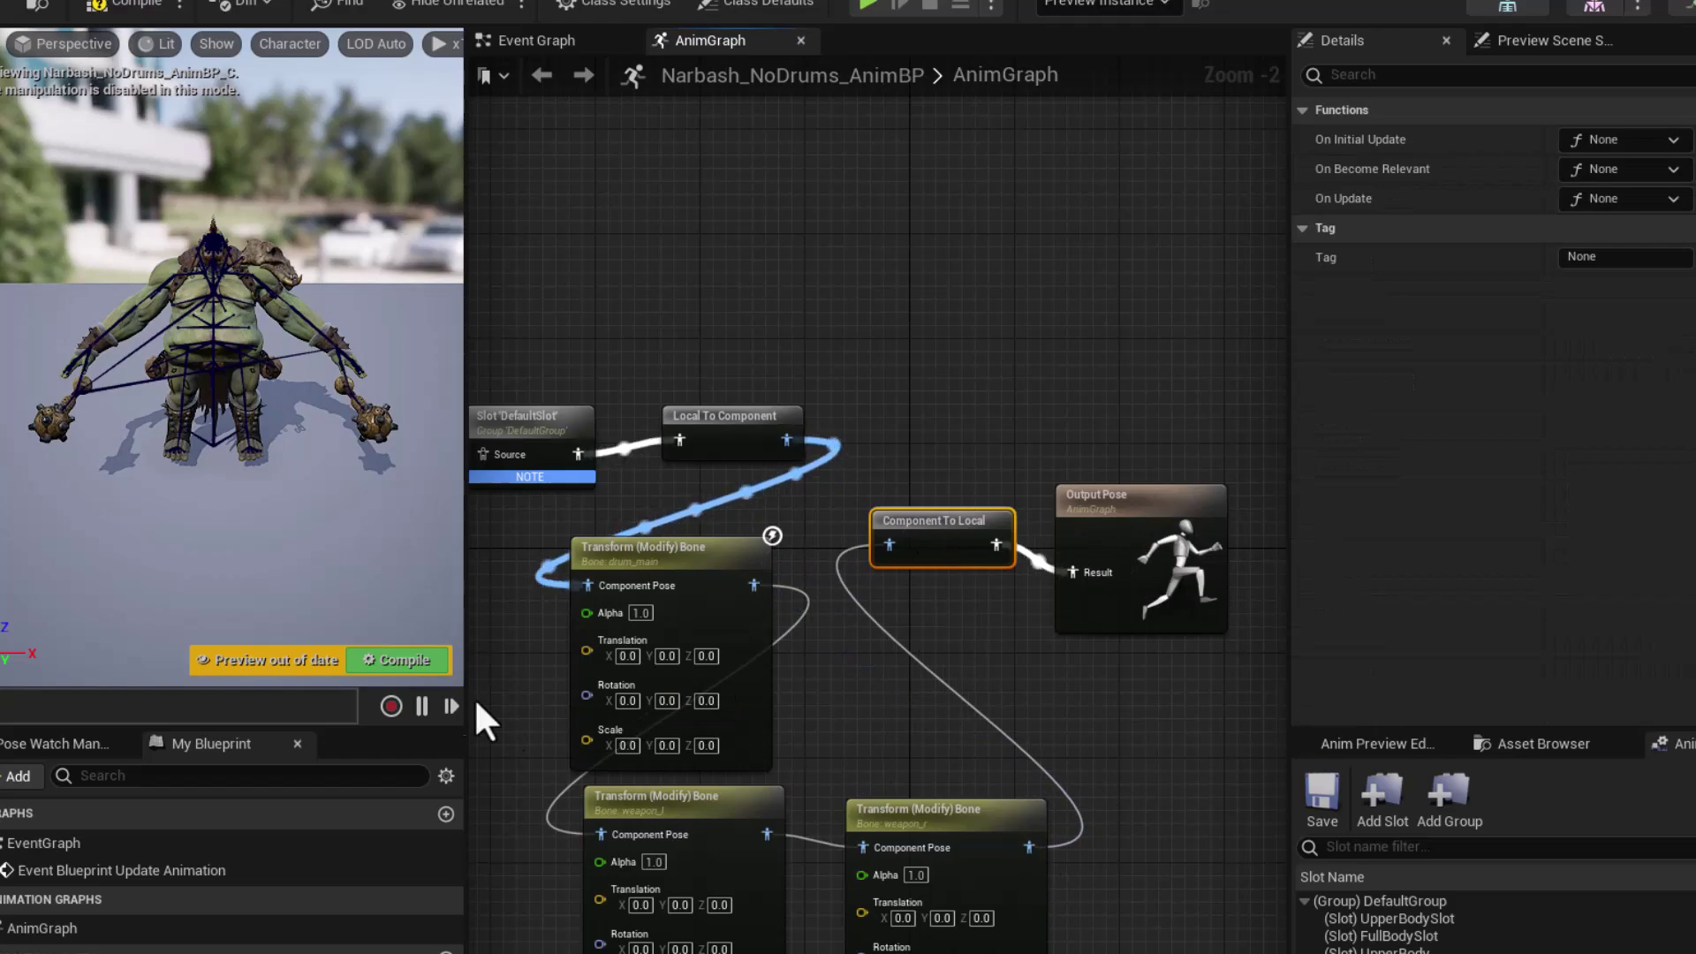
{"action": "left_click", "coordinate": [378, 662]}
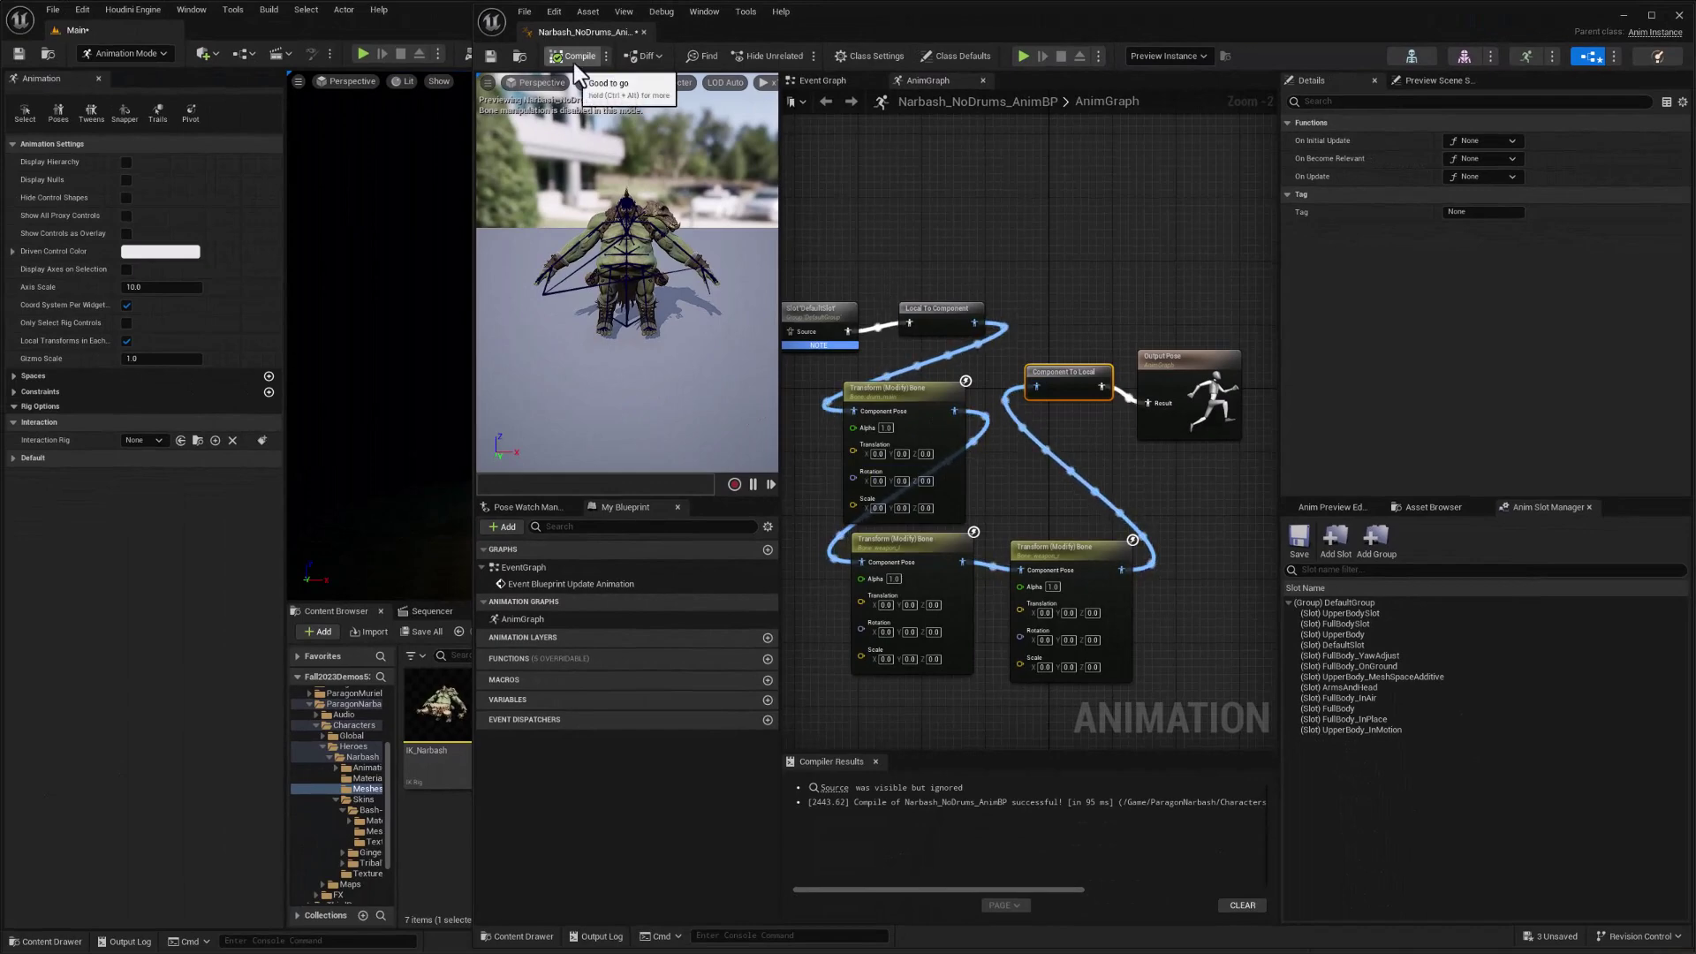
Step: Save and close the AnimBP; give the level's Narbash mesh Use Animation Blueprint with Narbash_NoDrums_AnimBP
{"action": "left_click", "coordinate": [491, 57]}
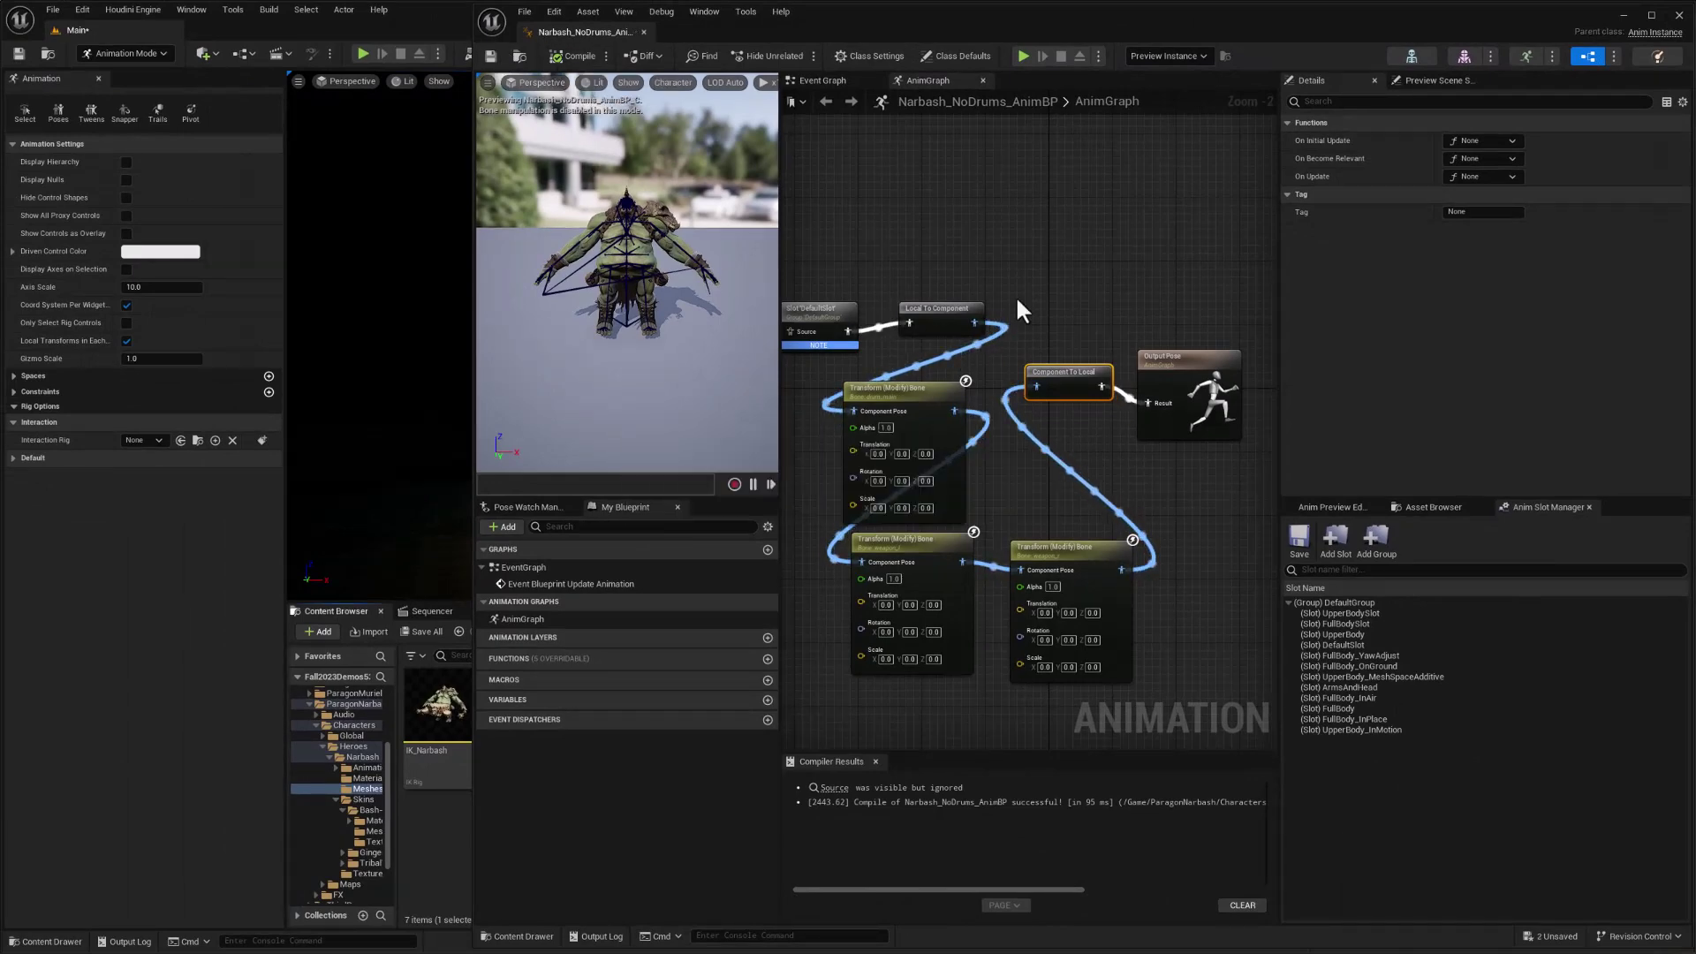
{"action": "left_click", "coordinate": [1680, 16]}
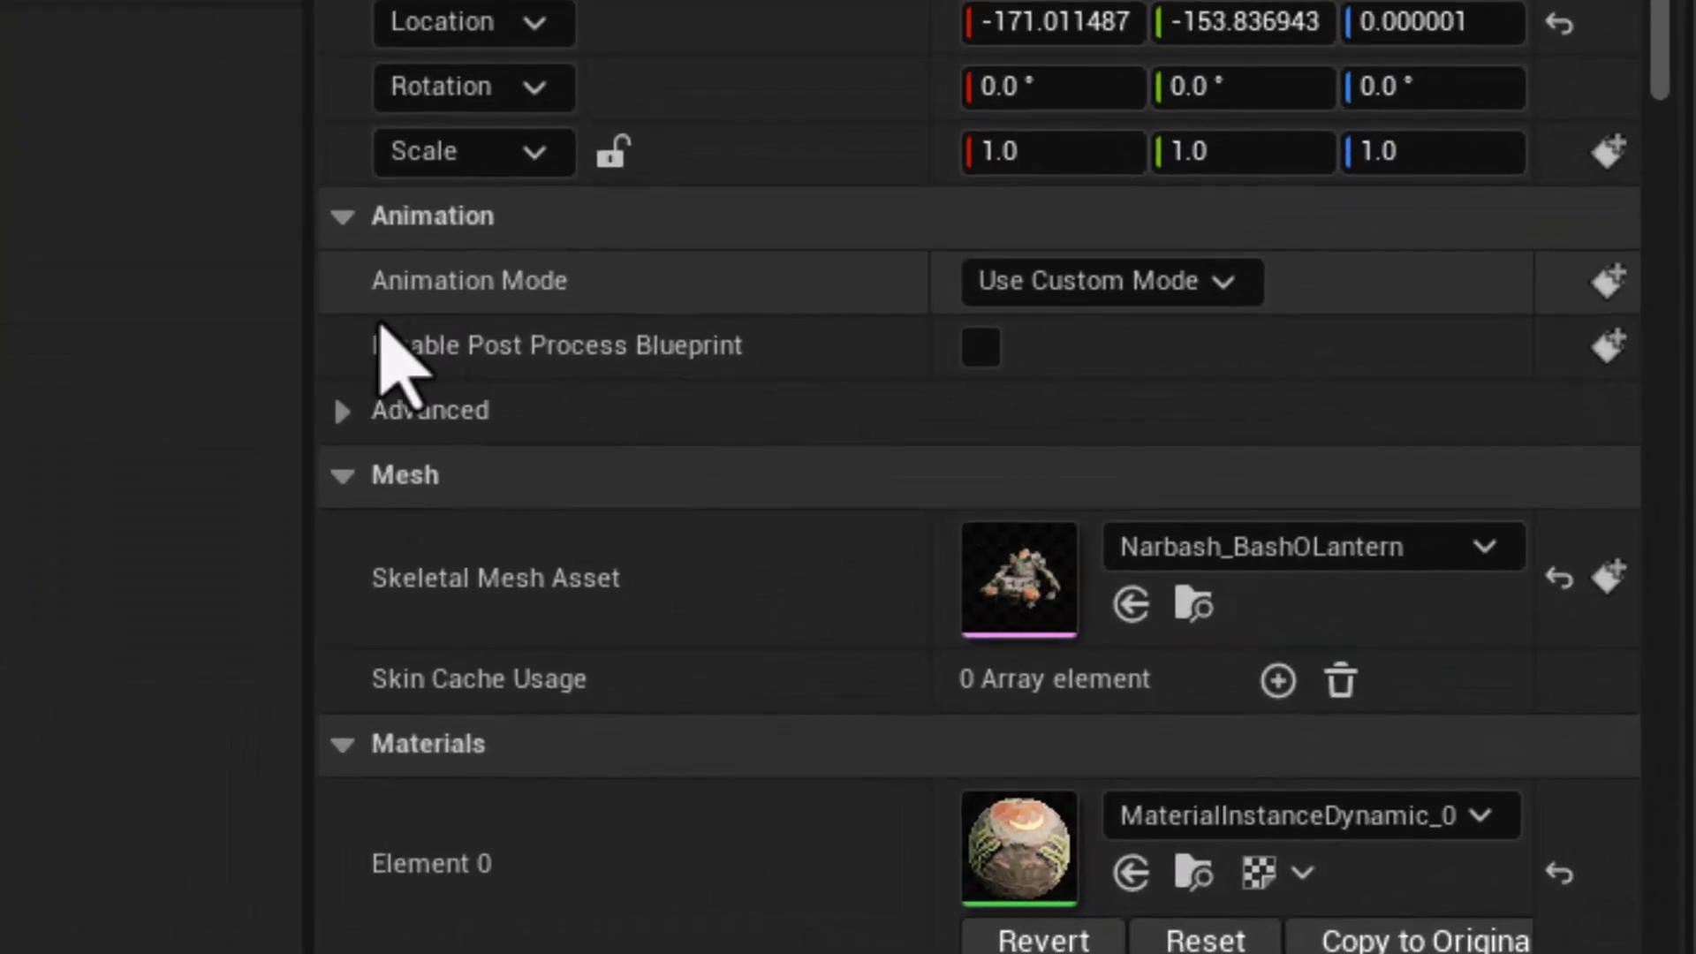
{"action": "left_click", "coordinate": [1214, 284]}
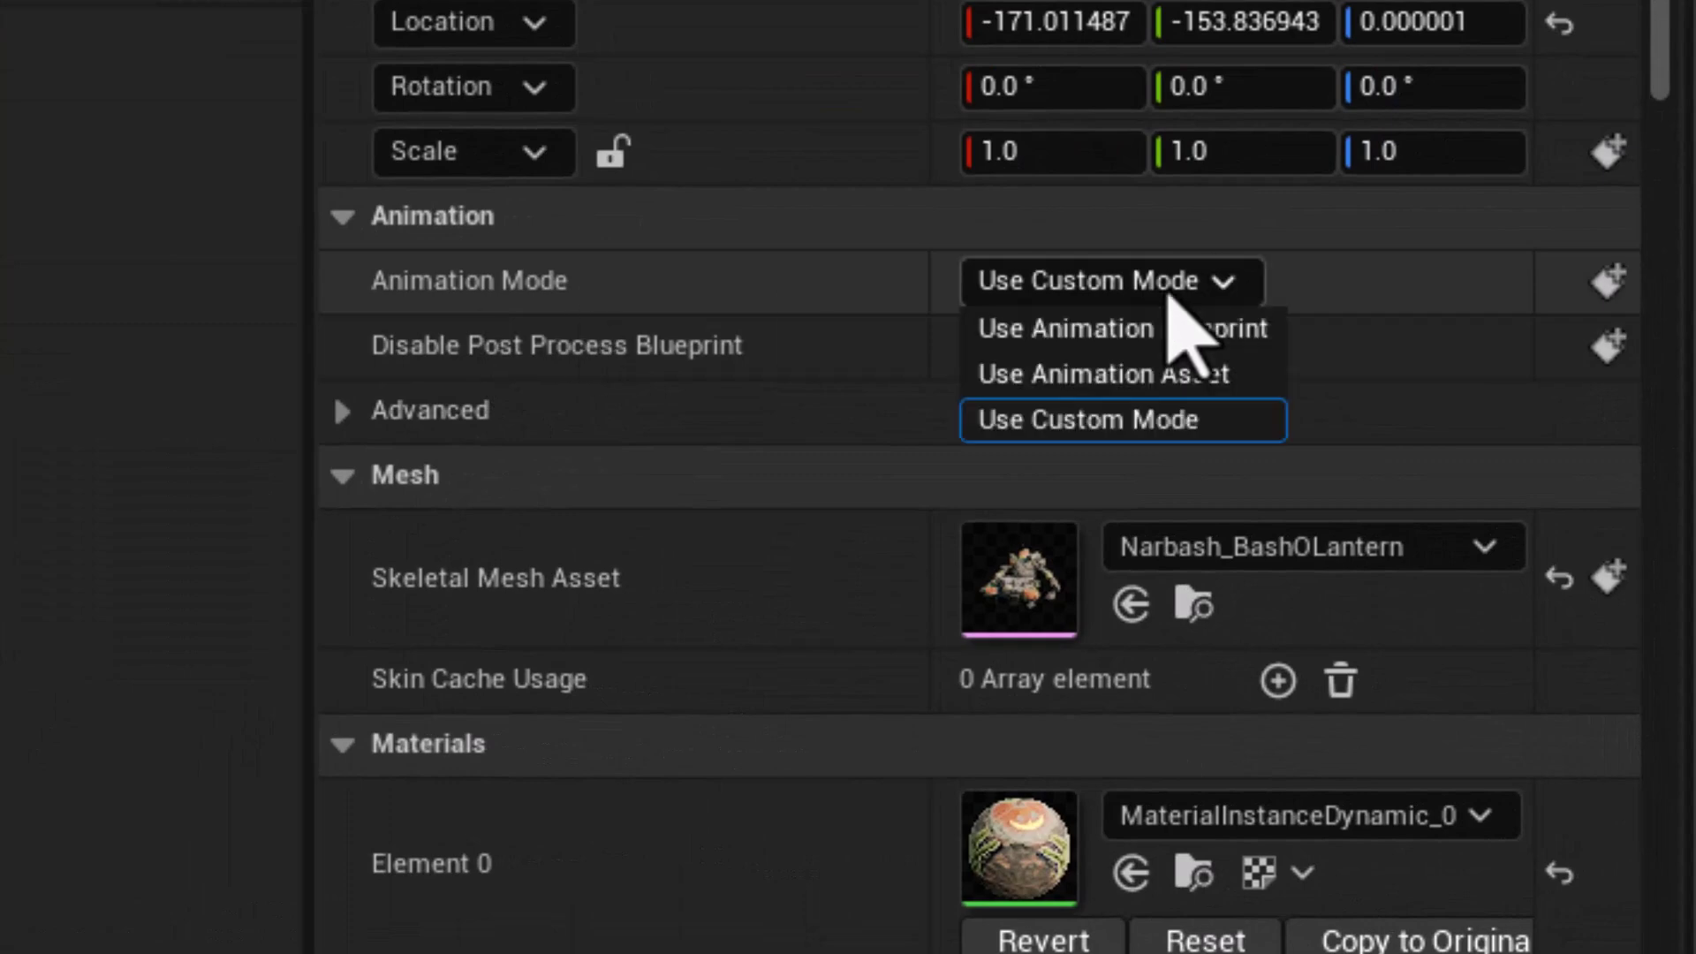
{"action": "left_click", "coordinate": [1121, 325]}
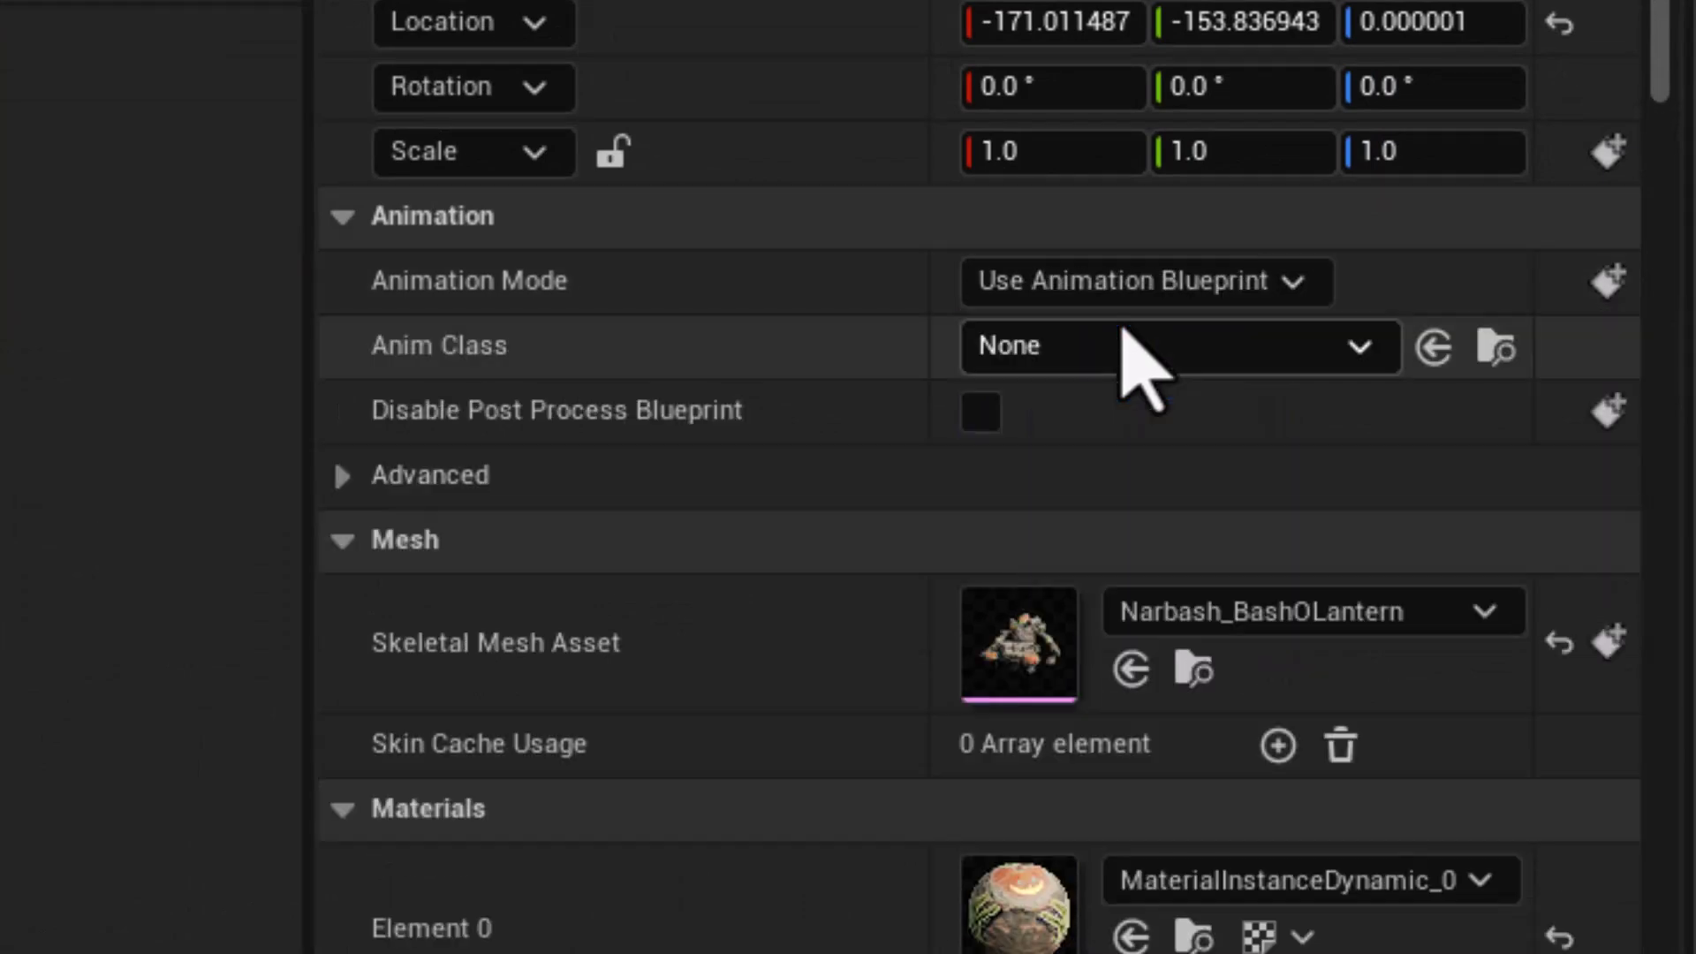
{"action": "left_click", "coordinate": [1072, 364]}
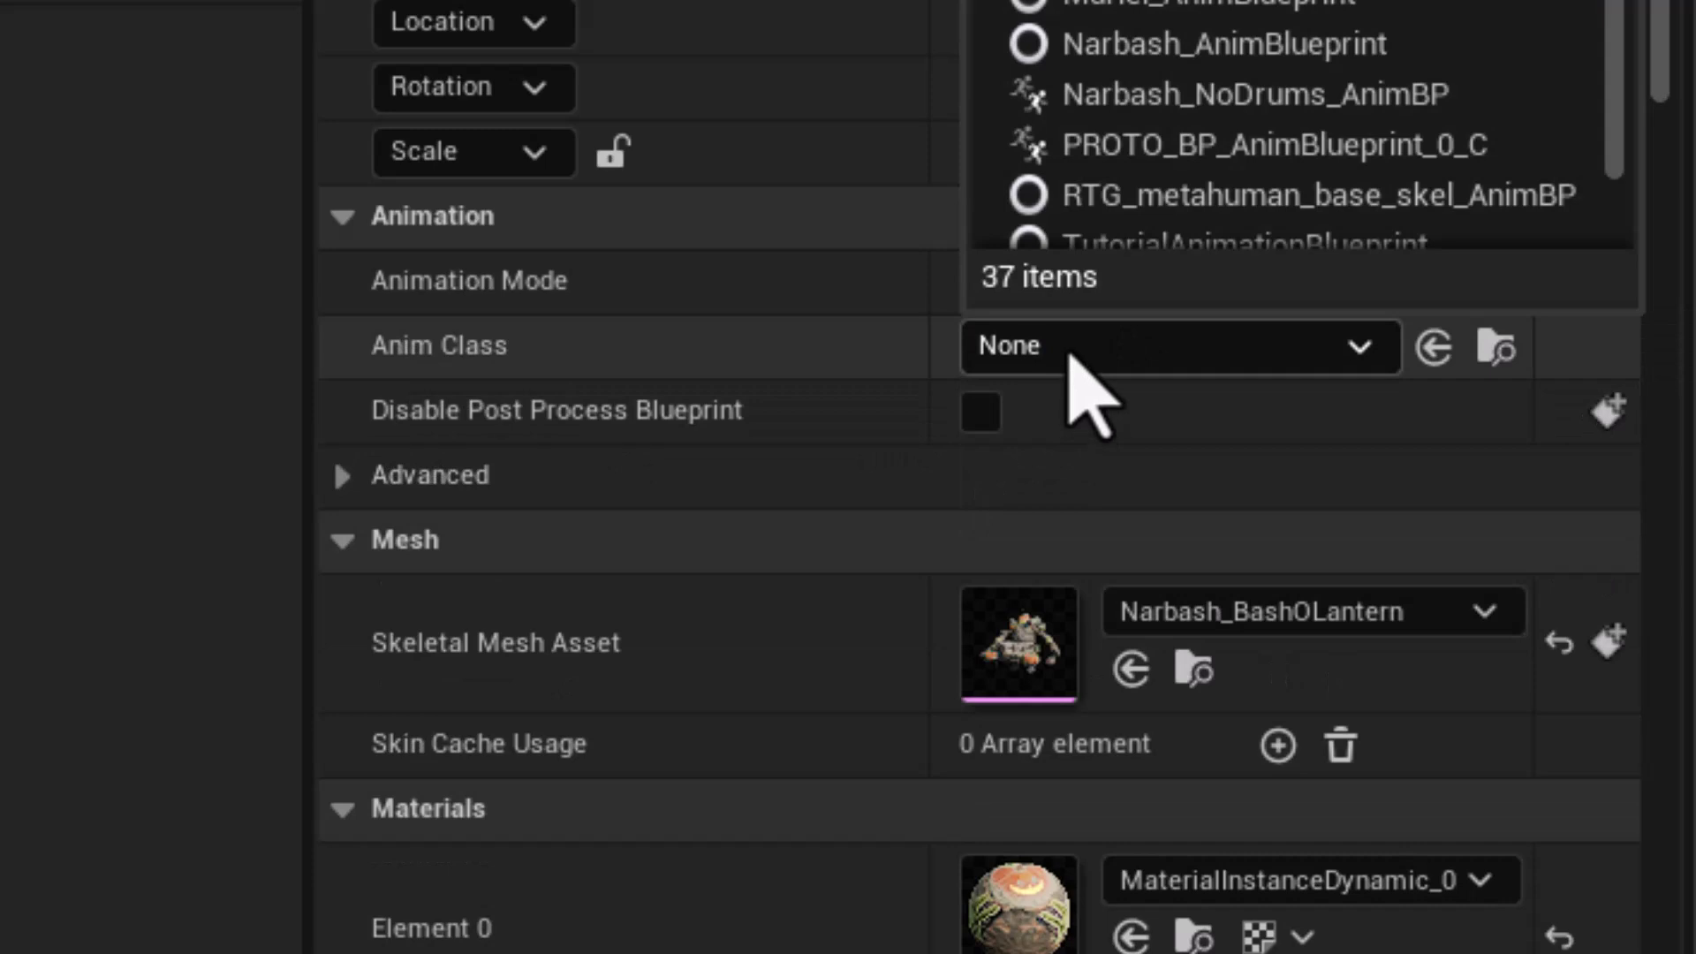
{"action": "type", "text": "nodru"}
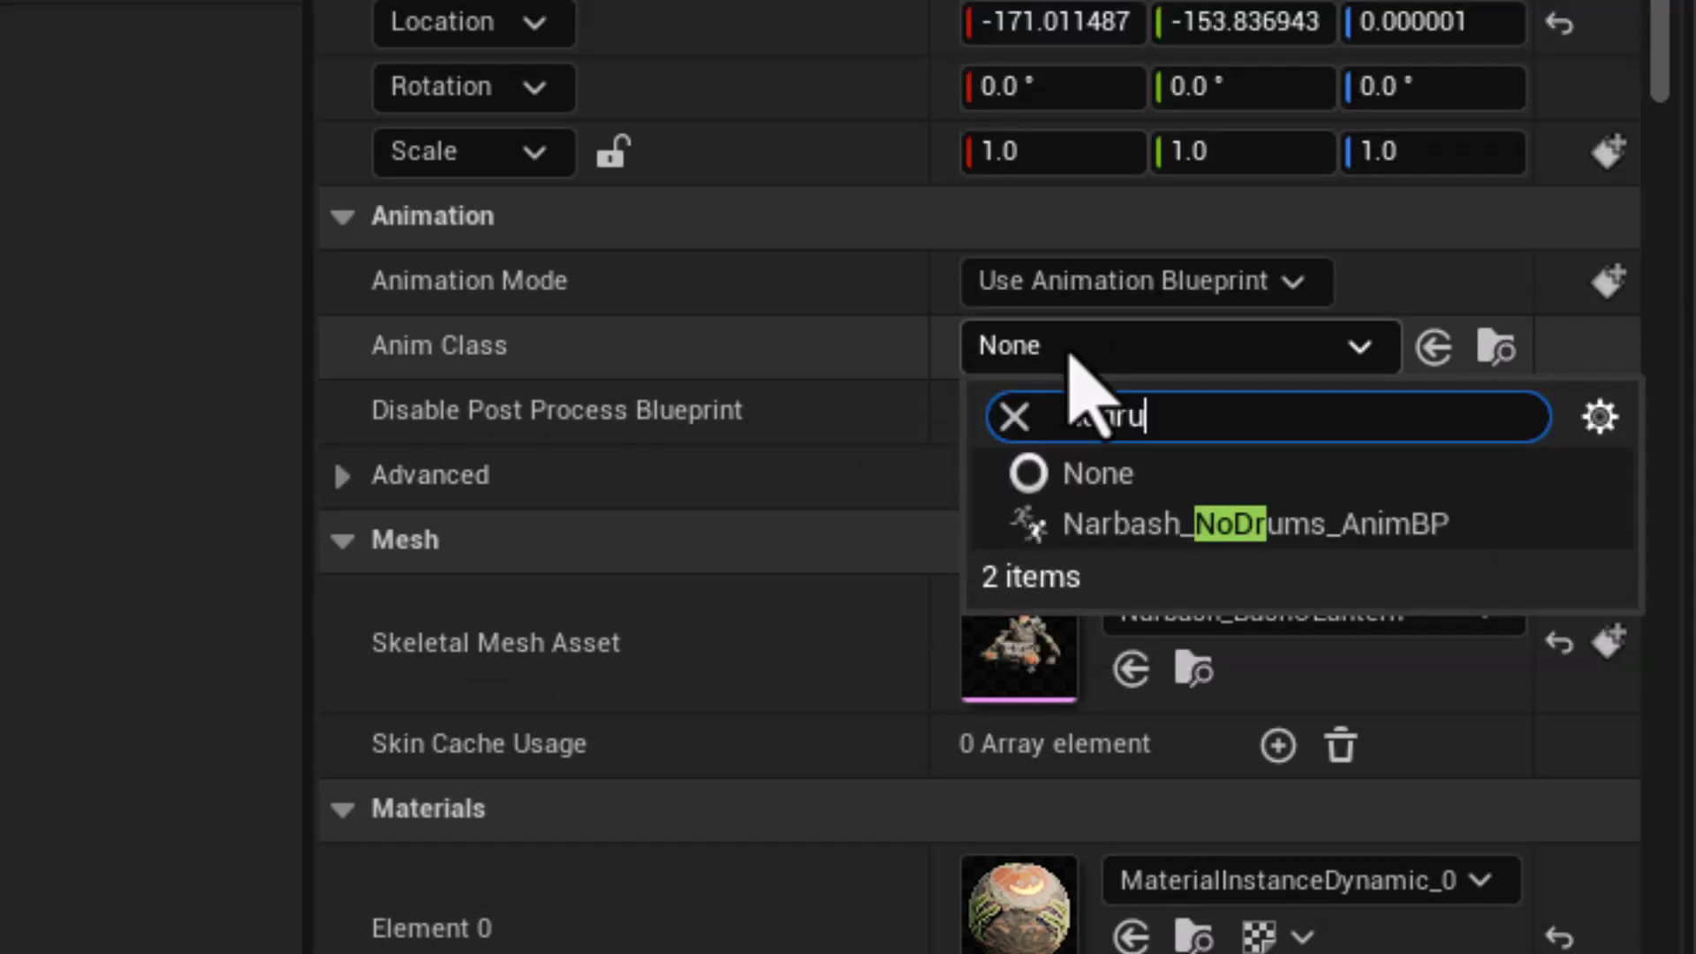
{"action": "left_click", "coordinate": [1157, 521]}
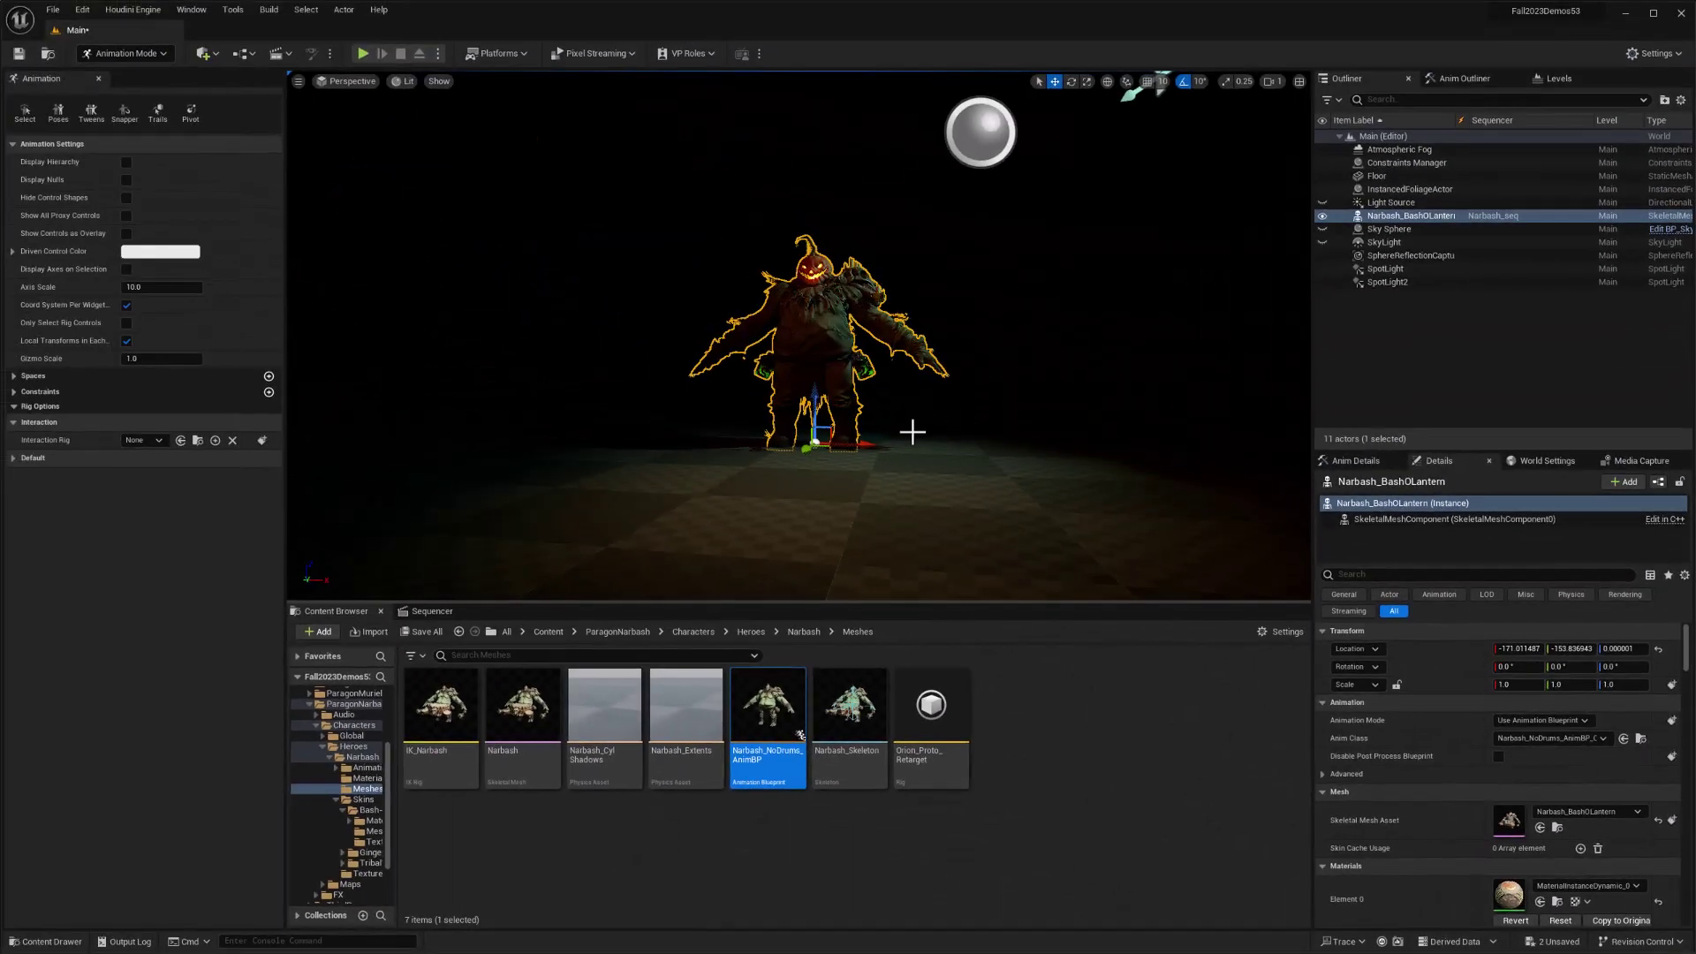
Step: Scrub the Narbash_seq timeline forward, then back to frame 0044, to preview the animation
{"action": "left_click", "coordinate": [431, 612]}
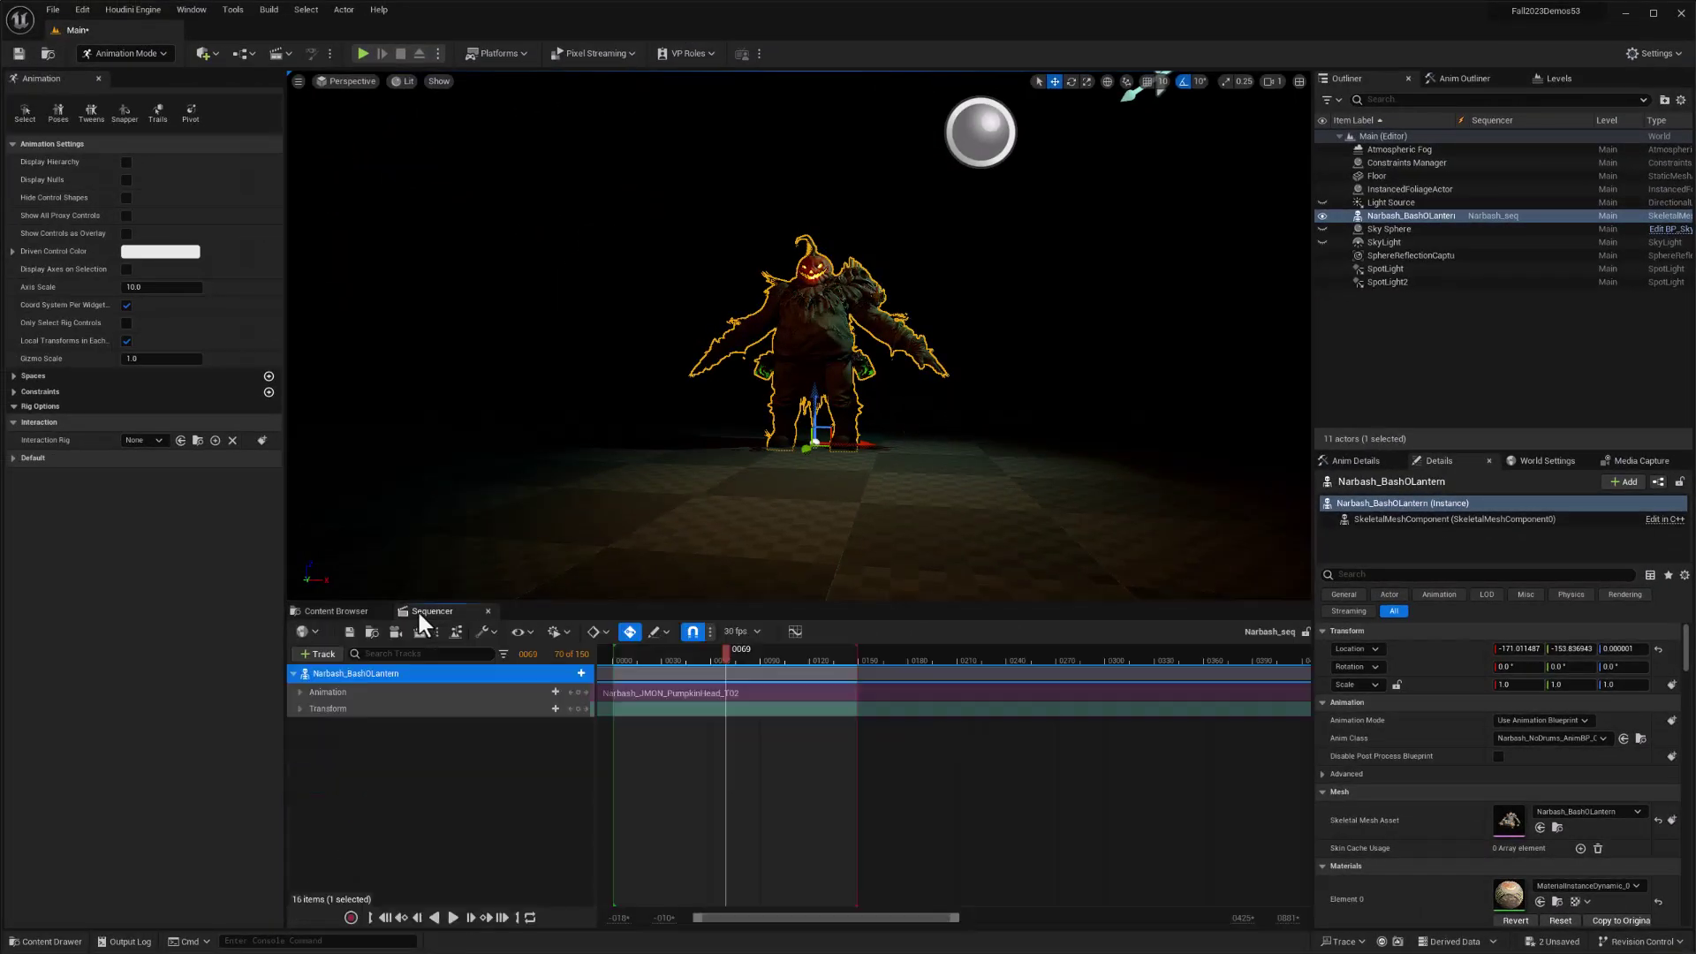
{"action": "mouse_move", "coordinate": [728, 672]}
{"action": "left_mouse_down"}
{"action": "mouse_move", "coordinate": [802, 663]}
{"action": "mouse_move", "coordinate": [701, 667]}
{"action": "mouse_move", "coordinate": [750, 680]}
{"action": "left_mouse_up"}
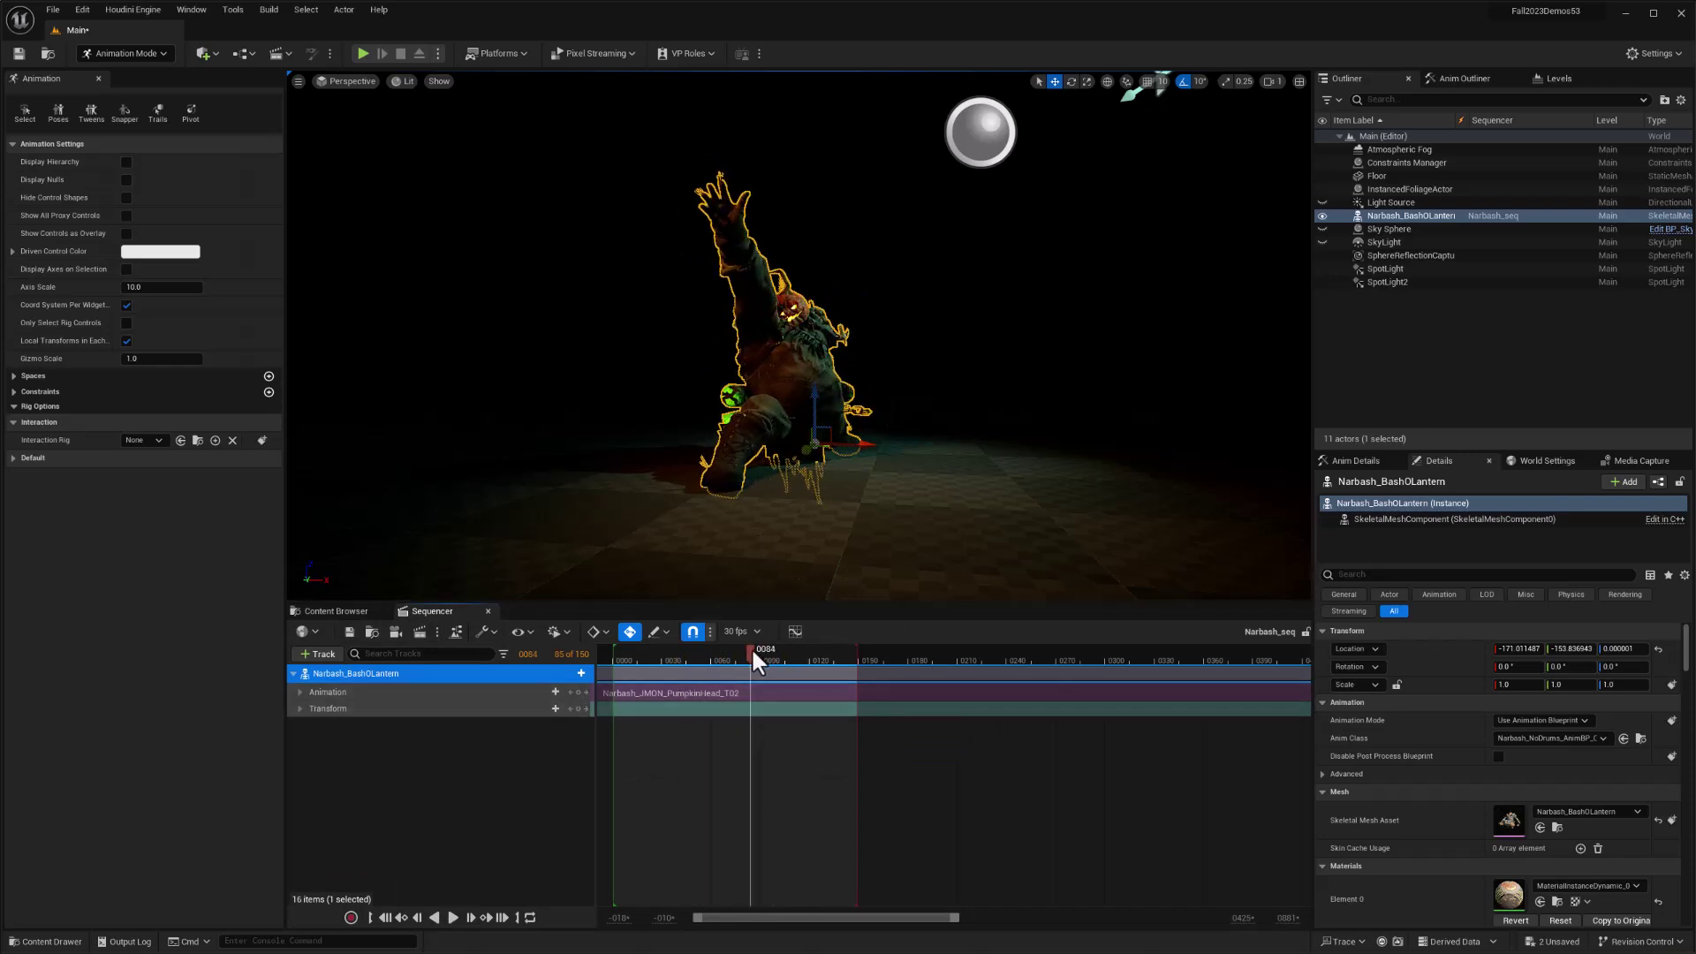
{"action": "left_click_drag", "start_coordinate": [750, 649], "coordinate": [683, 655]}
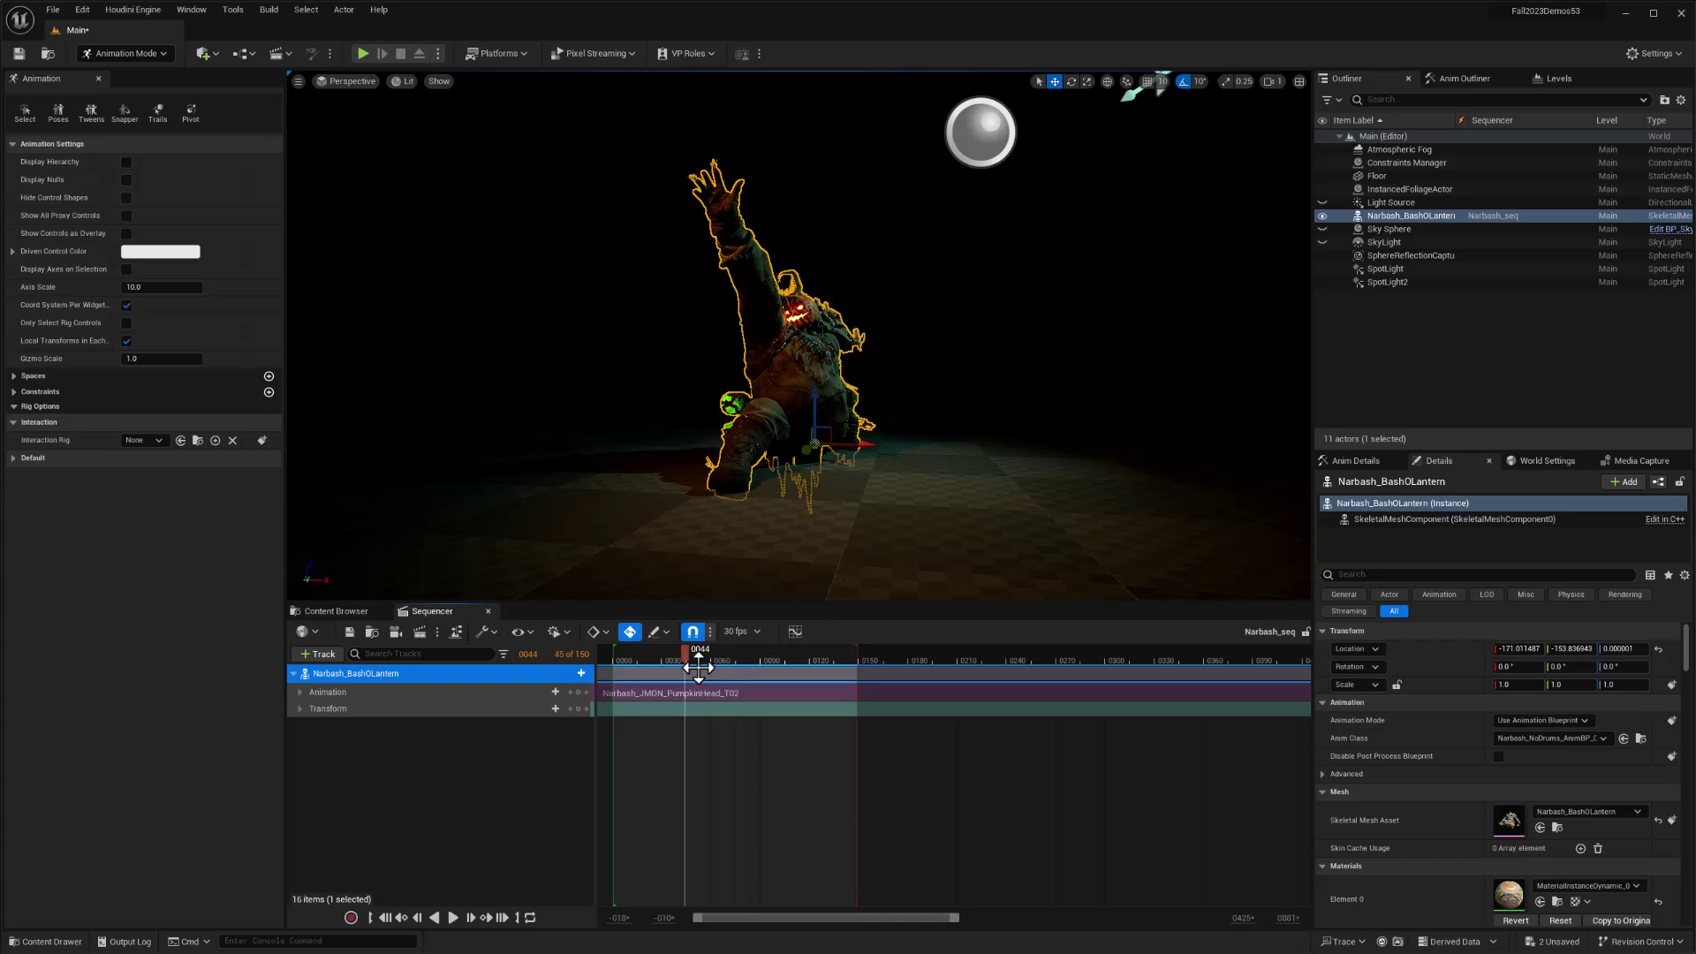